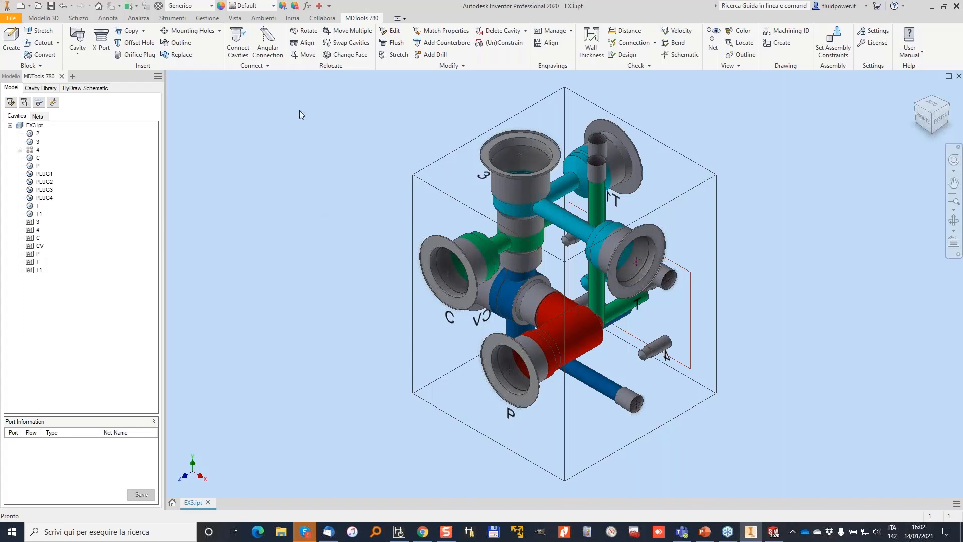
Open the part file AA.ipt from the MDTools Webinar 3 folder.
{"action": "left_click", "coordinate": [38, 5]}
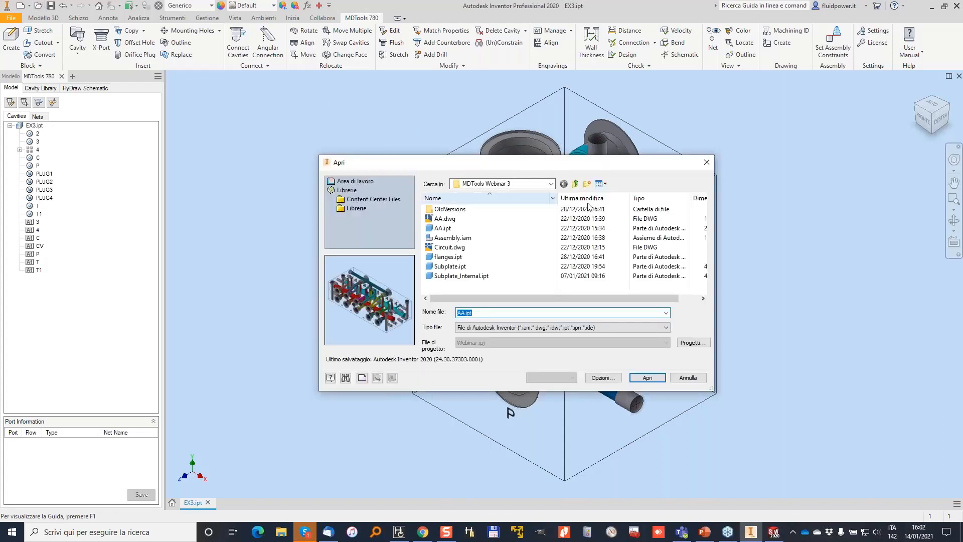
{"action": "left_click", "coordinate": [449, 265]}
{"action": "left_click", "coordinate": [442, 228]}
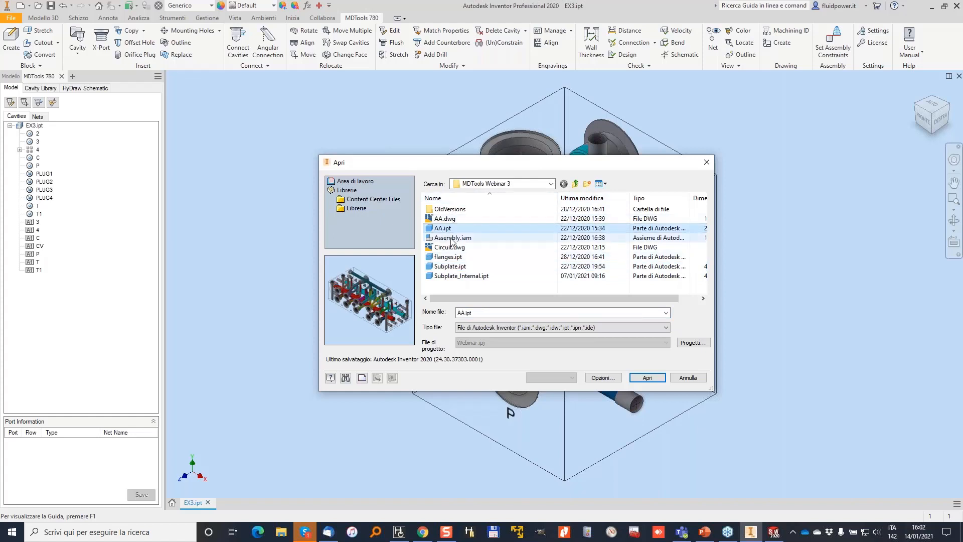
{"action": "left_click", "coordinate": [646, 377]}
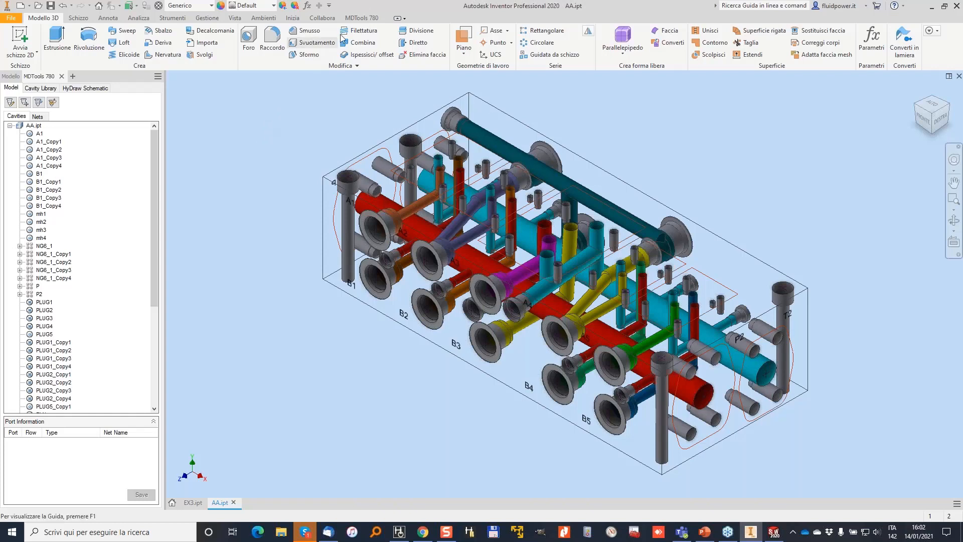
Export the AA.ipt manifold block with MDTools as a Manifold Data File named WEBINAR_MBXML in the MBXML folder.
{"action": "left_click", "coordinate": [361, 17]}
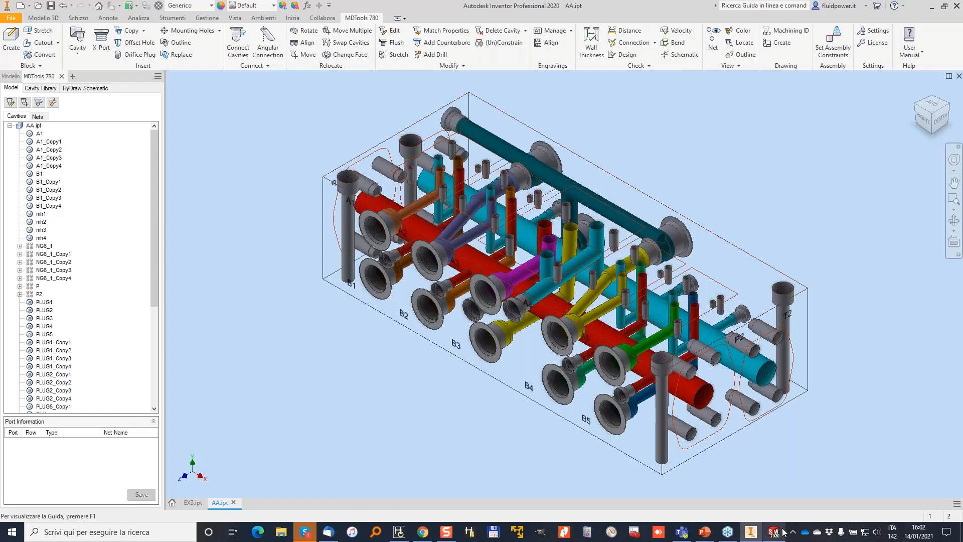
{"action": "mouse_move", "coordinate": [779, 537]}
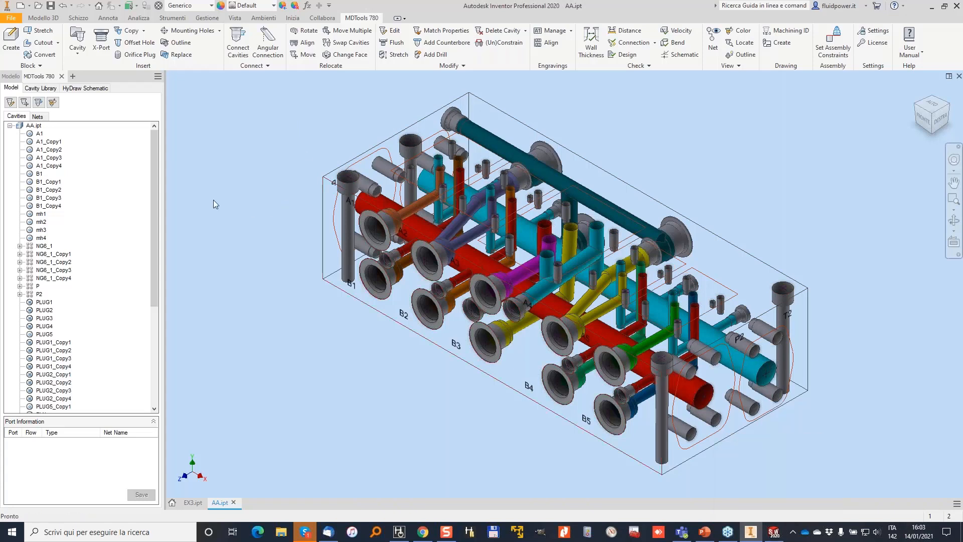
{"action": "left_click", "coordinate": [41, 68]}
{"action": "mouse_move", "coordinate": [15, 52]}
{"action": "left_mouse_down"}
{"action": "mouse_move", "coordinate": [6, 72]}
{"action": "mouse_move", "coordinate": [39, 32]}
{"action": "left_mouse_up"}
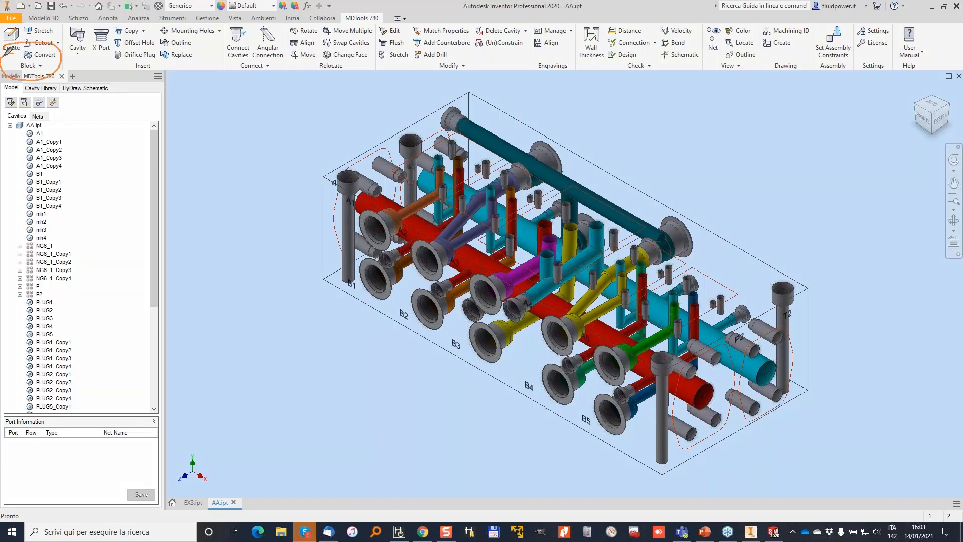
{"action": "left_click", "coordinate": [40, 67]}
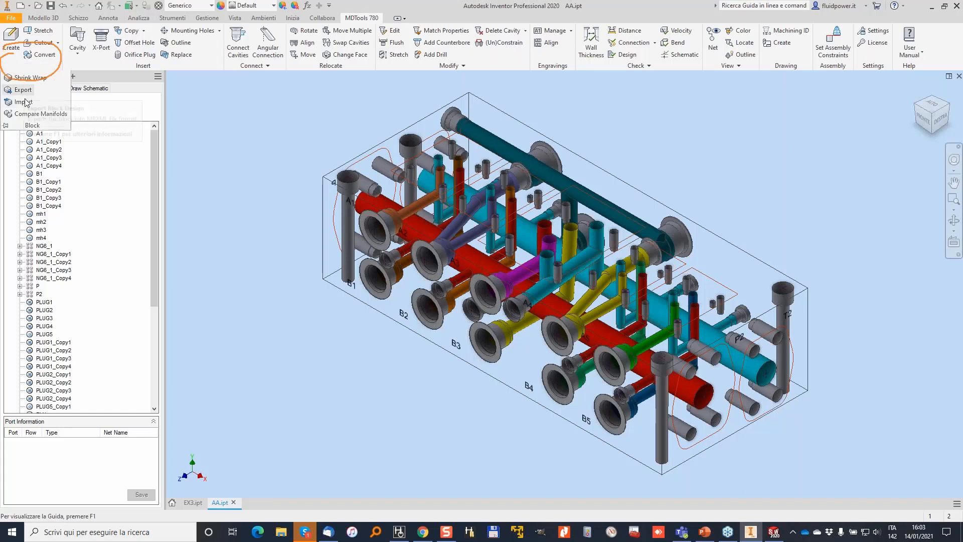
{"action": "left_click", "coordinate": [23, 90]}
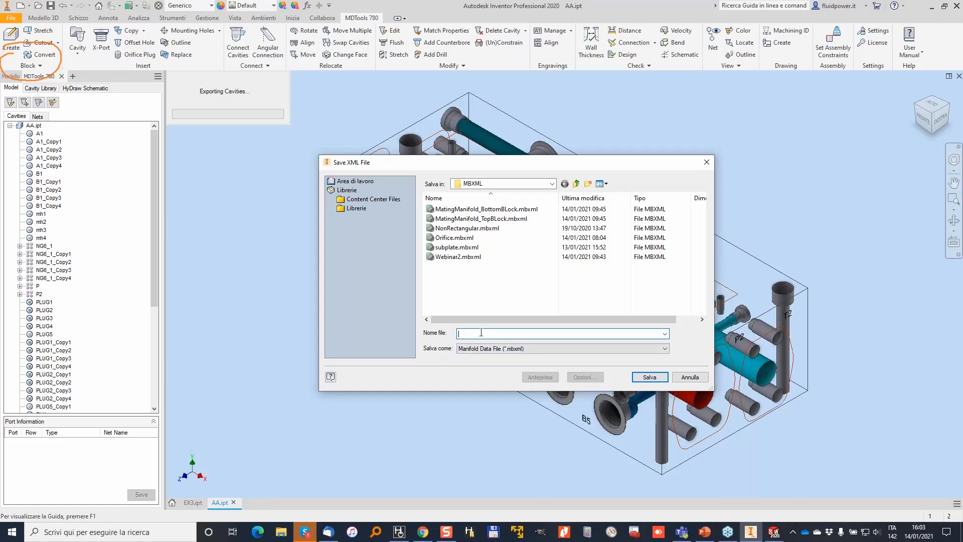
{"action": "type", "text": "WEBINAR "}
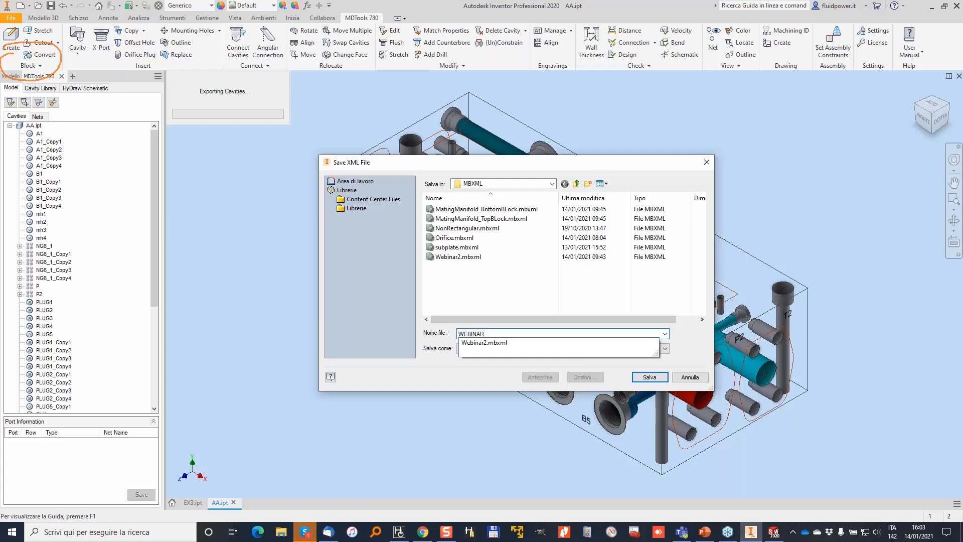
{"action": "type", "text": "MBXML"}
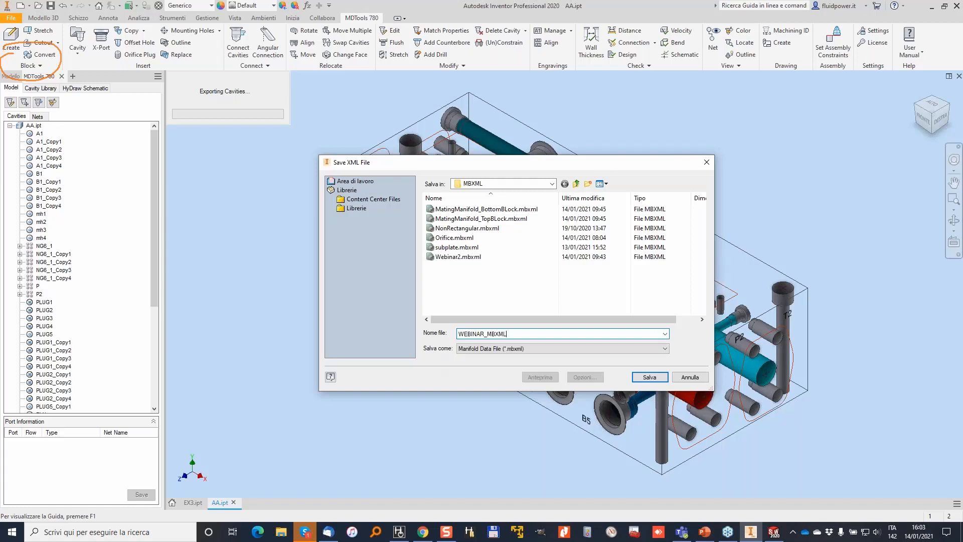
{"action": "key", "text": "Return"}
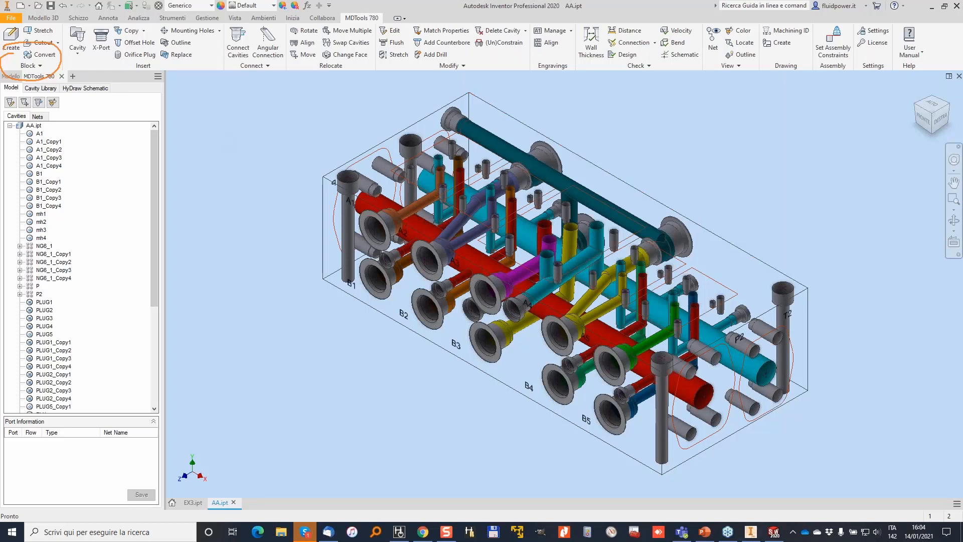
{"action": "key", "text": "Escape"}
Launch XML Notepad 2007, load the recent file WEBINAR_MBXML.mbxml from File Explorer into it and maximize its window.
{"action": "left_click", "coordinate": [64, 531]}
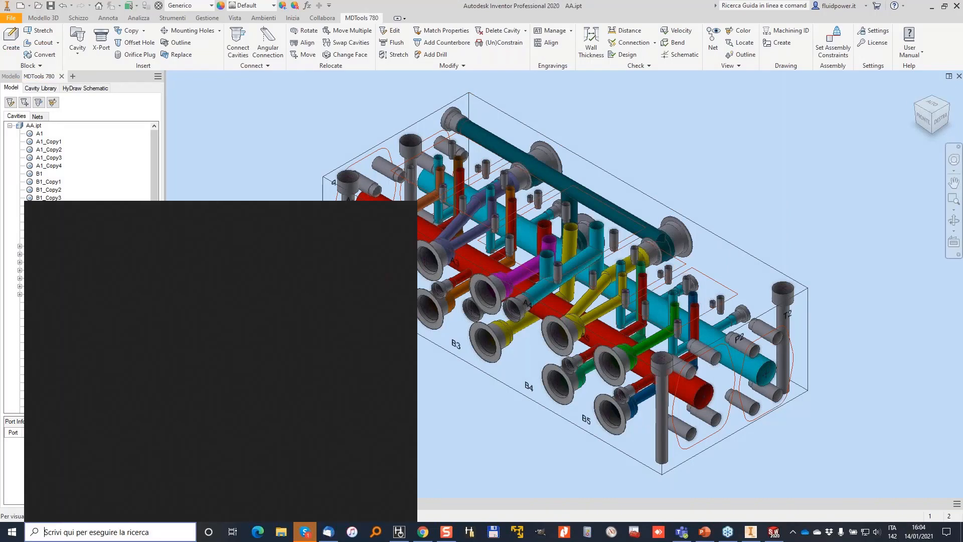
{"action": "type", "text": "XML"}
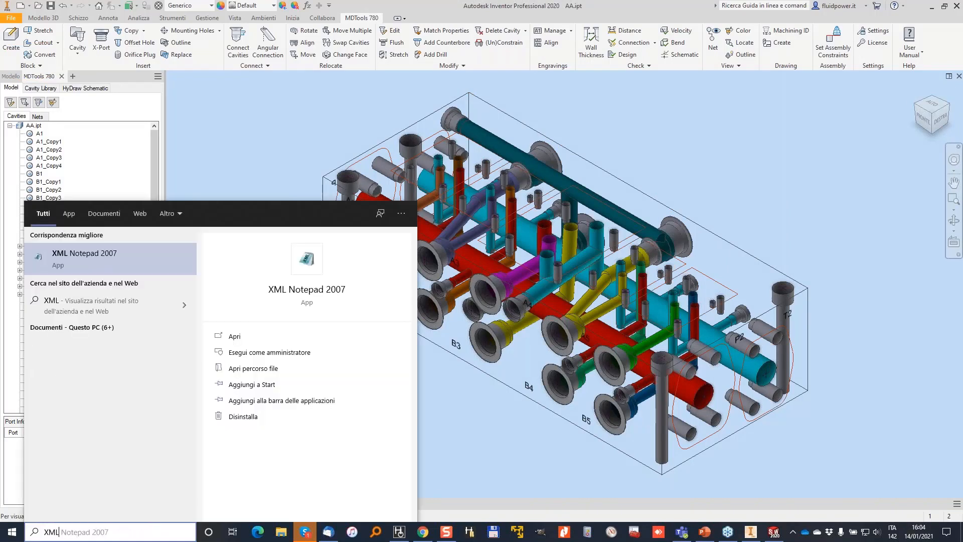
{"action": "left_click", "coordinate": [109, 253]}
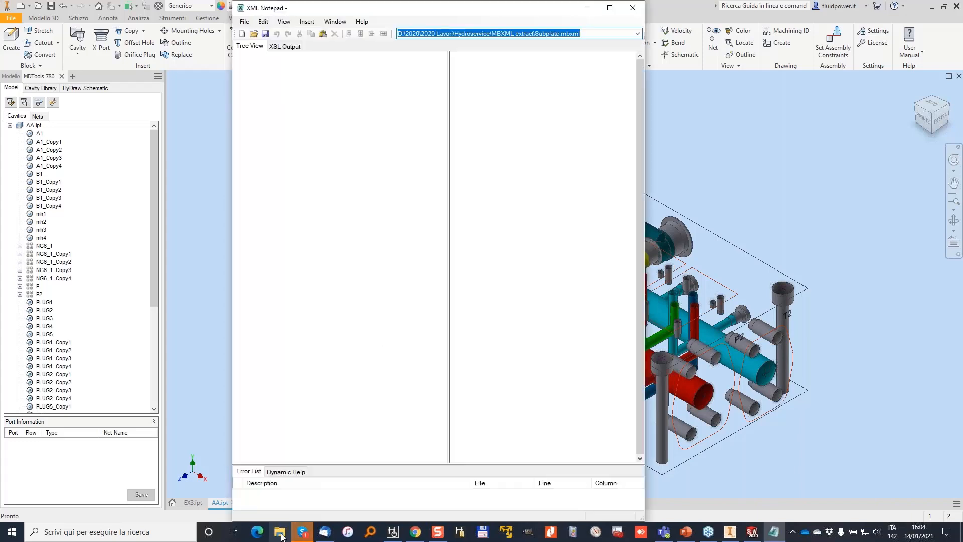
{"action": "left_click", "coordinate": [279, 532]}
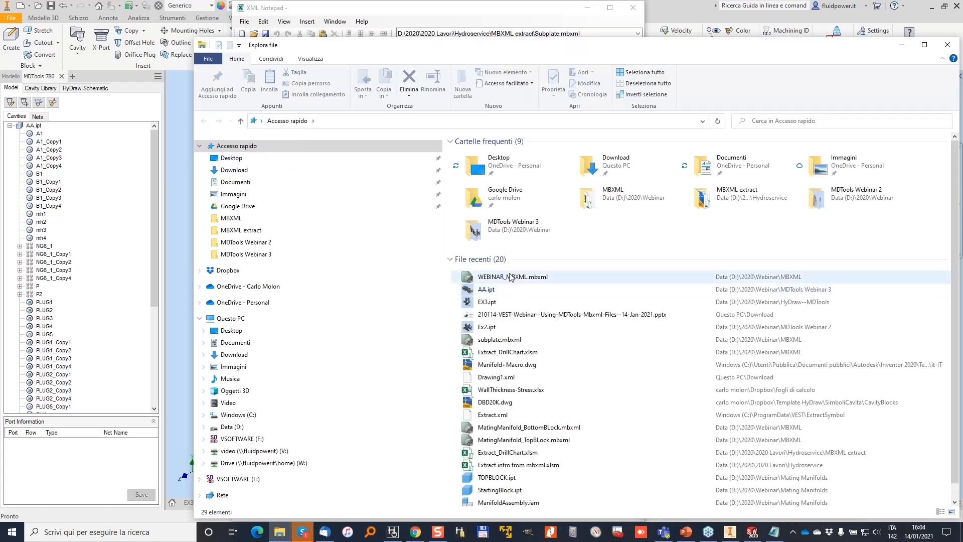
{"action": "left_click_drag", "start_coordinate": [511, 276], "coordinate": [453, 8]}
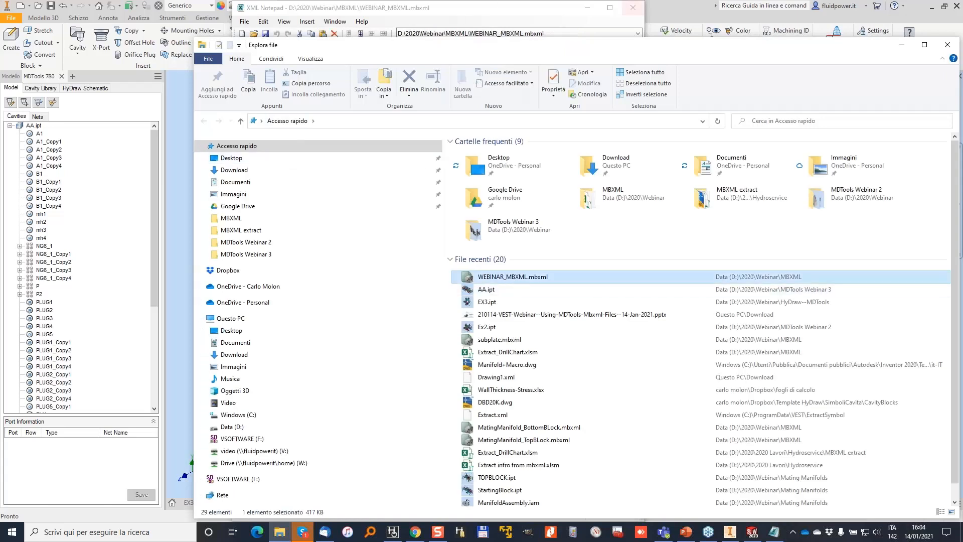
{"action": "left_click", "coordinate": [609, 8]}
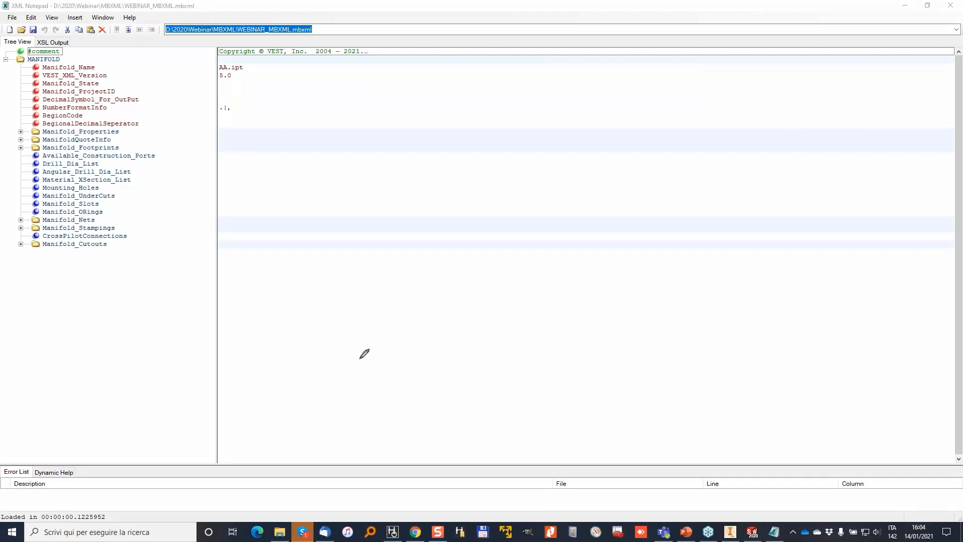
Open WEBINAR_MBXML.mbxml from File Explorer with Blocco note as well and maximize that text editor window.
{"action": "left_click", "coordinate": [284, 535]}
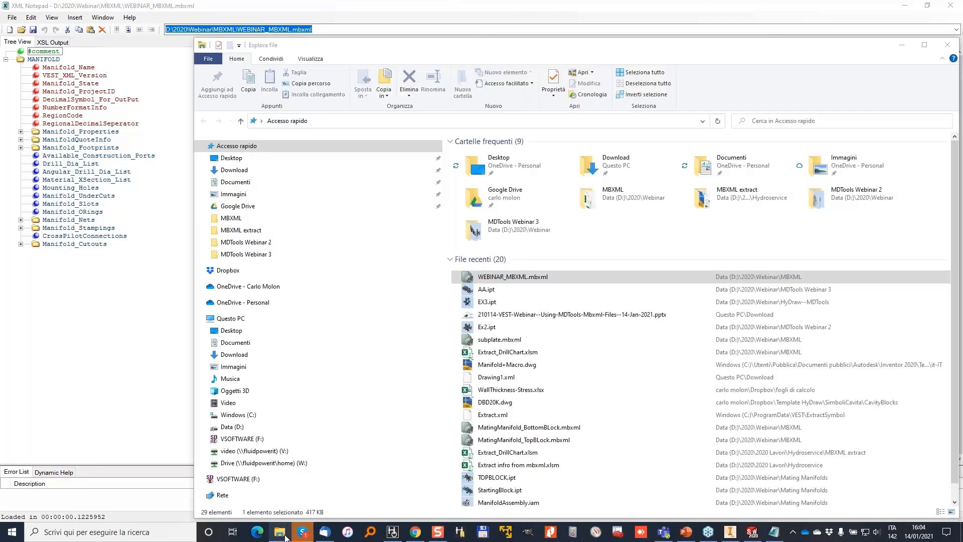
{"action": "right_click", "coordinate": [538, 278]}
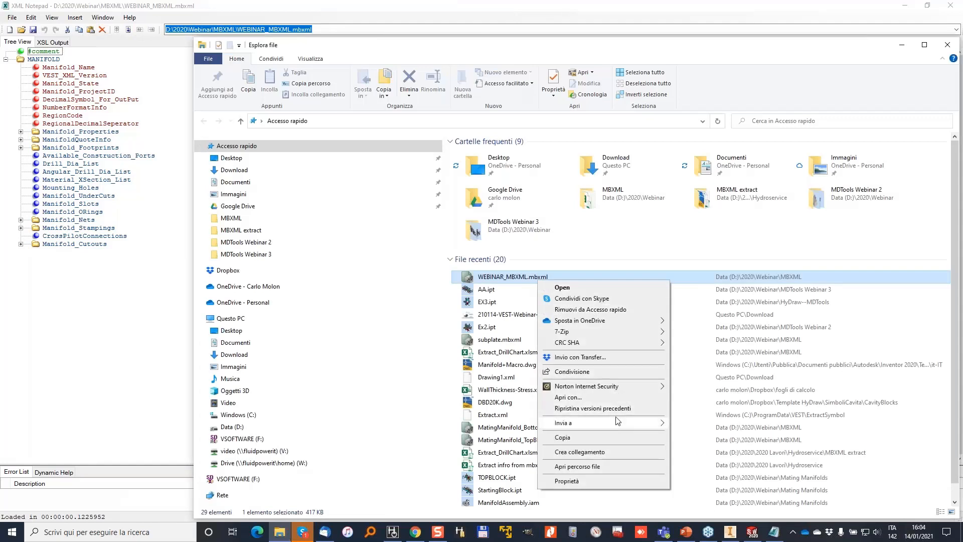
{"action": "left_click", "coordinate": [618, 397]}
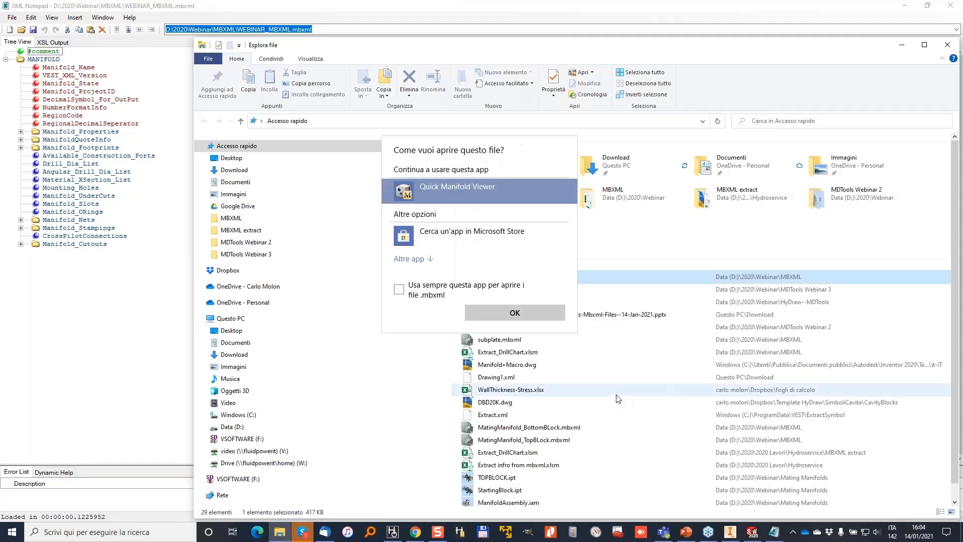
{"action": "left_click", "coordinate": [421, 260]}
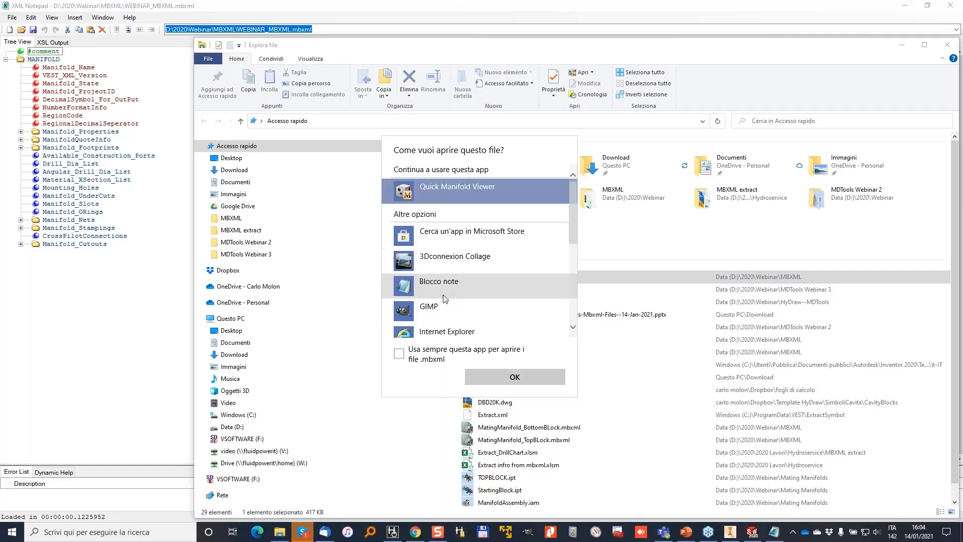
{"action": "double_click", "coordinate": [434, 287]}
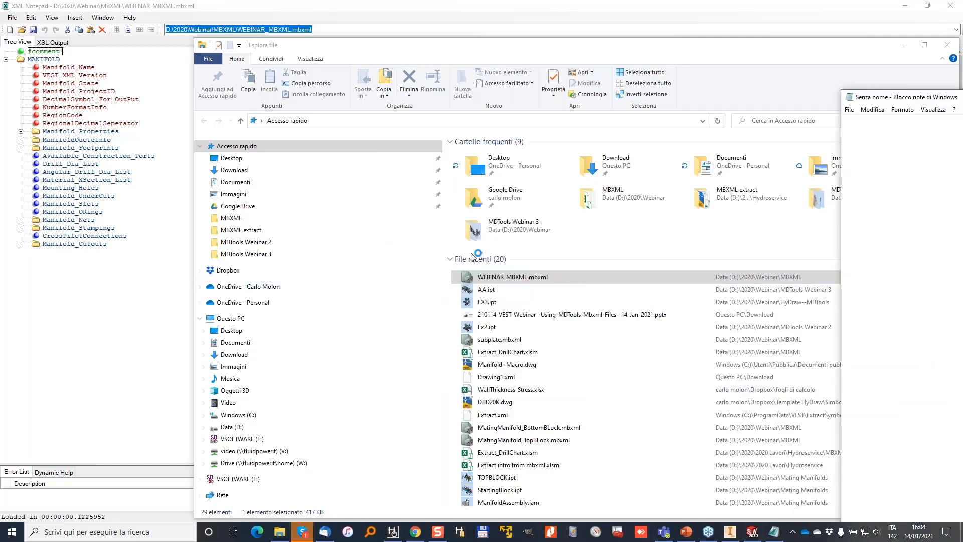
{"action": "left_click_drag", "start_coordinate": [929, 98], "coordinate": [233, 3]}
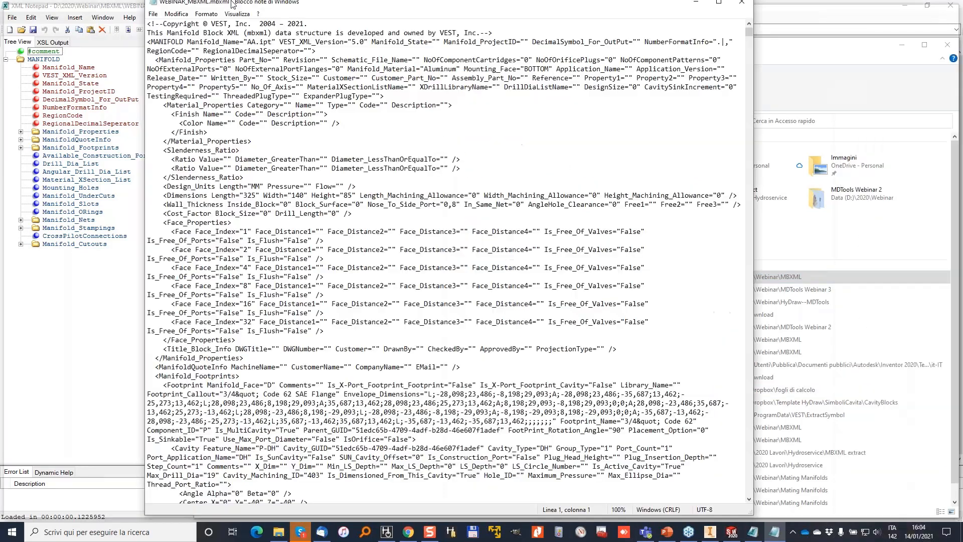
{"action": "double_click", "coordinate": [233, 3]}
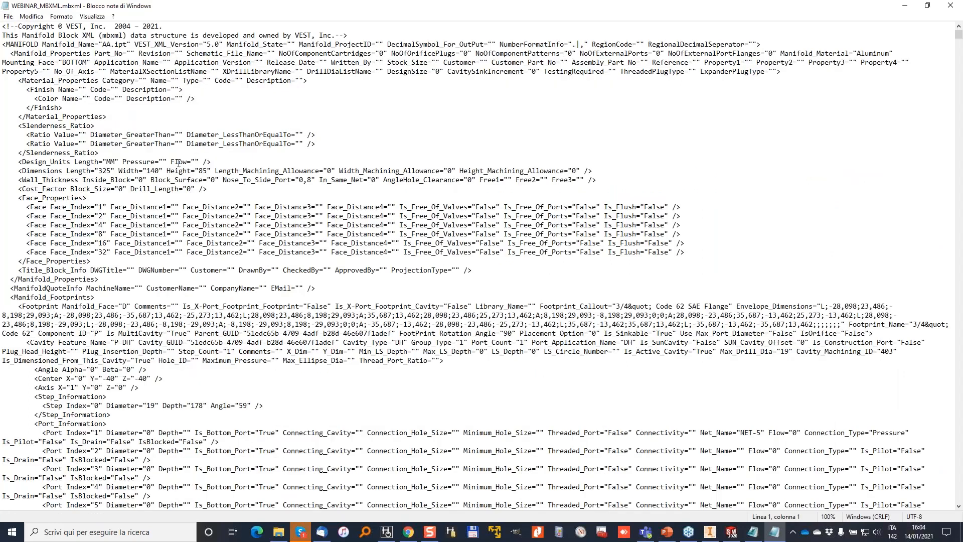
Look through the raw mbxml text of the footprint, cavity and port entries, and minimize the text editor.
{"action": "scroll", "coordinate": [178, 162], "scroll_direction": "down", "scroll_amount": 6}
{"action": "scroll", "coordinate": [203, 128], "scroll_direction": "down", "scroll_amount": 2}
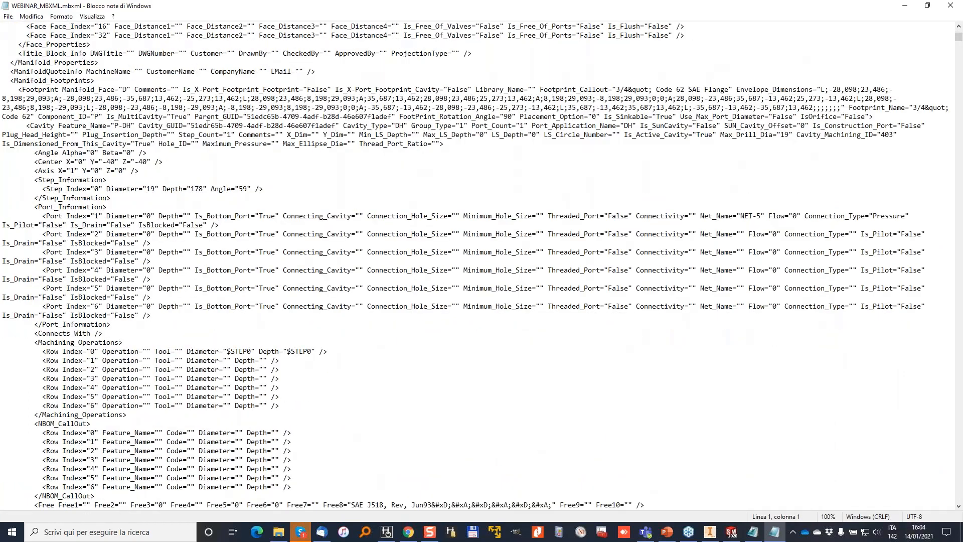
{"action": "scroll", "coordinate": [207, 123], "scroll_direction": "down", "scroll_amount": 10}
{"action": "scroll", "coordinate": [216, 137], "scroll_direction": "down", "scroll_amount": 18}
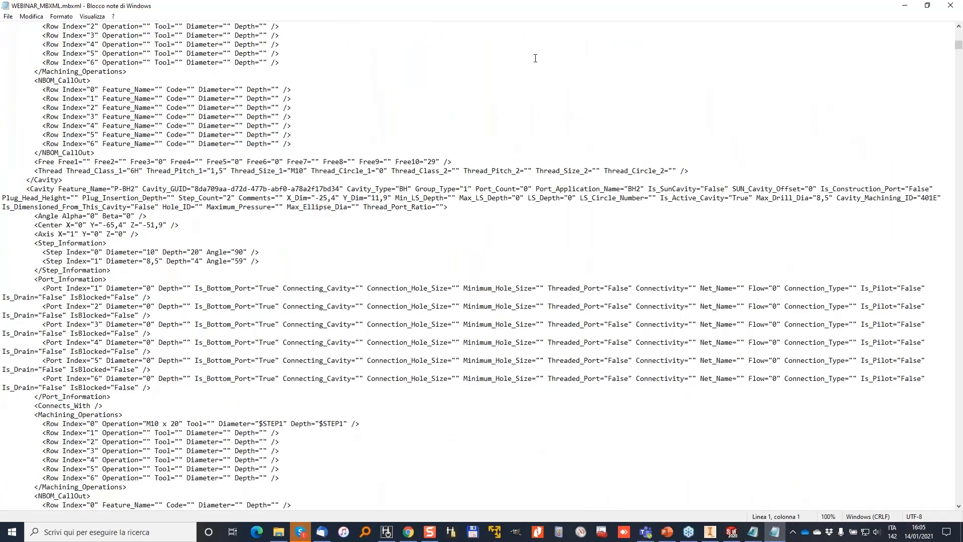
{"action": "scroll", "coordinate": [535, 59], "scroll_direction": "down", "scroll_amount": 9}
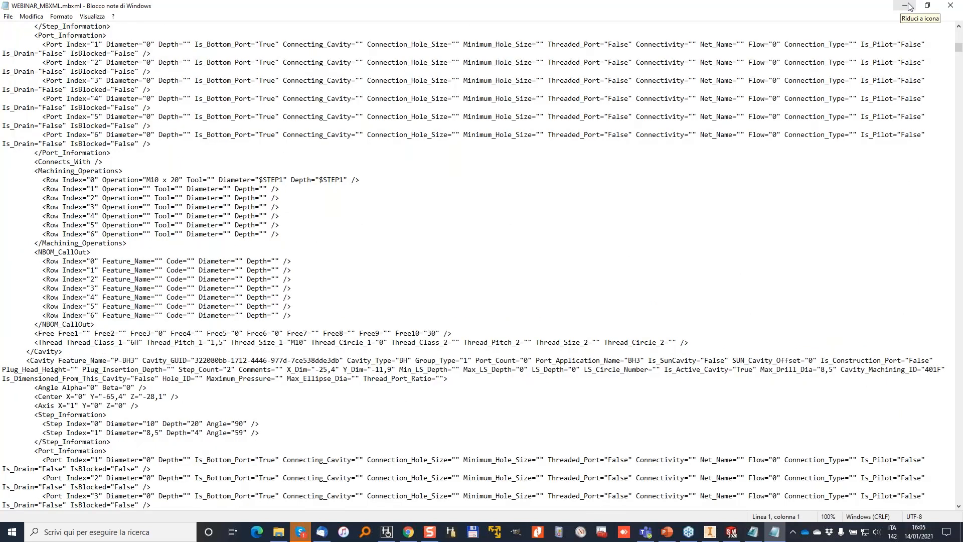
{"action": "left_click", "coordinate": [908, 7]}
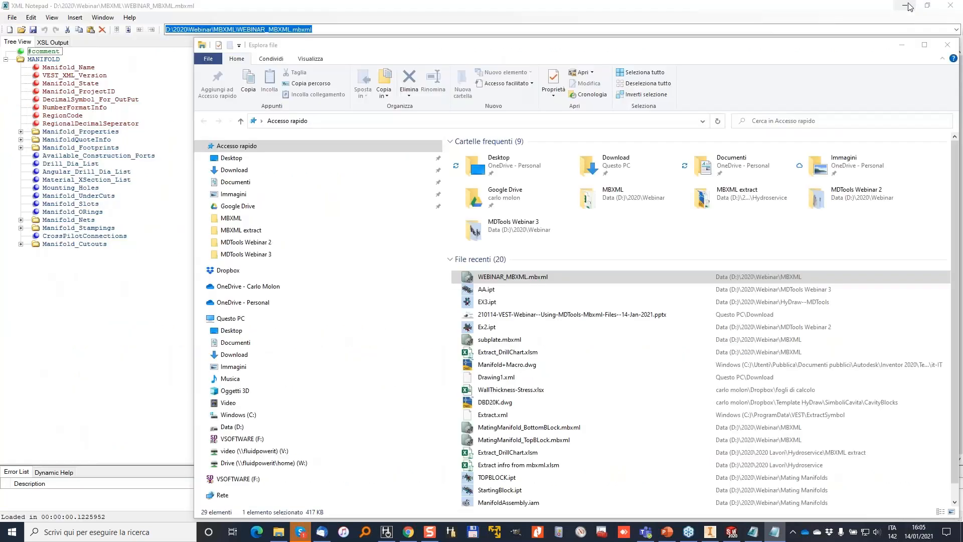
Switch back to XML Notepad and inspect the values of the Manifold_Name and VEST_XML_Version attributes.
{"action": "left_click", "coordinate": [294, 7]}
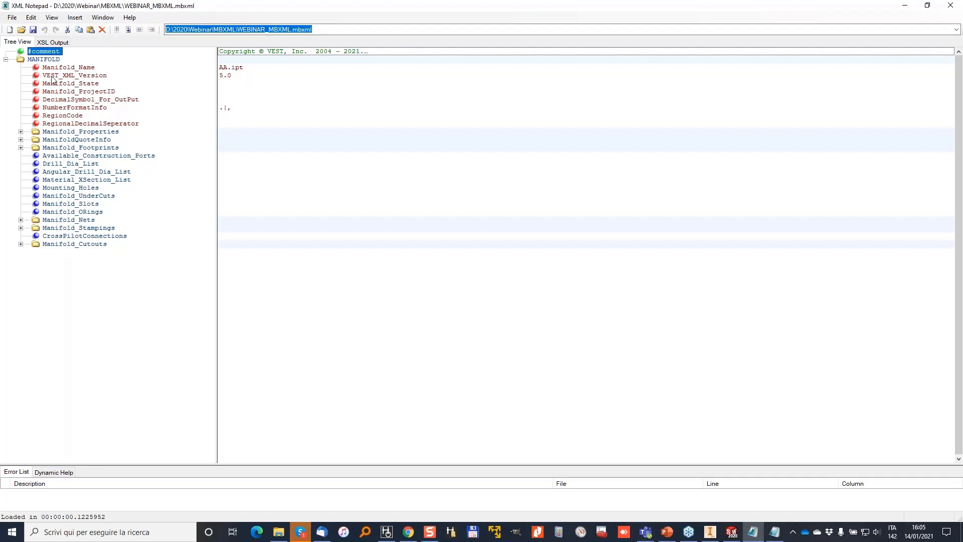
{"action": "left_click", "coordinate": [70, 68]}
{"action": "left_click", "coordinate": [224, 69]}
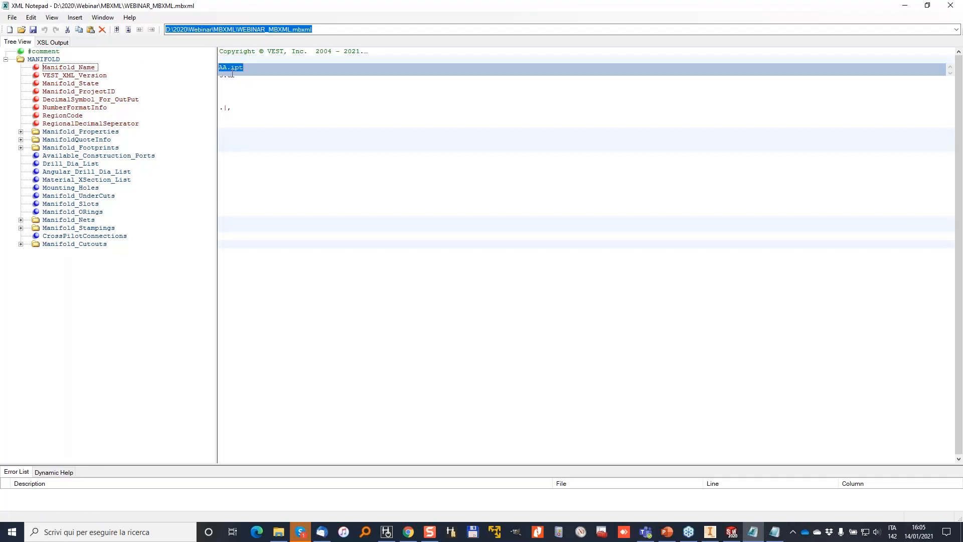
{"action": "left_click", "coordinate": [227, 70]}
{"action": "double_click", "coordinate": [227, 68]}
{"action": "left_click", "coordinate": [239, 83]}
{"action": "left_click", "coordinate": [62, 79]}
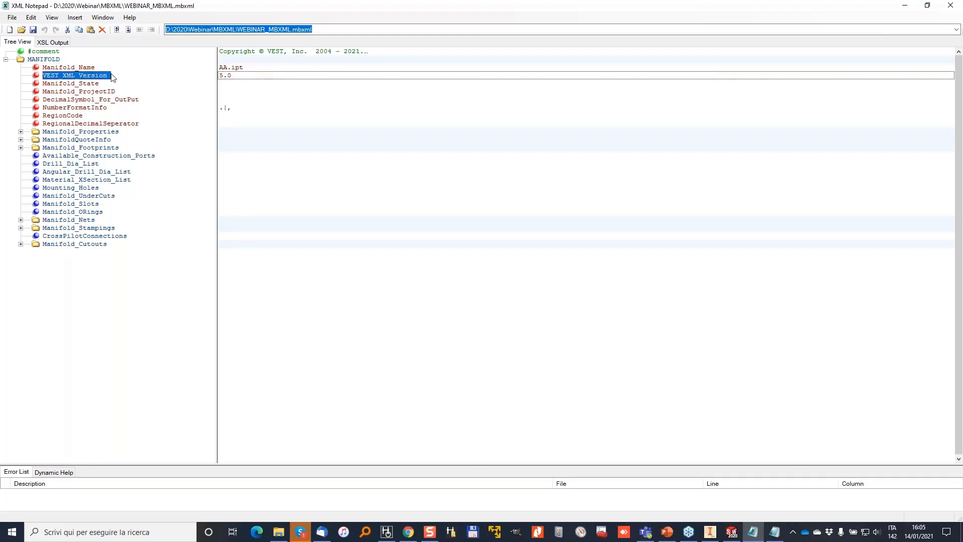
{"action": "left_click", "coordinate": [229, 77]}
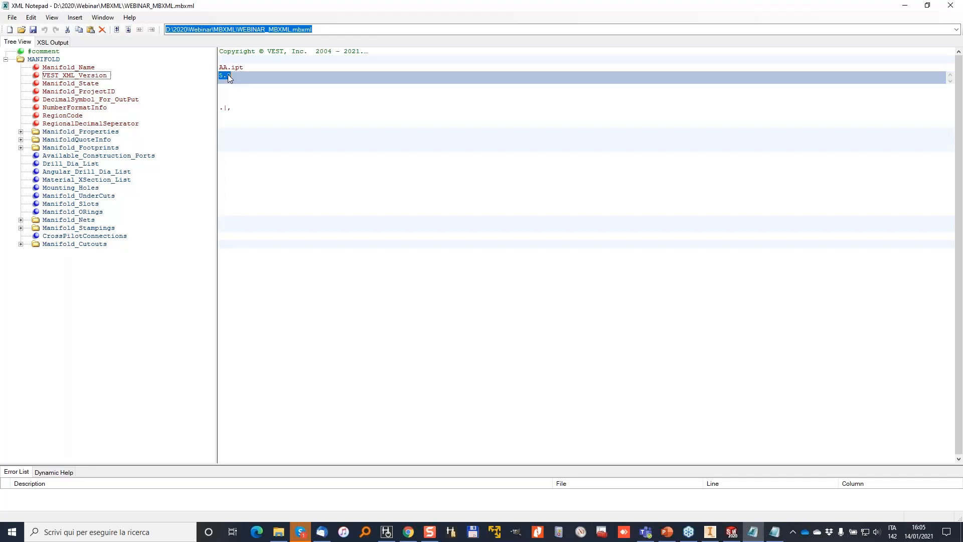
Expand the Manifold_Properties node and examine its Manifold_Material value and the remaining property entries.
{"action": "left_click", "coordinate": [20, 133]}
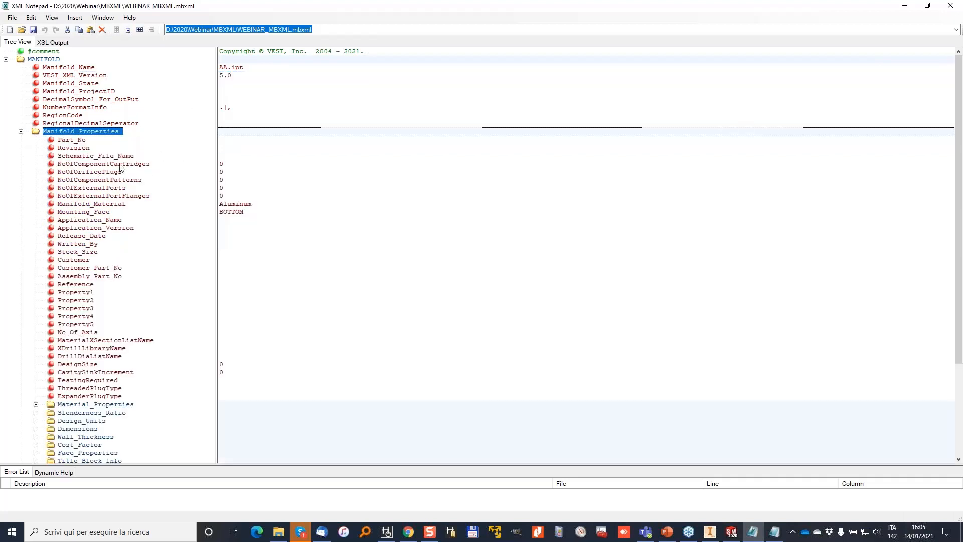
{"action": "scroll", "coordinate": [121, 167], "scroll_direction": "down", "scroll_amount": 1}
{"action": "left_click", "coordinate": [87, 181]}
{"action": "key", "text": "Return"}
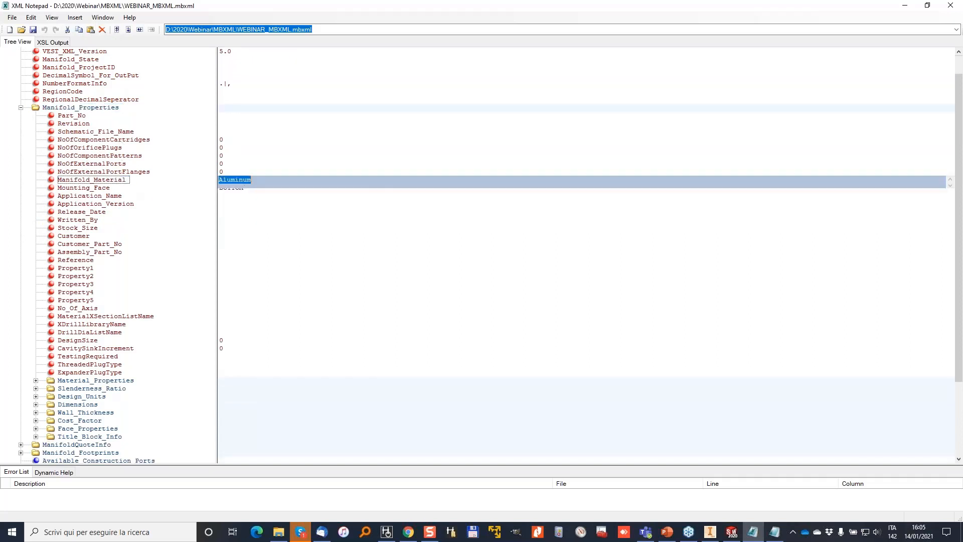
{"action": "scroll", "coordinate": [149, 189], "scroll_direction": "down", "scroll_amount": 3}
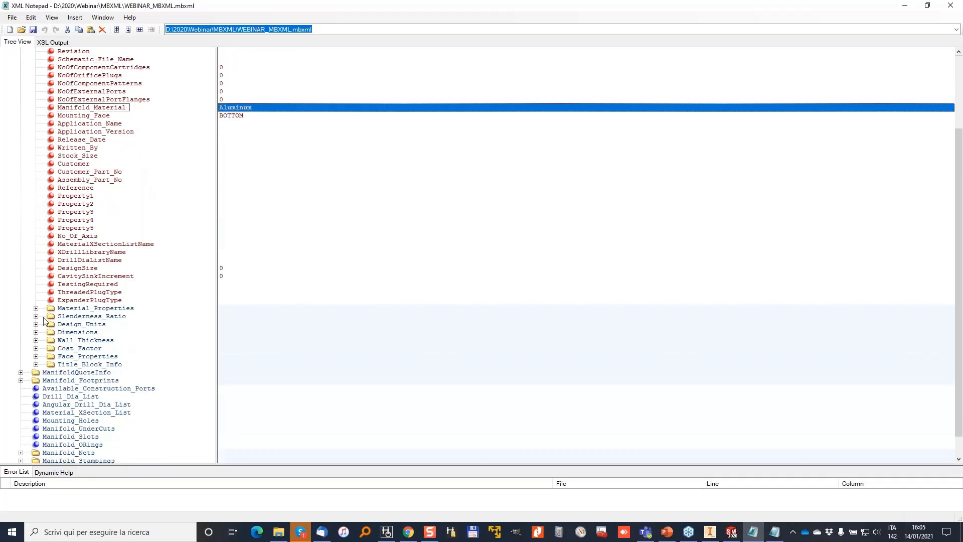
Expand the Dimensions node to inspect its Length, Width and Height values, and expand the Cost_Factor node.
{"action": "left_click", "coordinate": [36, 332]}
{"action": "scroll", "coordinate": [235, 308], "scroll_direction": "down", "scroll_amount": 1}
{"action": "key", "text": "Down"}
{"action": "key", "text": "Down"}
{"action": "left_click", "coordinate": [227, 310]}
{"action": "scroll", "coordinate": [45, 321], "scroll_direction": "down", "scroll_amount": 1}
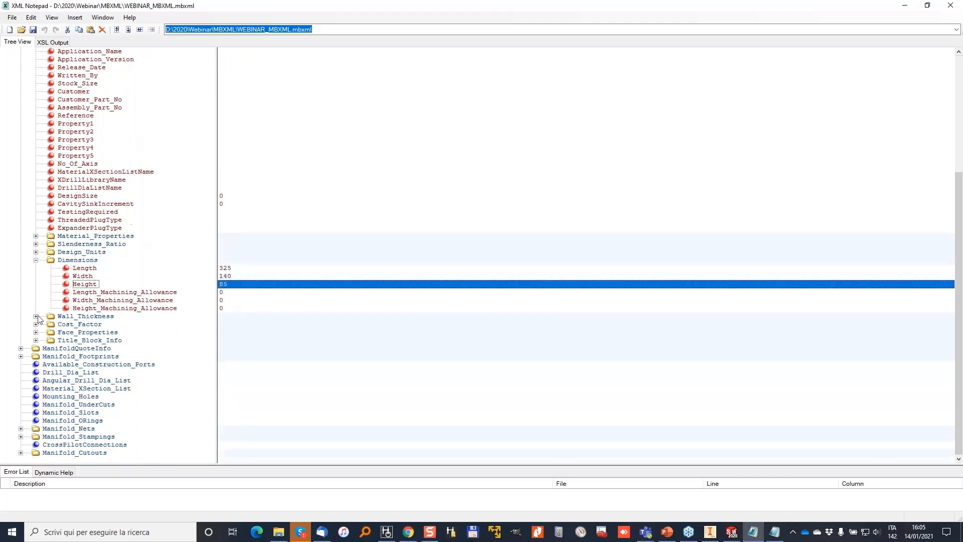
{"action": "left_click", "coordinate": [36, 324]}
{"action": "scroll", "coordinate": [100, 313], "scroll_direction": "down", "scroll_amount": 1}
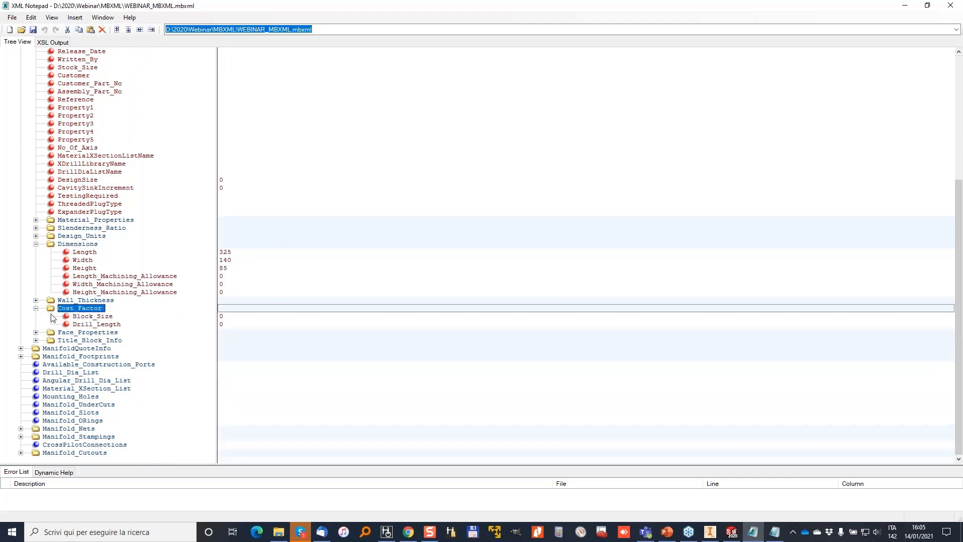
Expand the Face_Properties node and examine the attributes of its first and third Face entries.
{"action": "left_click", "coordinate": [35, 332]}
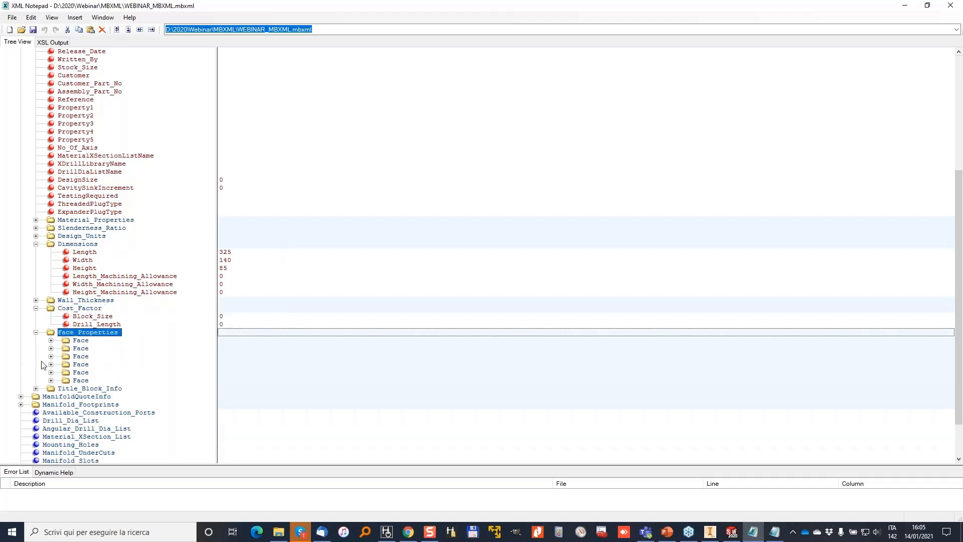
{"action": "scroll", "coordinate": [36, 321], "scroll_direction": "down", "scroll_amount": 1}
{"action": "left_click", "coordinate": [51, 316]}
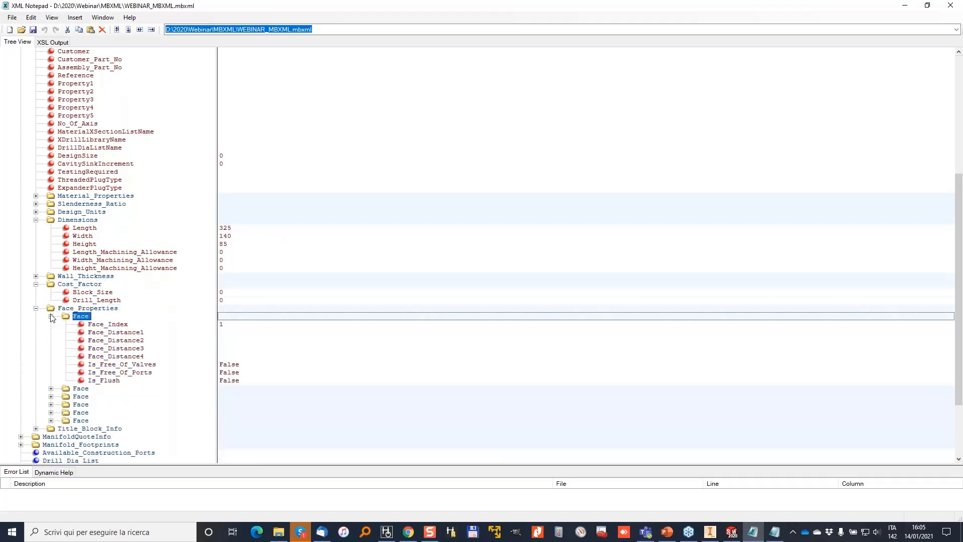
{"action": "scroll", "coordinate": [106, 330], "scroll_direction": "down", "scroll_amount": 1}
{"action": "scroll", "coordinate": [104, 329], "scroll_direction": "down", "scroll_amount": 1}
{"action": "left_click", "coordinate": [51, 348]}
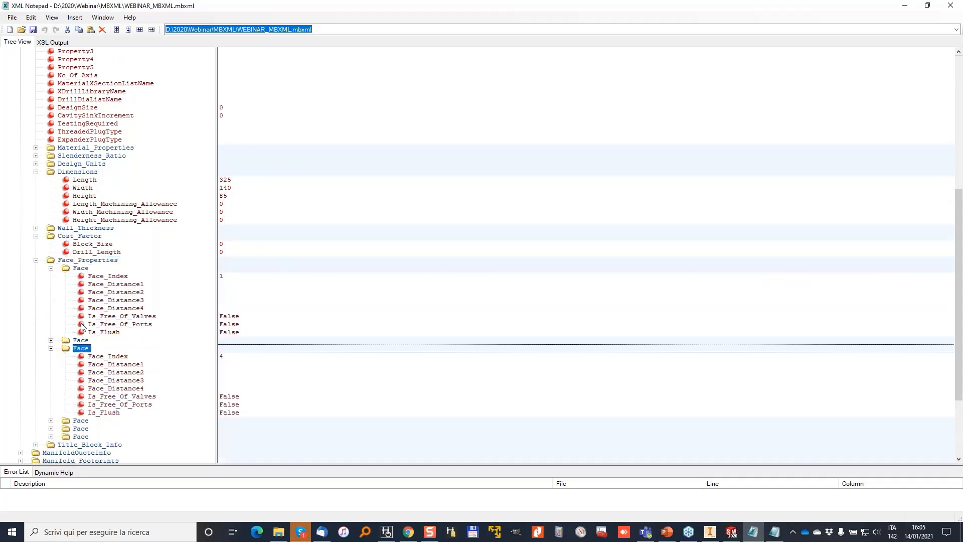
{"action": "scroll", "coordinate": [85, 307], "scroll_direction": "down", "scroll_amount": 3}
{"action": "scroll", "coordinate": [85, 307], "scroll_direction": "down", "scroll_amount": 1}
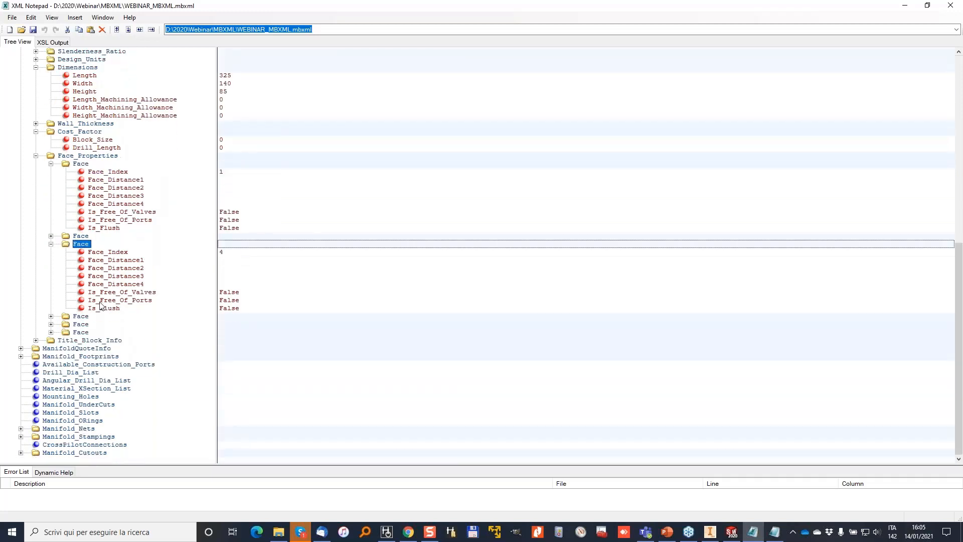
Expand the Manifold_Footprints node and look at the attributes of its first Footprint entry.
{"action": "left_click", "coordinate": [21, 357]}
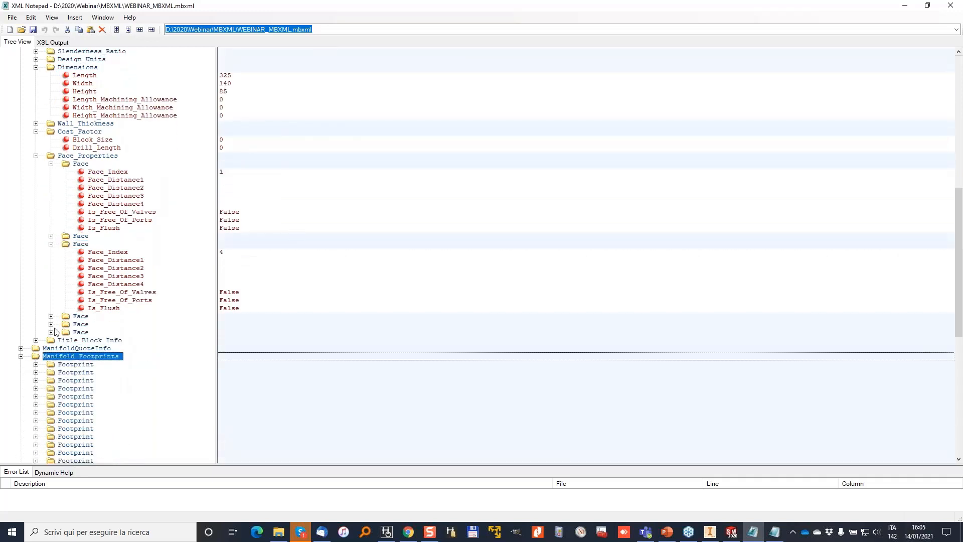
{"action": "scroll", "coordinate": [110, 181], "scroll_direction": "down", "scroll_amount": 1}
{"action": "scroll", "coordinate": [111, 181], "scroll_direction": "down", "scroll_amount": 10}
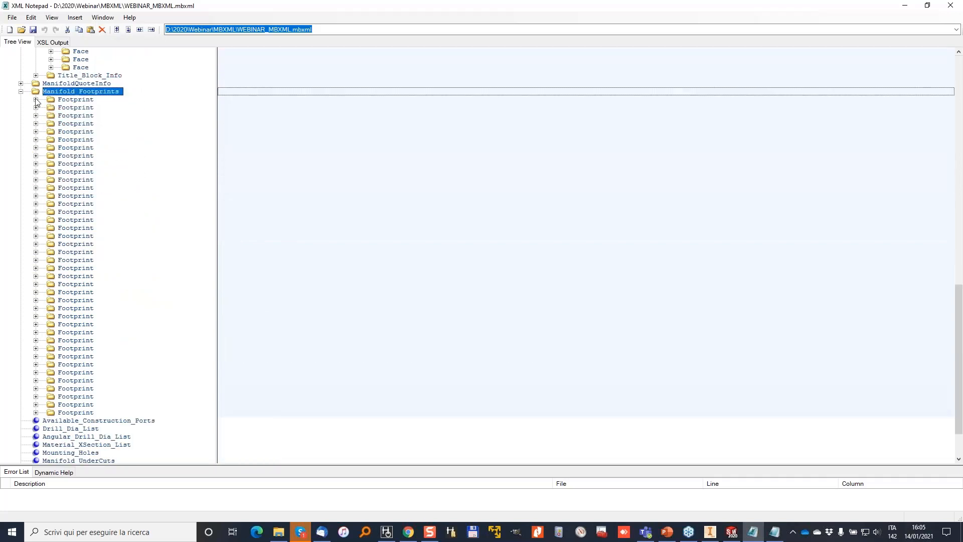
{"action": "left_click", "coordinate": [36, 100]}
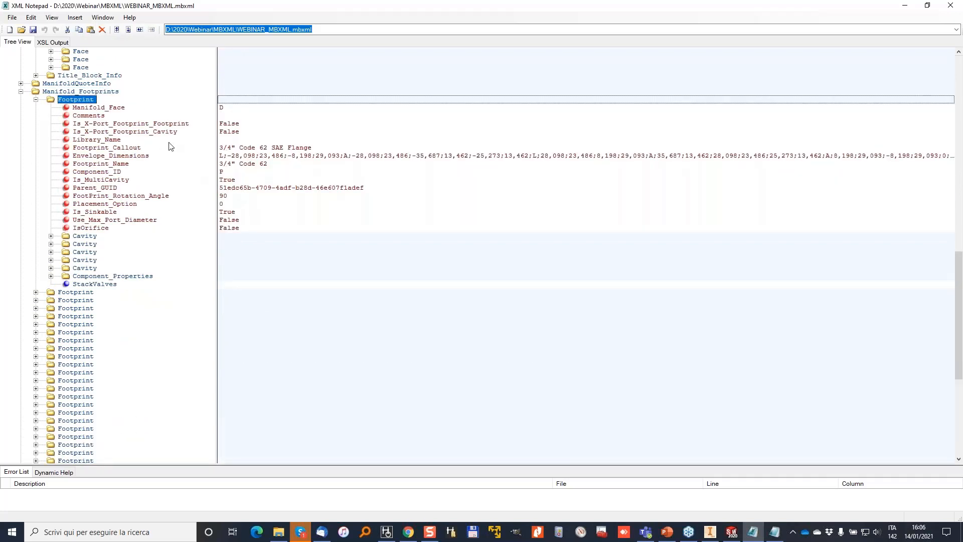
Switch to Inventor to view the P2 and T2 flange footprints on the manifold's end face, and return to XML Notepad.
{"action": "left_click", "coordinate": [711, 532]}
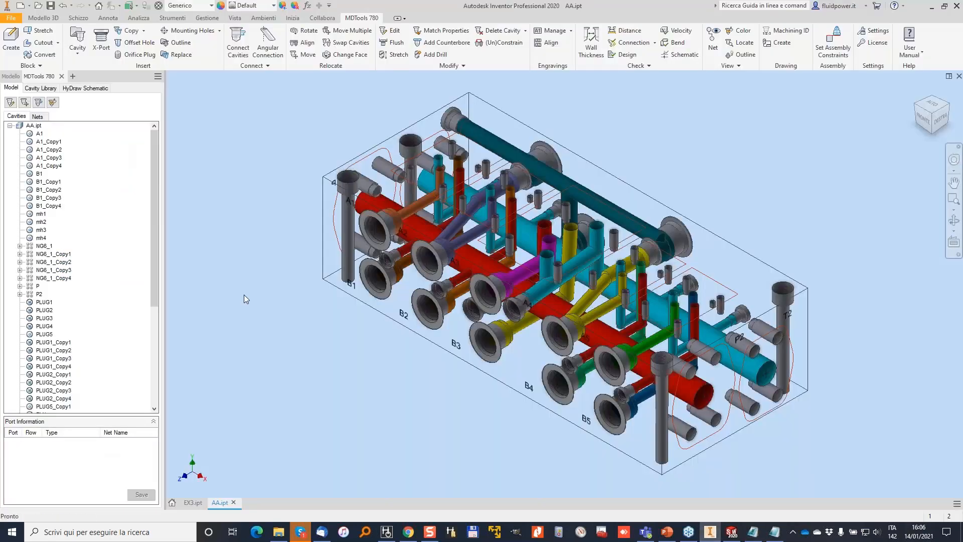
{"action": "middle_click_drag", "start_coordinate": [709, 206], "coordinate": [591, 321], "text": "shift"}
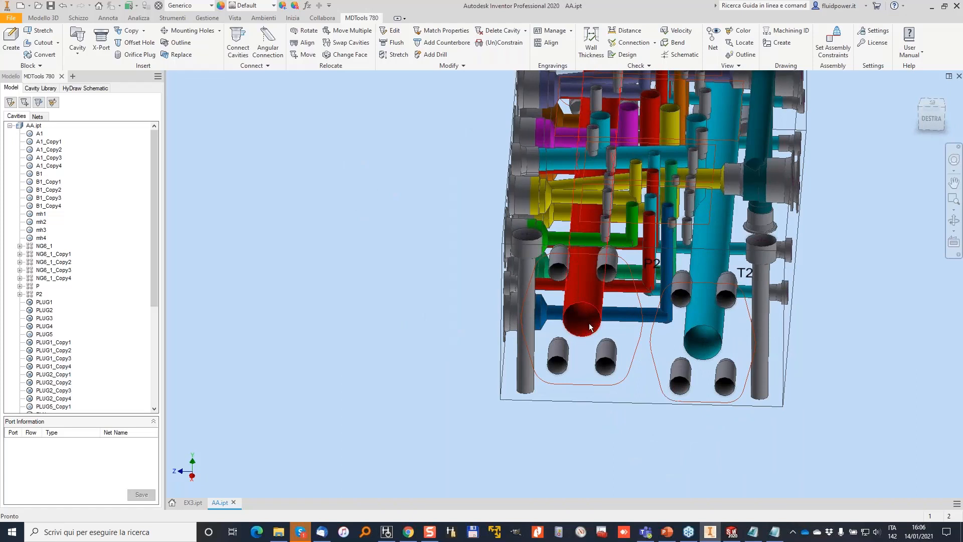
{"action": "left_click", "coordinate": [754, 532]}
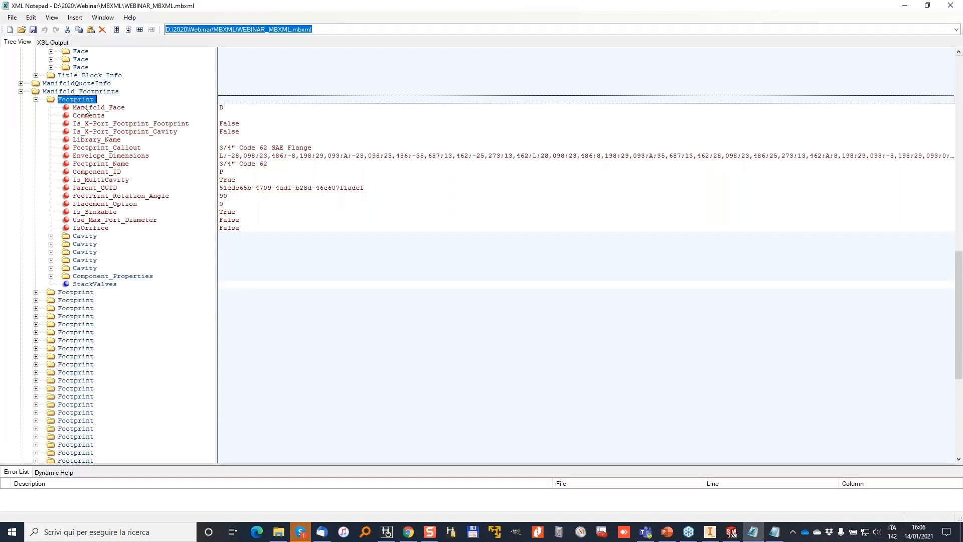
Inspect the first footprint's Component_ID, Footprint_Name, Envelope_Dimensions and Footprint_Callout values.
{"action": "left_click", "coordinate": [228, 173]}
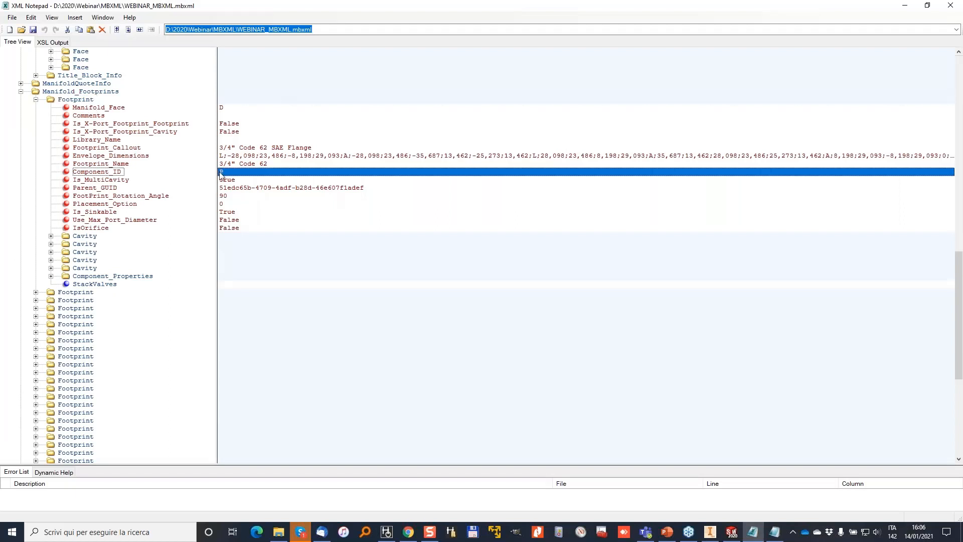
{"action": "key", "text": "Up"}
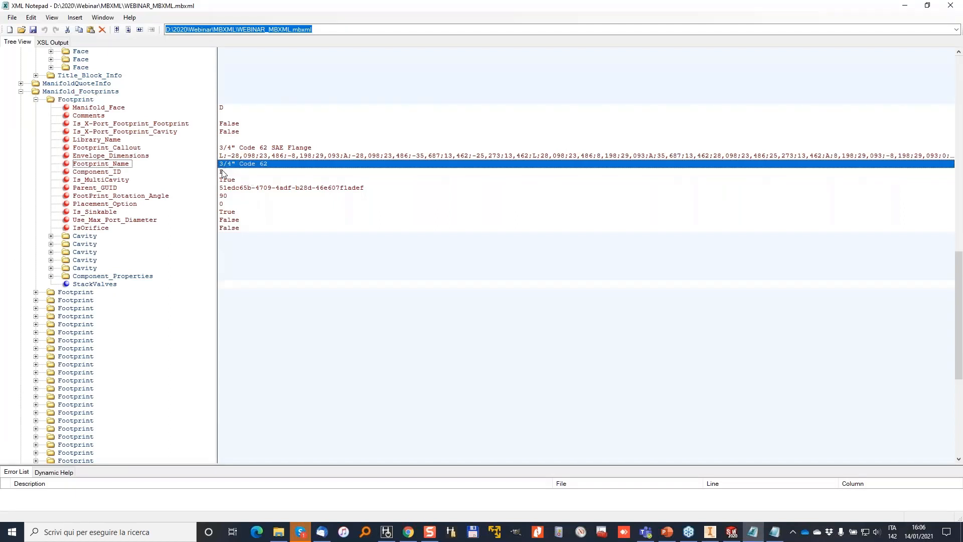
{"action": "left_click", "coordinate": [230, 157]}
{"action": "left_click", "coordinate": [99, 157]}
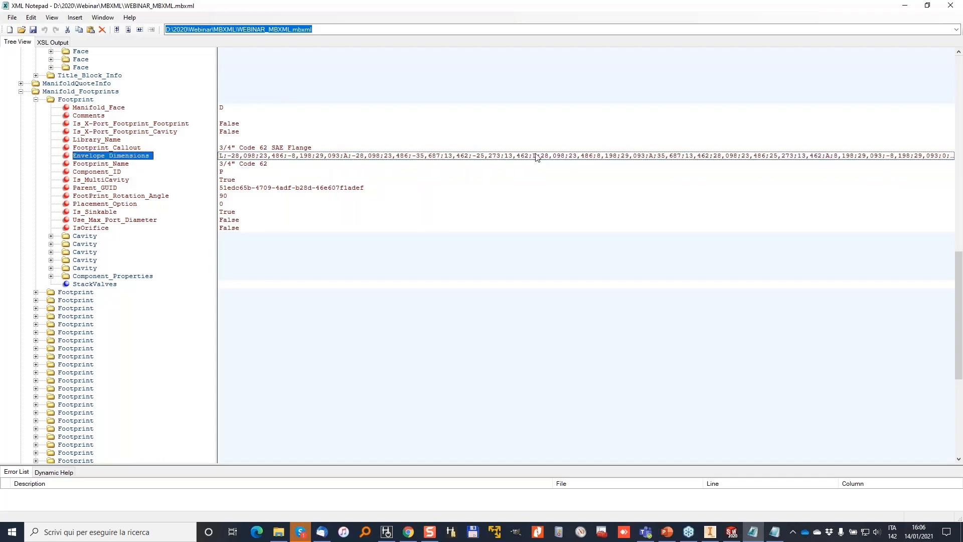
{"action": "left_click", "coordinate": [137, 148]}
{"action": "left_click", "coordinate": [304, 147]}
{"action": "left_click", "coordinate": [266, 165]}
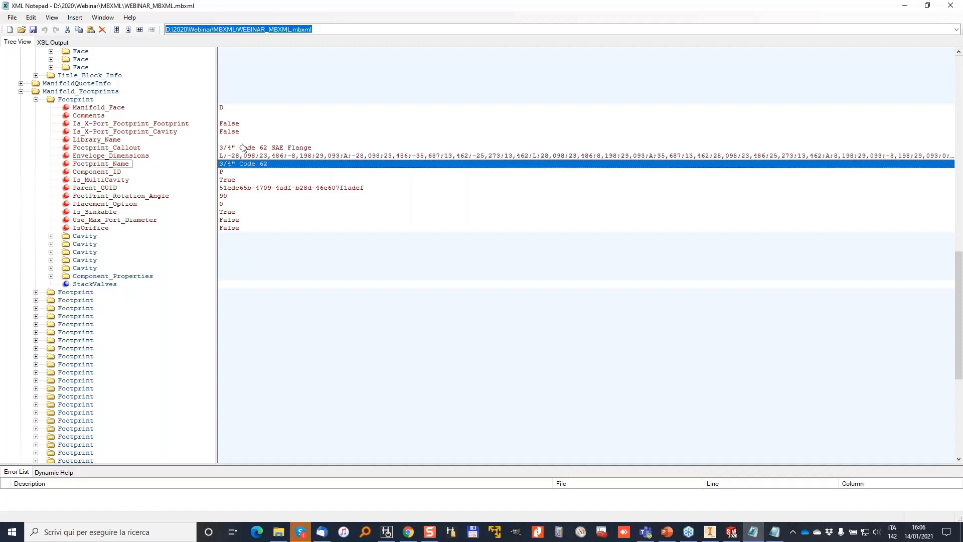
{"action": "left_click", "coordinate": [246, 148]}
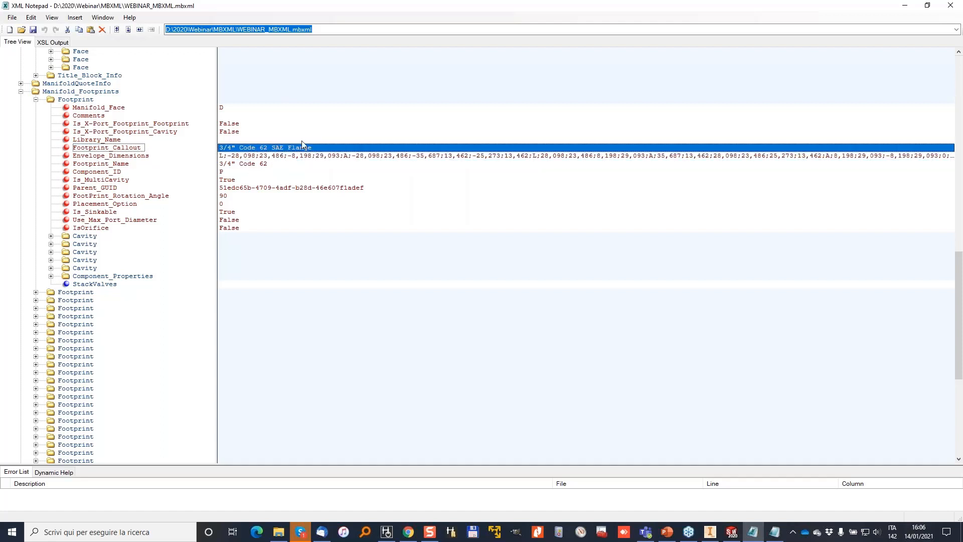
Expand the first Cavity of the footprint and examine its Feature_Name and remaining attributes.
{"action": "left_click", "coordinate": [51, 236]}
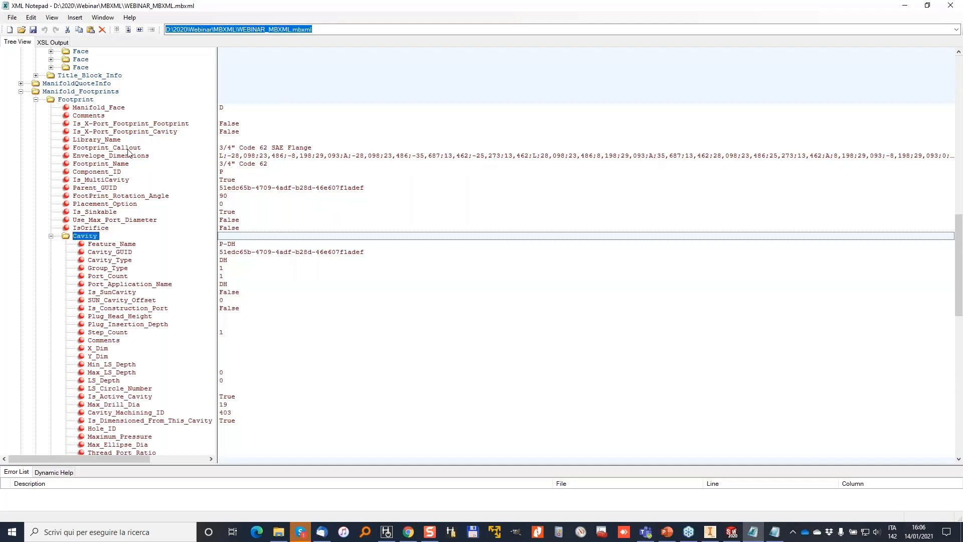
{"action": "left_click", "coordinate": [224, 245]}
{"action": "scroll", "coordinate": [151, 272], "scroll_direction": "down", "scroll_amount": 2}
{"action": "scroll", "coordinate": [149, 273], "scroll_direction": "down", "scroll_amount": 6}
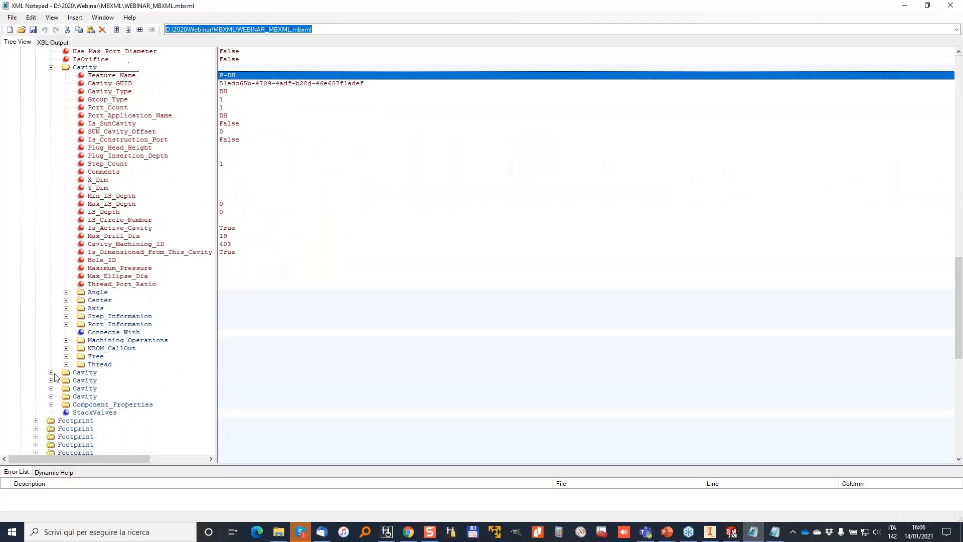
Expand the second Cavity, the P-BH1 bolt hole, and look through its attributes.
{"action": "left_click", "coordinate": [50, 372]}
{"action": "scroll", "coordinate": [249, 326], "scroll_direction": "down", "scroll_amount": 6}
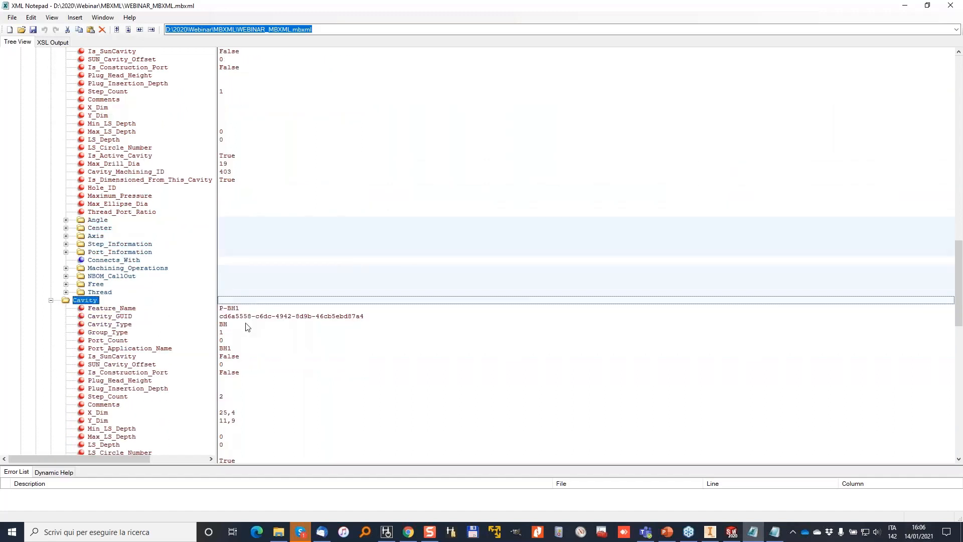
{"action": "scroll", "coordinate": [249, 331], "scroll_direction": "down", "scroll_amount": 4}
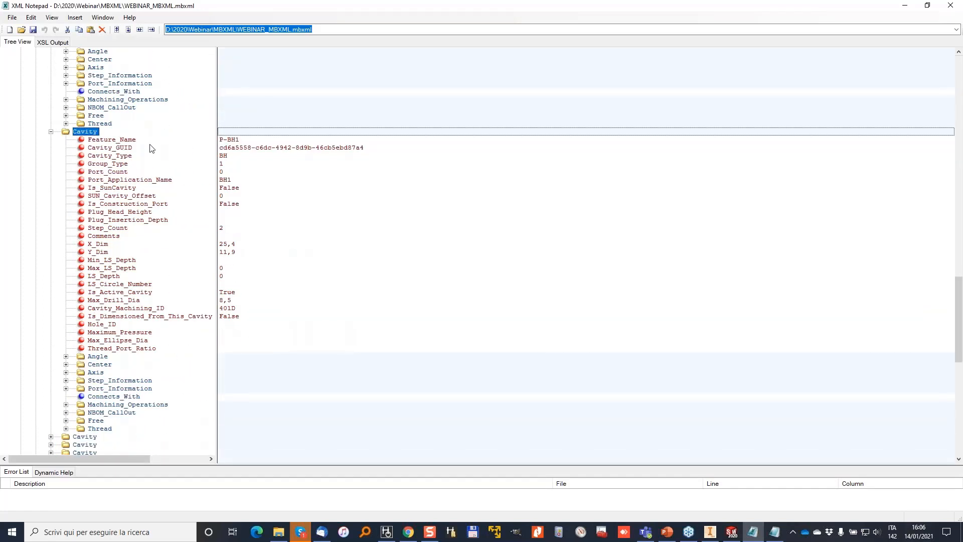
Expand Step_Information of the P-BH1 cavity and examine both Step entries.
{"action": "left_click", "coordinate": [66, 381]}
{"action": "left_click", "coordinate": [81, 389]}
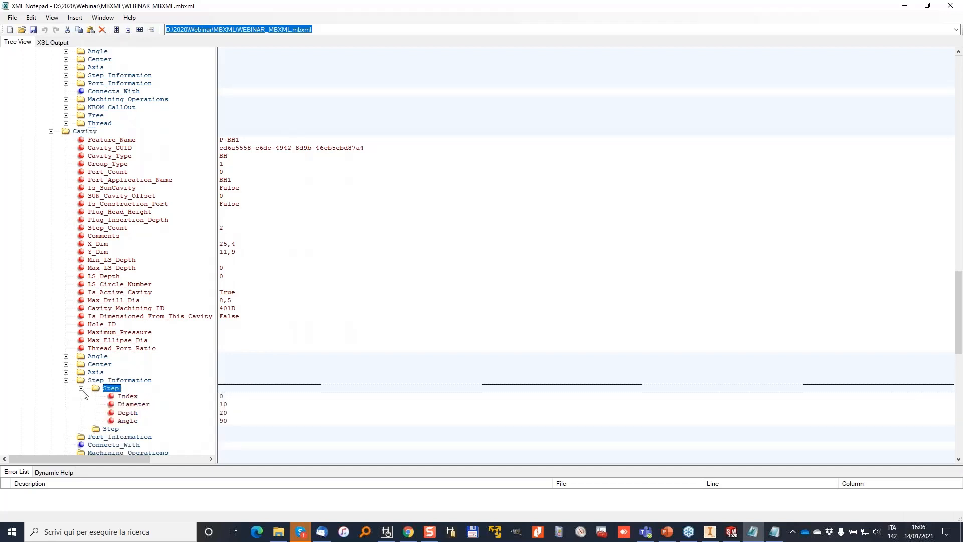
{"action": "left_click", "coordinate": [81, 429]}
{"action": "scroll", "coordinate": [158, 330], "scroll_direction": "down", "scroll_amount": 3}
{"action": "scroll", "coordinate": [158, 330], "scroll_direction": "down", "scroll_amount": 1}
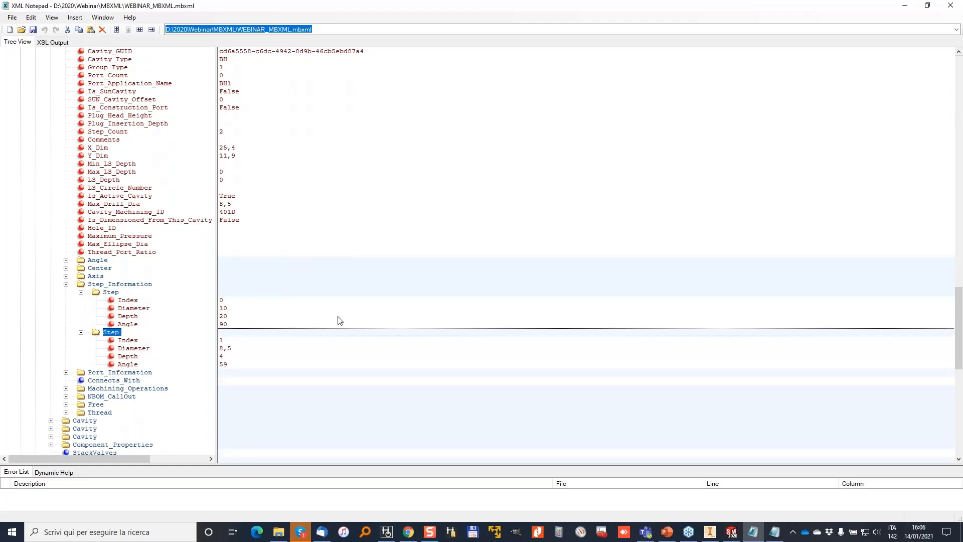
Switch to Inventor, edit an upper bolt hole of the P2 flange, and open its full cavity parameters.
{"action": "left_click", "coordinate": [710, 535]}
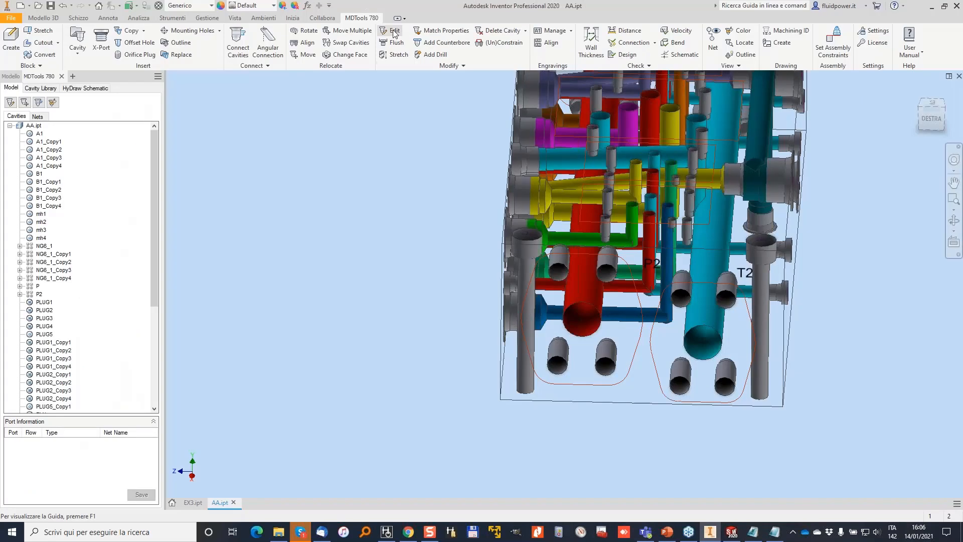
{"action": "left_click", "coordinate": [391, 30]}
{"action": "left_click", "coordinate": [559, 272]}
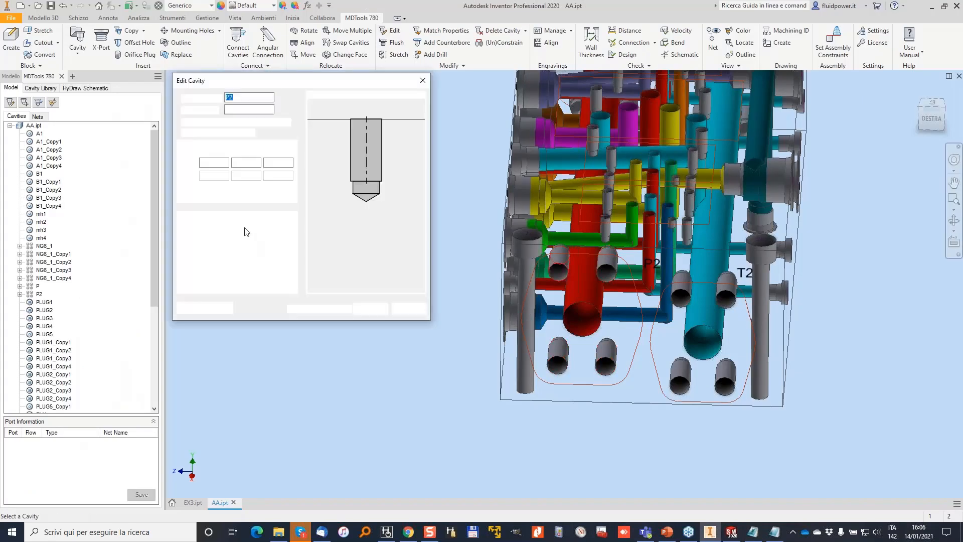
{"action": "left_click", "coordinate": [205, 308]}
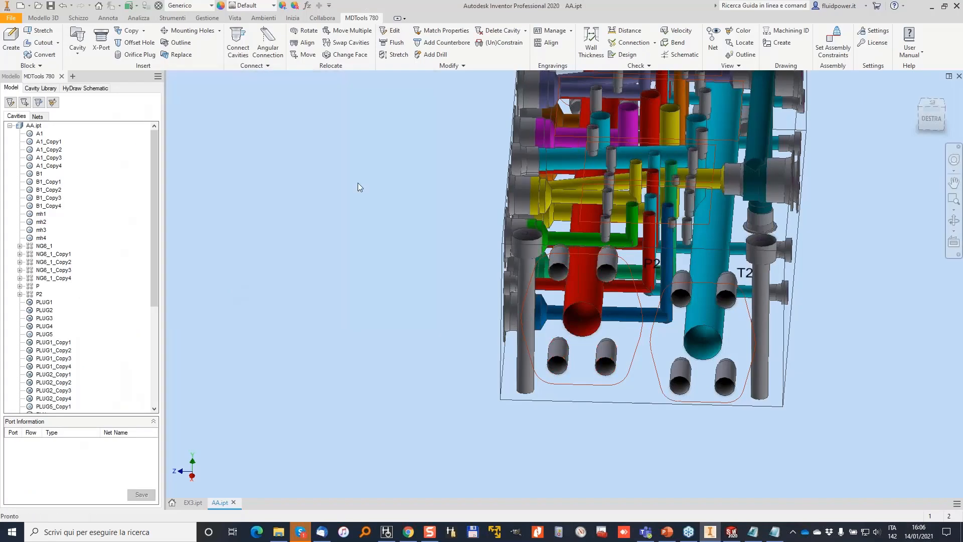
Inspect the diameter, depth and angle of steps 0 and 1 in the bolt hole's cavity dimensions.
{"action": "left_click", "coordinate": [44, 118]}
{"action": "left_click", "coordinate": [75, 119]}
{"action": "left_click", "coordinate": [76, 130]}
{"action": "left_click", "coordinate": [76, 119]}
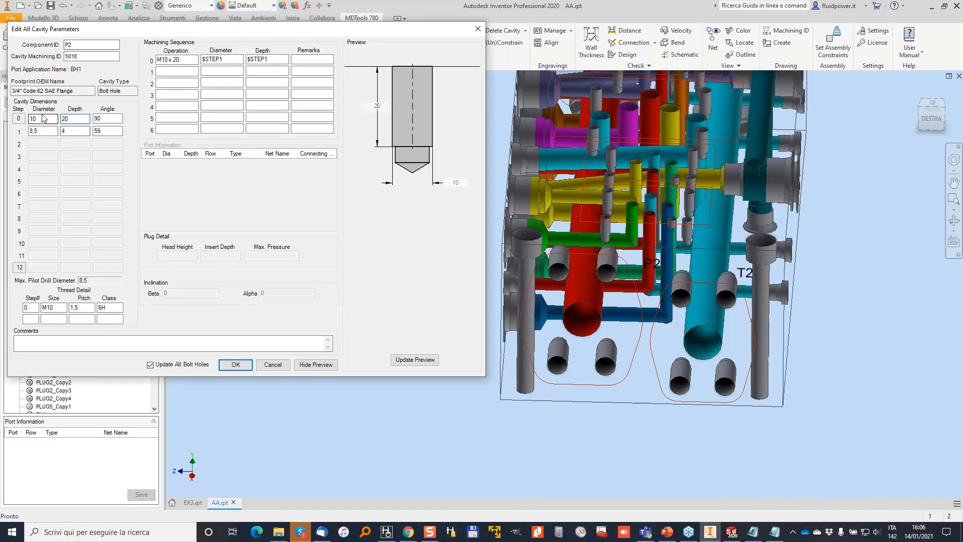
{"action": "left_click_drag", "start_coordinate": [85, 119], "coordinate": [38, 121]}
{"action": "left_click", "coordinate": [37, 121]}
{"action": "left_click", "coordinate": [76, 119]}
{"action": "left_click", "coordinate": [108, 118]}
{"action": "left_click", "coordinate": [48, 131]}
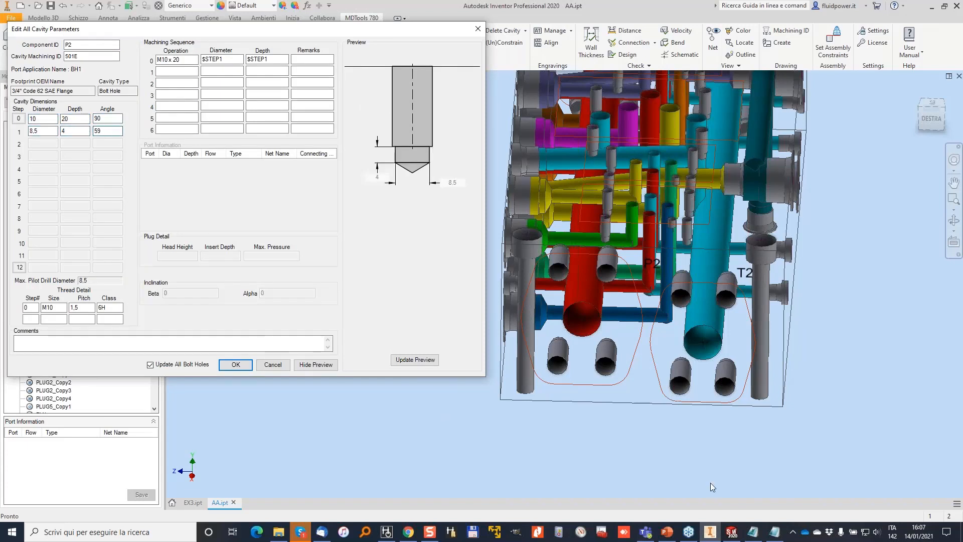
Switch to XML Notepad, check both Step entries' diameter, depth and angle values, and collapse the Step_Information node.
{"action": "left_click", "coordinate": [754, 534]}
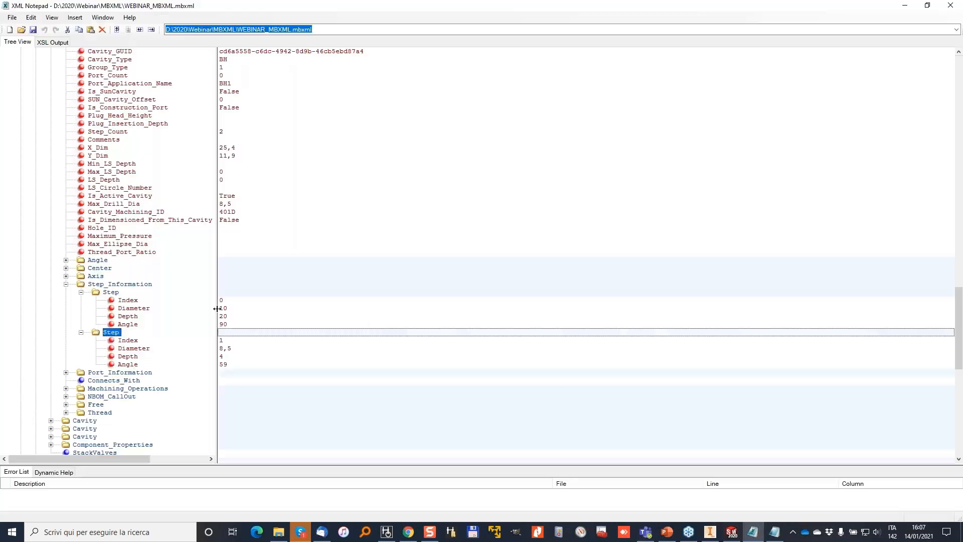
{"action": "left_click", "coordinate": [231, 300]}
{"action": "left_click", "coordinate": [227, 300]}
{"action": "left_click", "coordinate": [232, 316]}
{"action": "double_click", "coordinate": [226, 308]}
{"action": "left_click", "coordinate": [228, 317]}
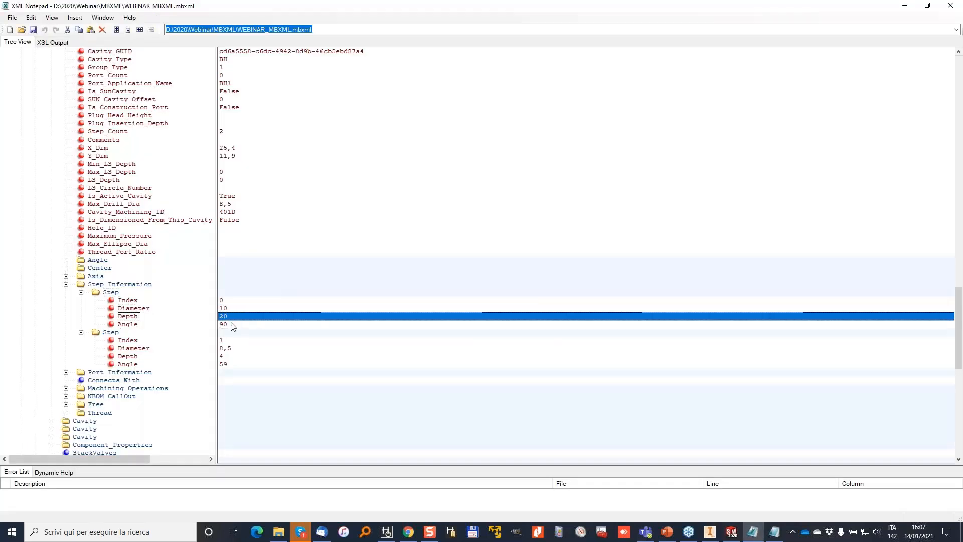
{"action": "left_click", "coordinate": [232, 348]}
{"action": "left_click", "coordinate": [232, 356]}
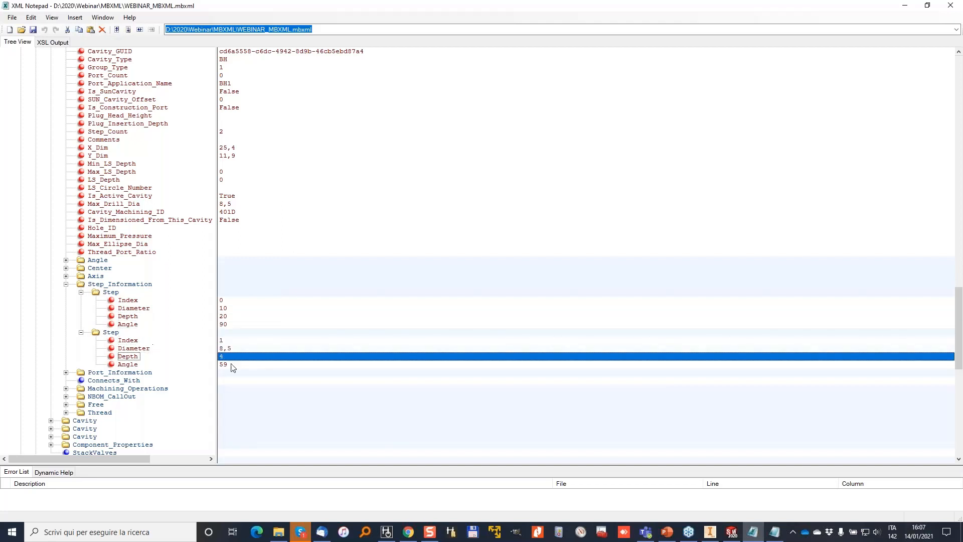
{"action": "left_click", "coordinate": [232, 365]}
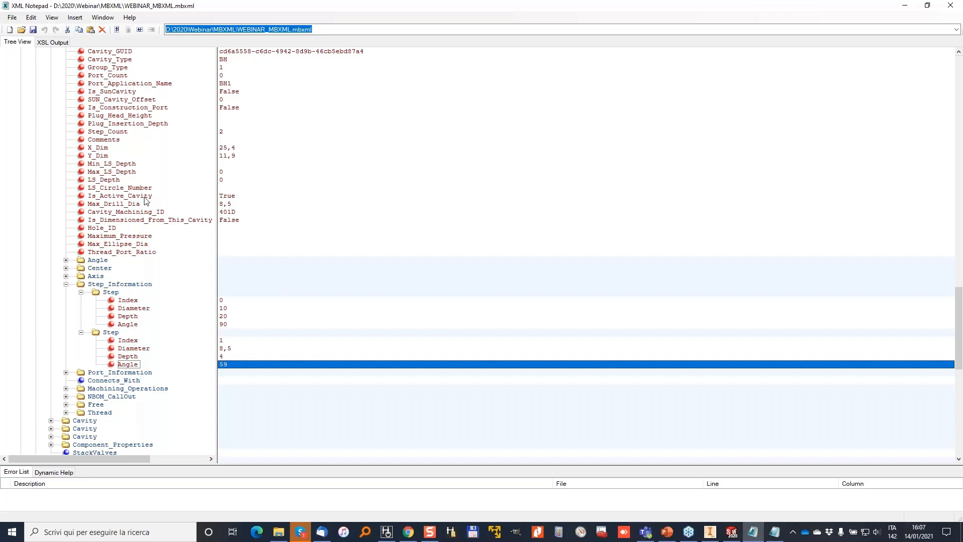
{"action": "left_click", "coordinate": [66, 284]}
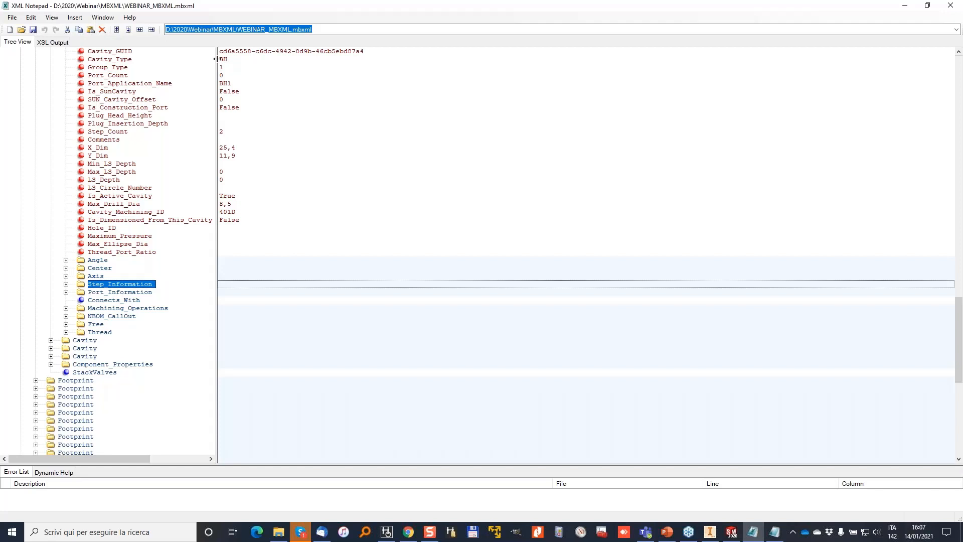
{"action": "left_click_drag", "start_coordinate": [216, 59], "coordinate": [224, 59]}
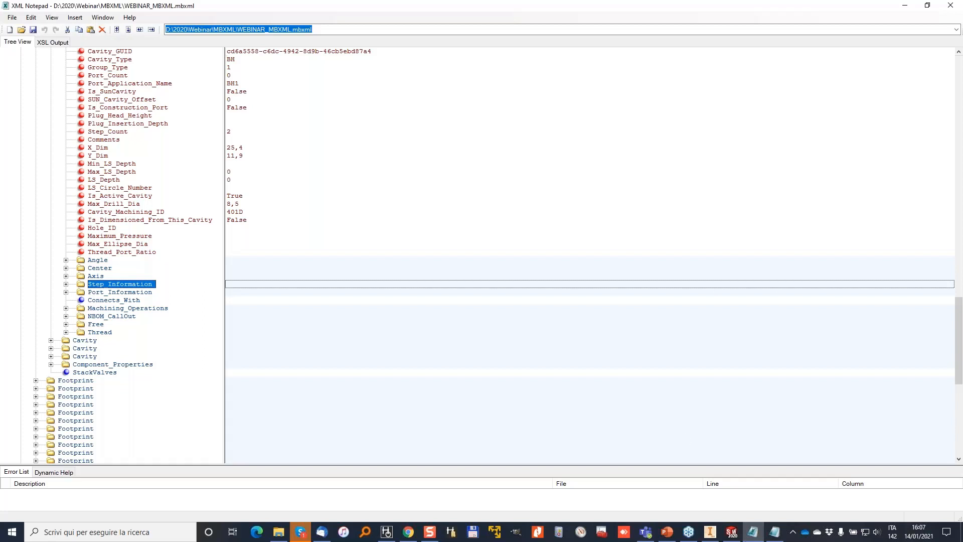
Switch to Inventor and cancel the bolt hole's cavity parameter editing without applying changes.
{"action": "left_click", "coordinate": [715, 538]}
{"action": "left_click", "coordinate": [280, 365]}
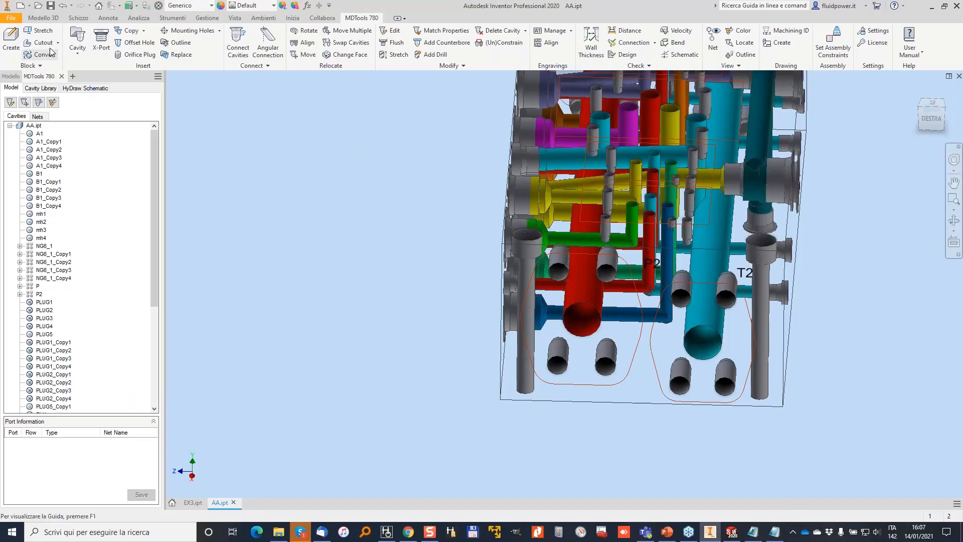
Create a new standard part in Inventor and show the MDTools 780 block import and export commands.
{"action": "left_click", "coordinate": [21, 7]}
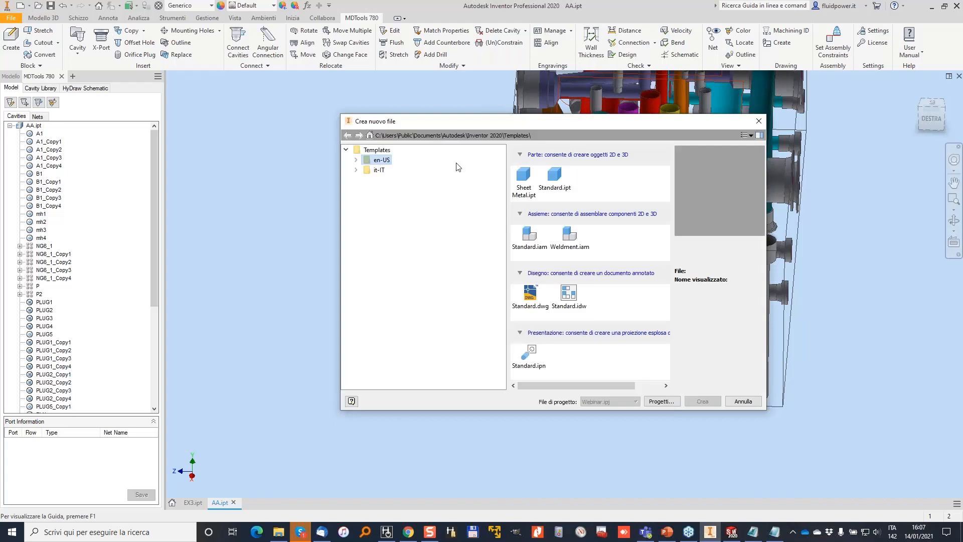
{"action": "double_click", "coordinate": [498, 179]}
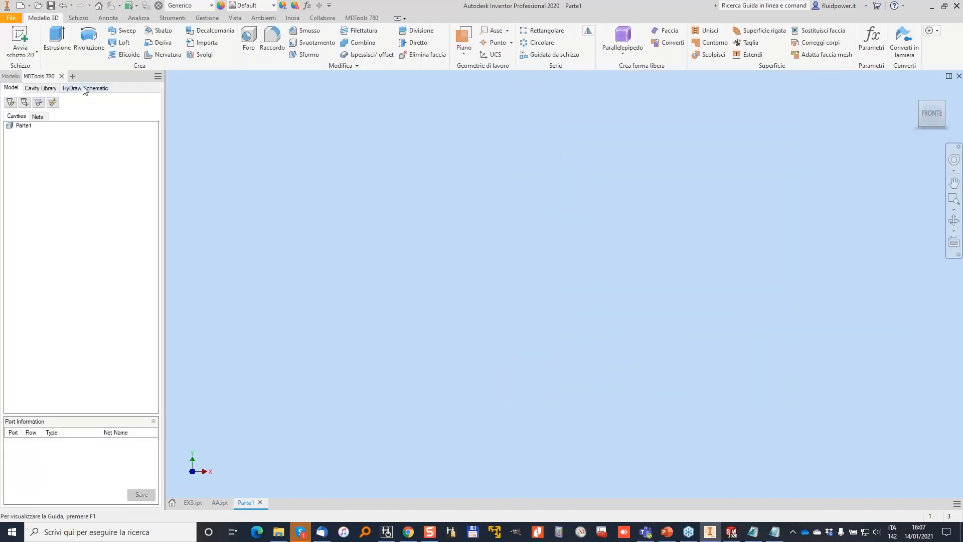
{"action": "left_click", "coordinate": [361, 18]}
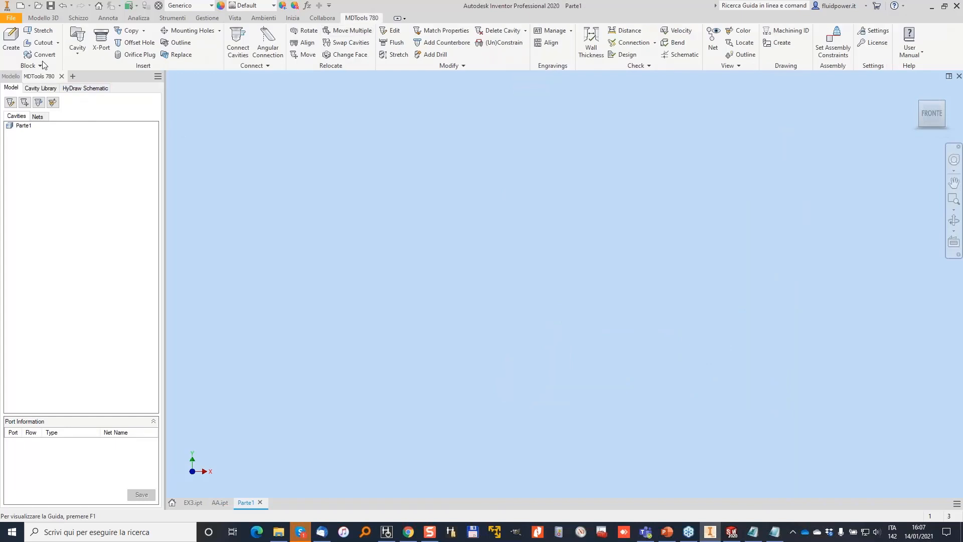
{"action": "left_click", "coordinate": [40, 65]}
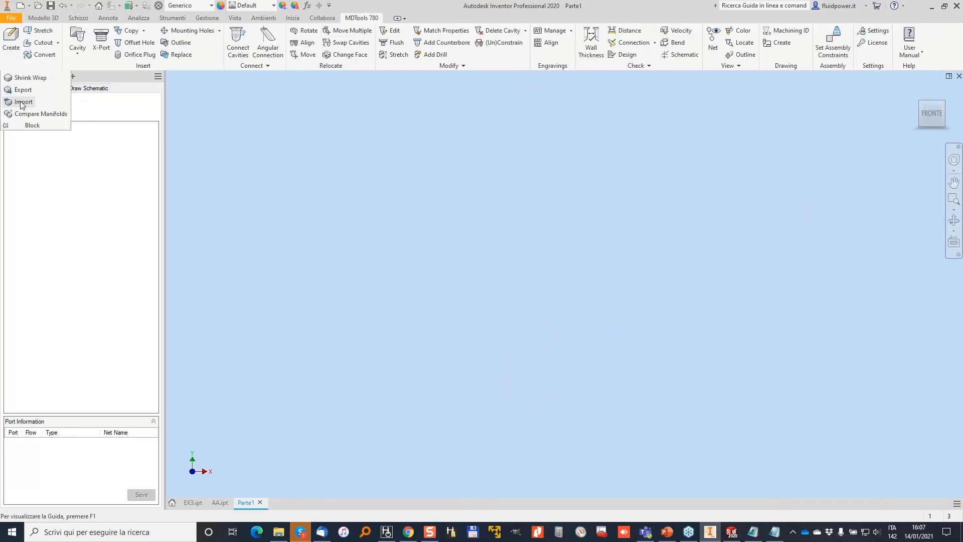
Switch to SOLIDWORKS and create a new part document.
{"action": "left_click", "coordinate": [731, 532]}
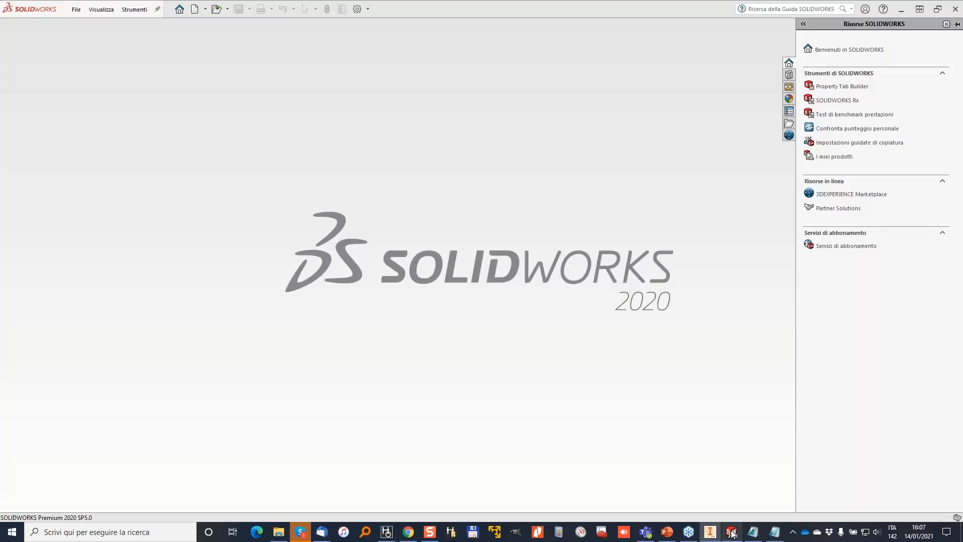
{"action": "left_click", "coordinate": [195, 8]}
{"action": "left_click", "coordinate": [390, 194]}
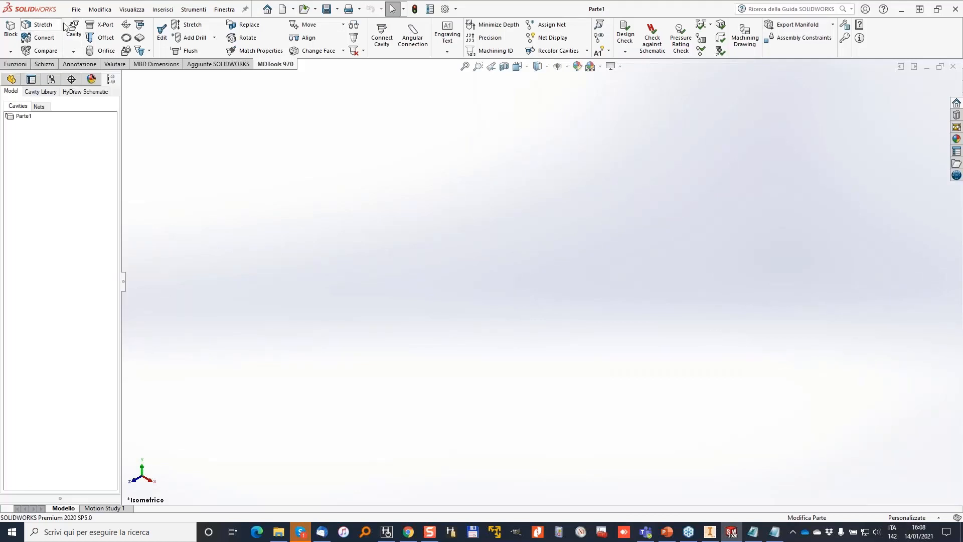
Import the exported WEBINAR_MBXML.mbxml manifold into the new part with MDTools 970.
{"action": "left_click", "coordinate": [832, 25]}
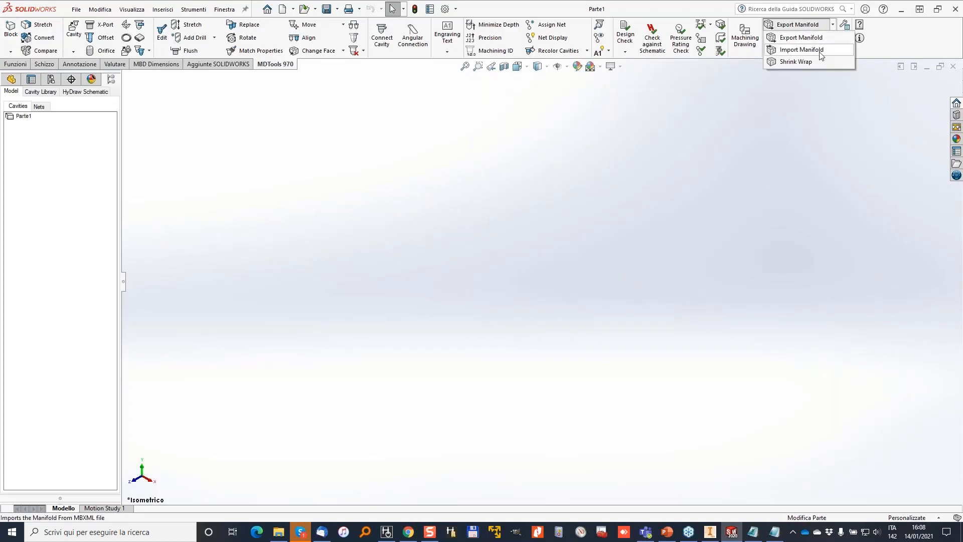
{"action": "left_click", "coordinate": [821, 49]}
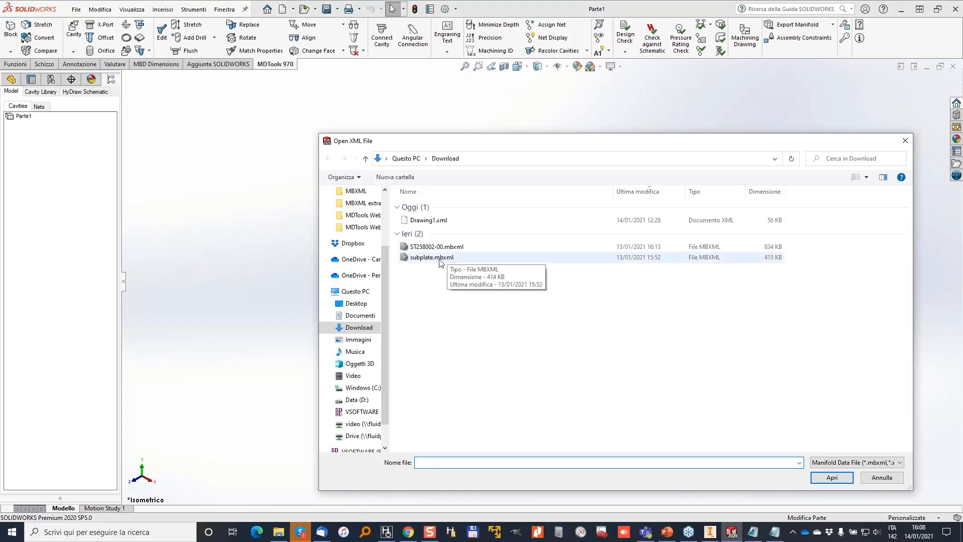
{"action": "scroll", "coordinate": [362, 211], "scroll_direction": "up", "scroll_amount": 2}
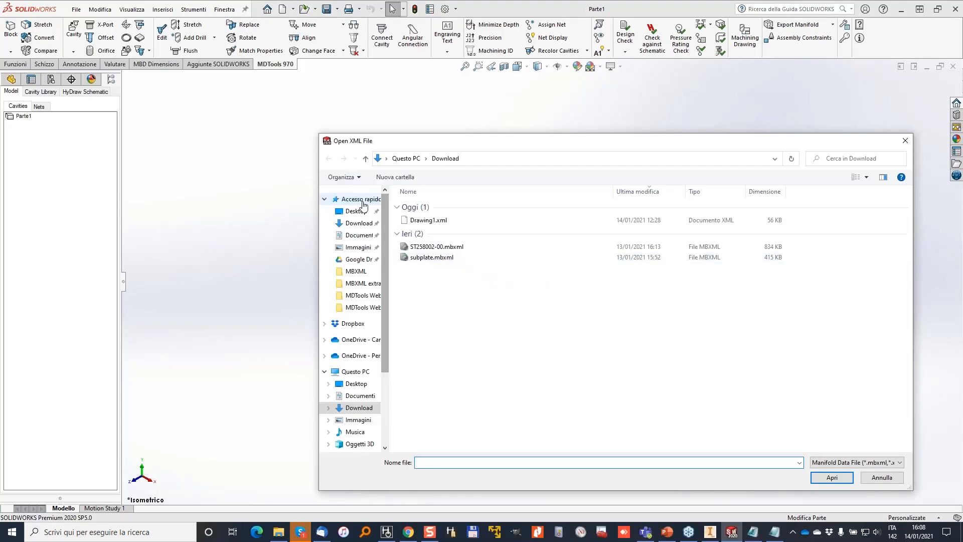
{"action": "left_click", "coordinate": [360, 200]}
{"action": "left_click", "coordinate": [452, 331]}
{"action": "double_click", "coordinate": [452, 331]}
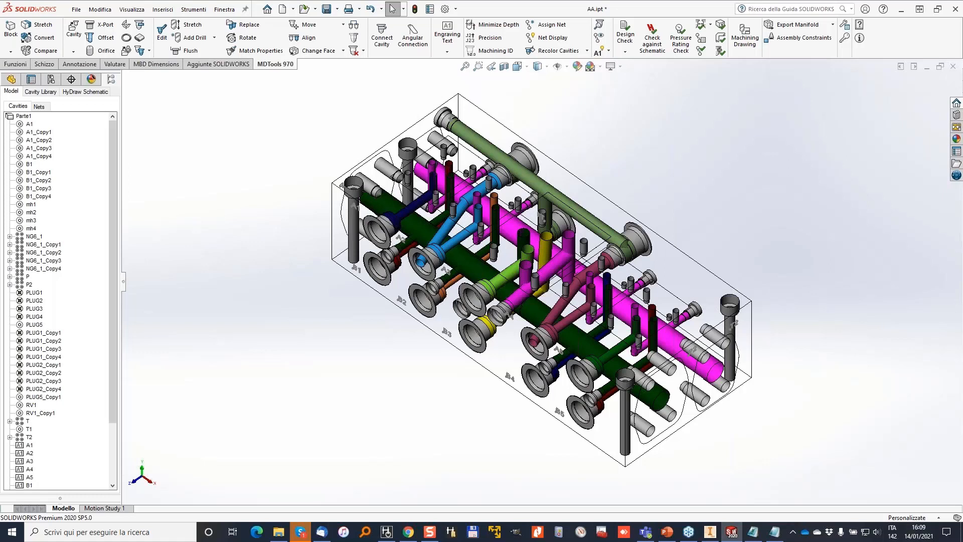
Compare the imported manifold in SOLIDWORKS with the original AA.ipt in Inventor from several viewing angles.
{"action": "middle_click_drag", "start_coordinate": [150, 150], "coordinate": [391, 138]}
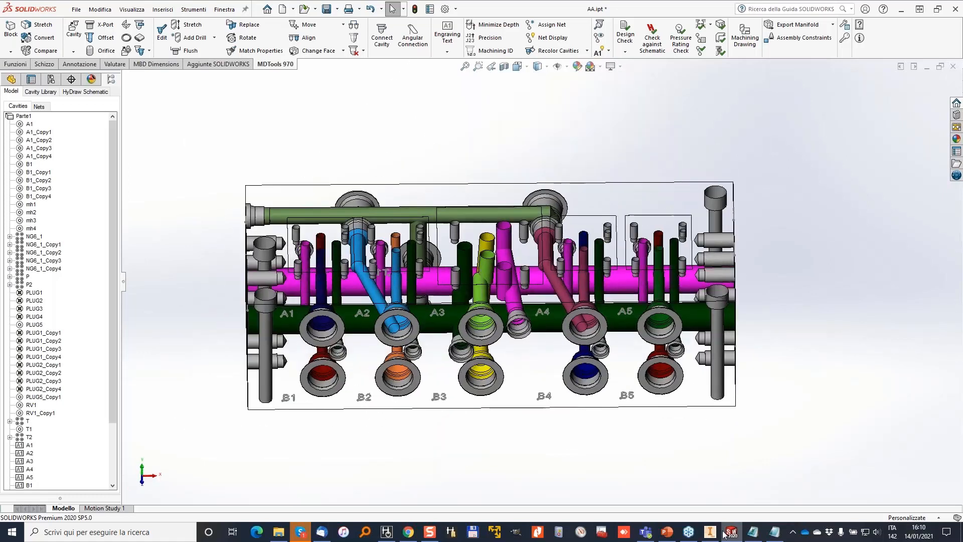
{"action": "left_click", "coordinate": [710, 531]}
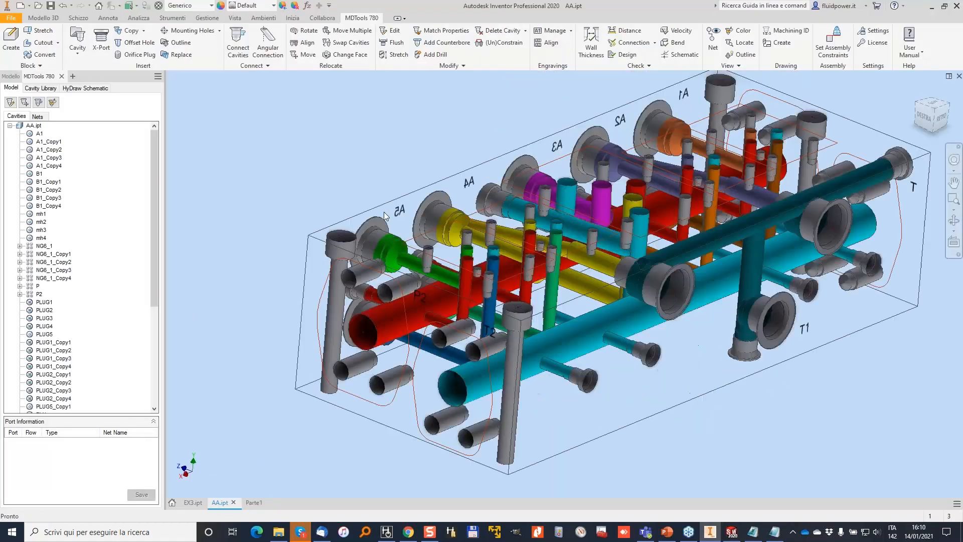
{"action": "left_click", "coordinate": [732, 532]}
{"action": "middle_click_drag", "start_coordinate": [424, 134], "coordinate": [554, 115]}
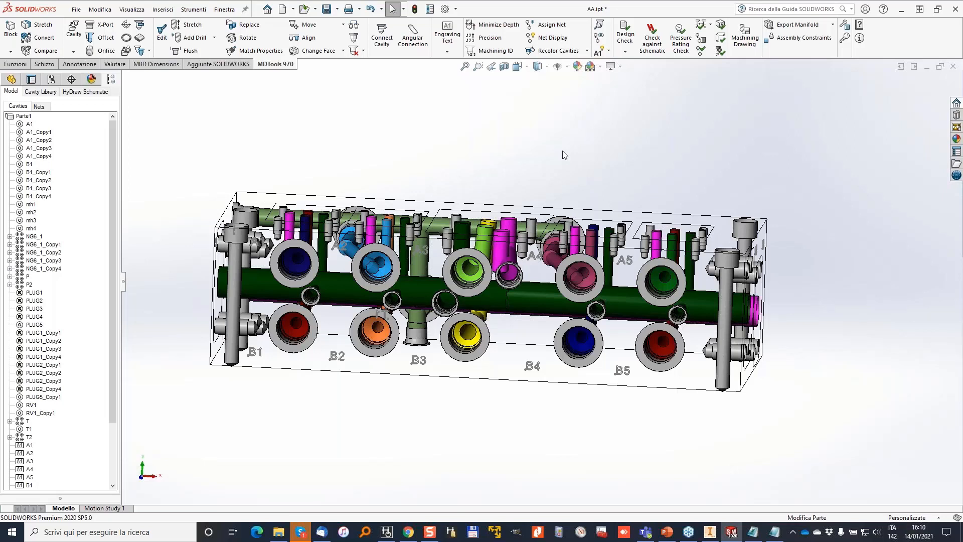
{"action": "middle_click_drag", "start_coordinate": [564, 155], "coordinate": [508, 147]}
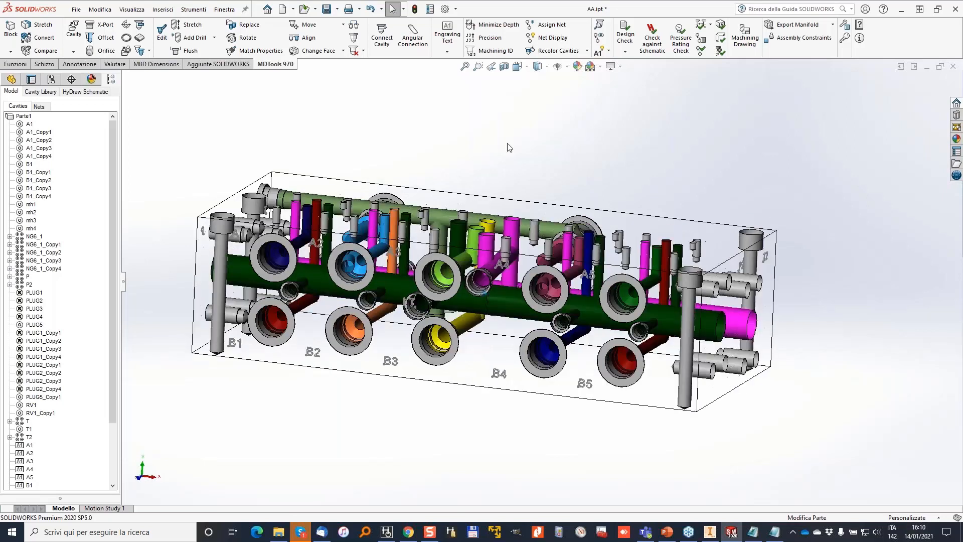
{"action": "middle_click_drag", "start_coordinate": [551, 123], "coordinate": [360, 462]}
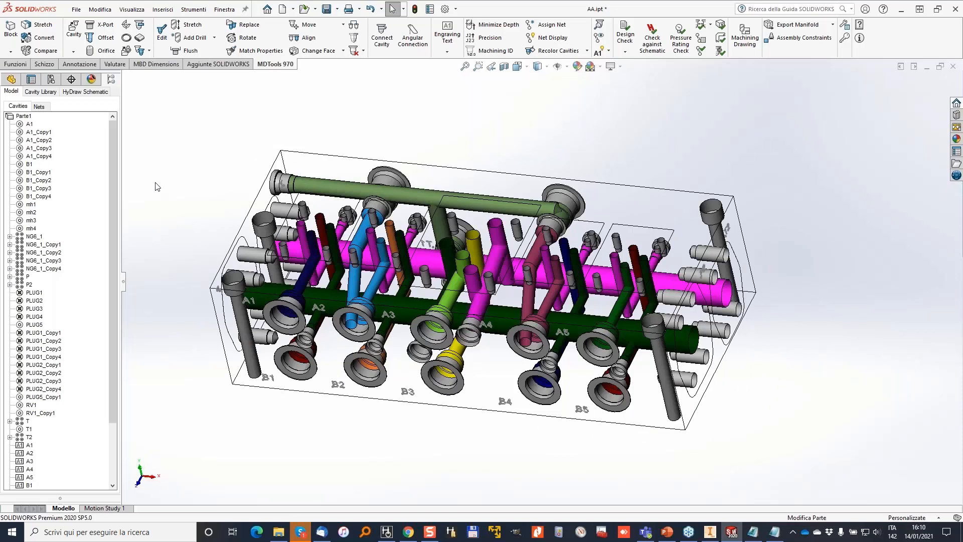
{"action": "left_click", "coordinate": [710, 533]}
{"action": "middle_click_drag", "start_coordinate": [302, 110], "coordinate": [241, 135], "text": "shift"}
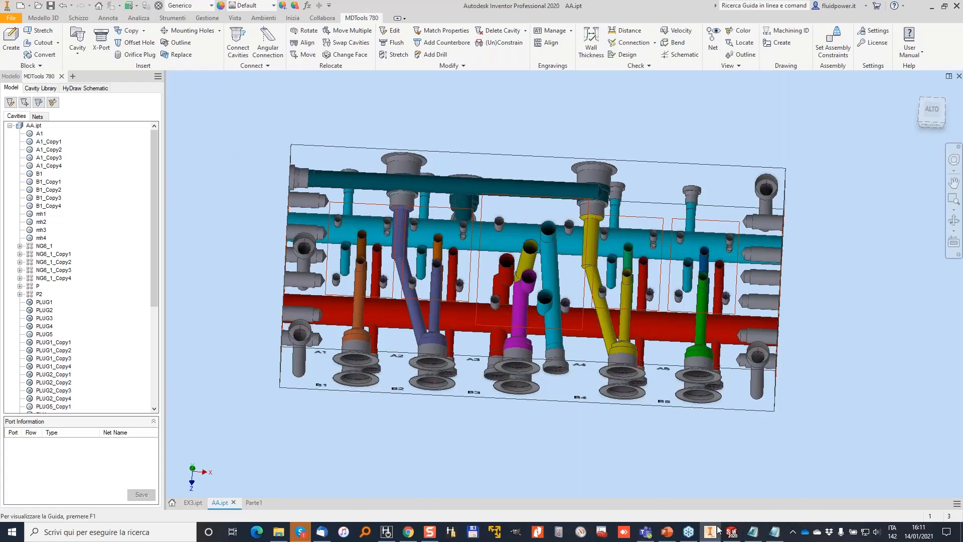
{"action": "mouse_move", "coordinate": [732, 532]}
Switch to Chrome with the manifoldedge.com page and sign in to ManifoldEdge using the prefilled account credentials.
{"action": "mouse_move", "coordinate": [408, 531]}
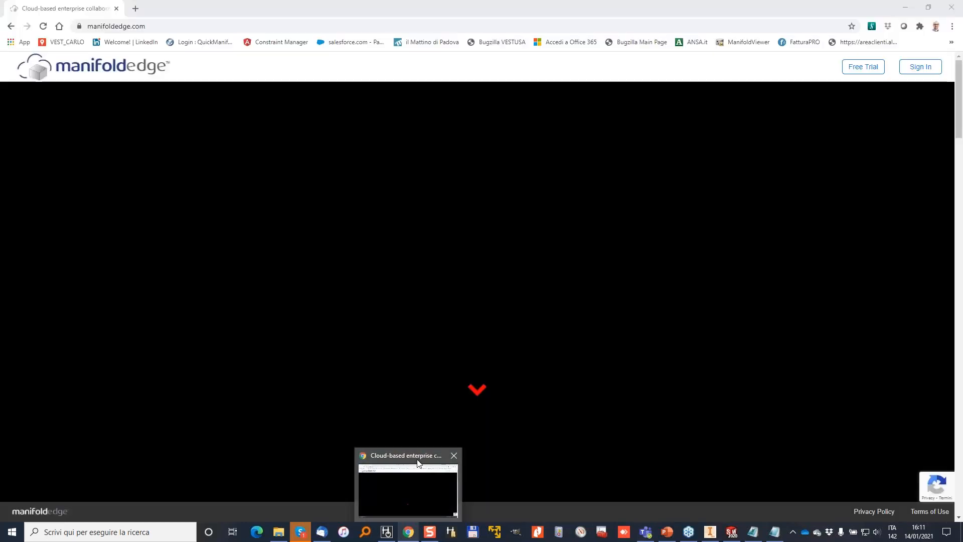
{"action": "left_click", "coordinate": [417, 458]}
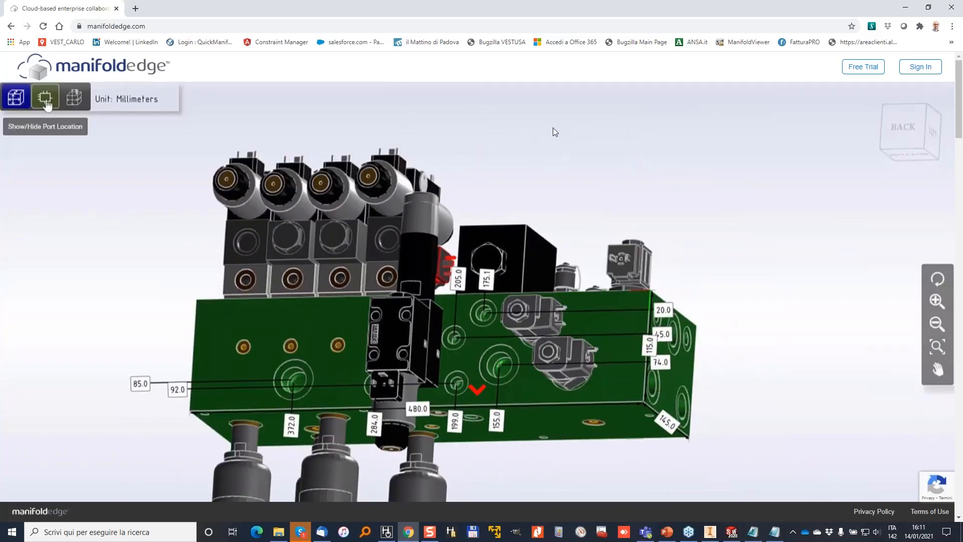
{"action": "left_click", "coordinate": [929, 72]}
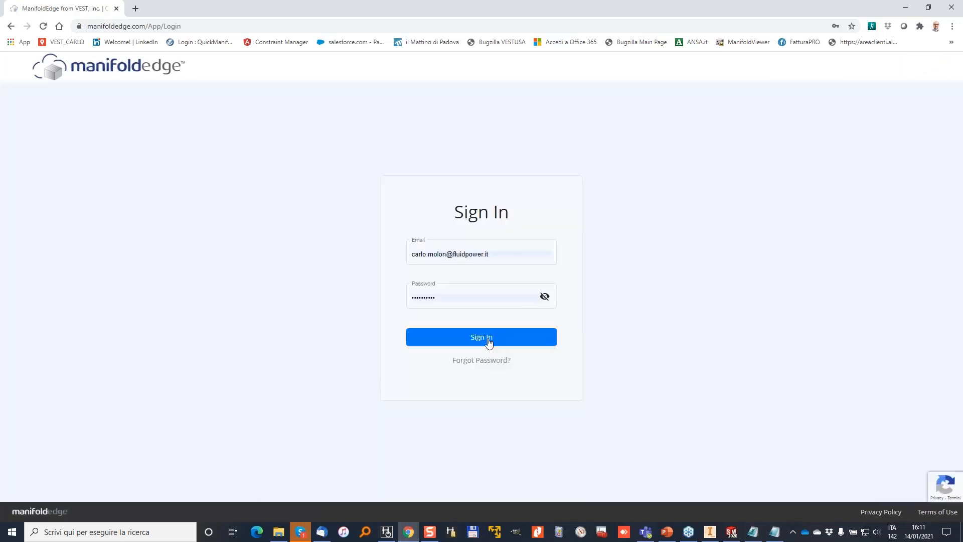
{"action": "left_click", "coordinate": [489, 342]}
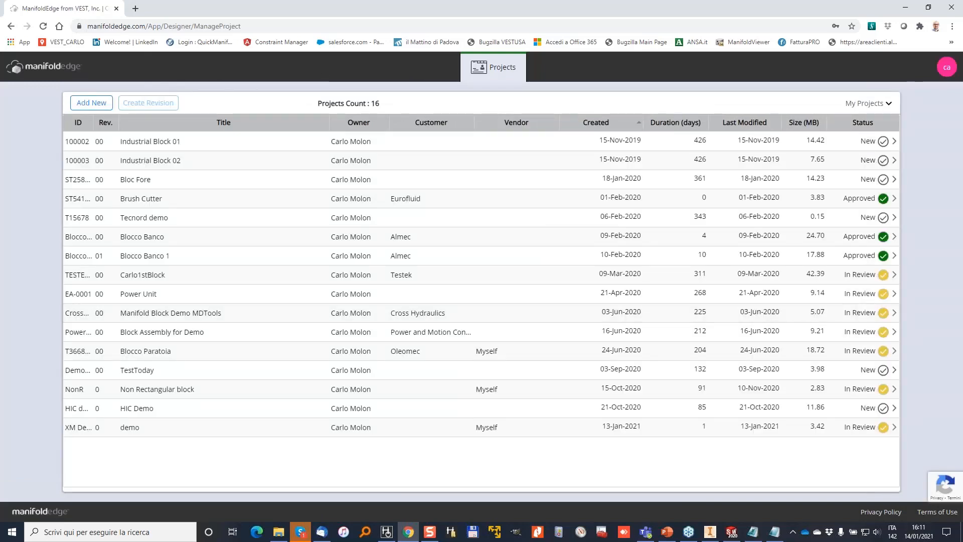
Add a new project with project number 12345, revision number 0 and the title "vest MBXML WEBINAR".
{"action": "left_click", "coordinate": [95, 103]}
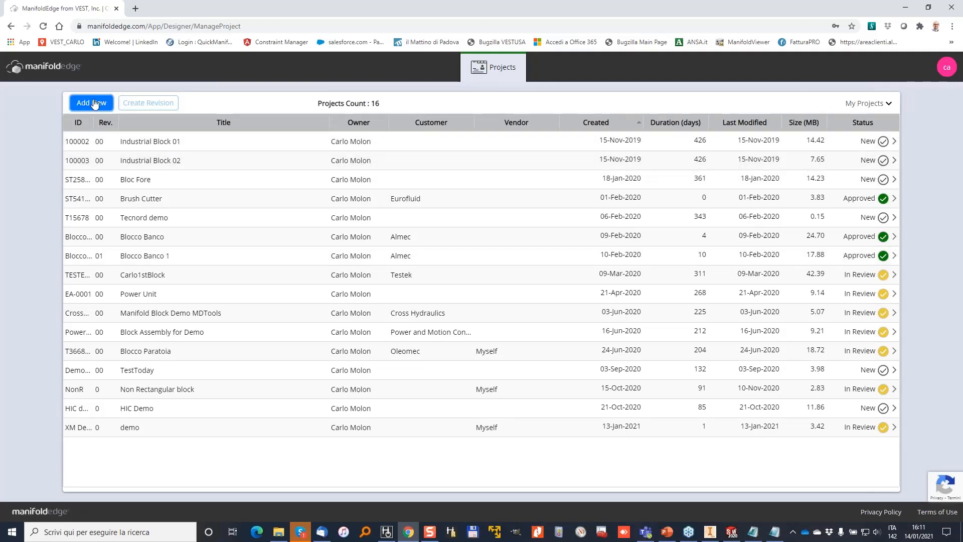
{"action": "left_click", "coordinate": [411, 186]}
{"action": "left_click", "coordinate": [700, 128]}
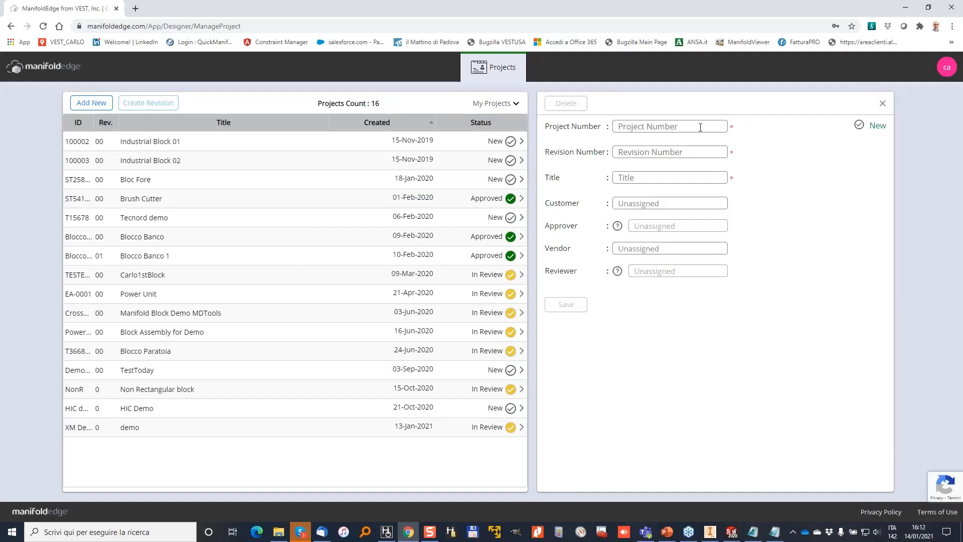
{"action": "type", "text": "12345"}
{"action": "key", "text": "Tab"}
{"action": "type", "text": "0"}
{"action": "key", "text": "Tab"}
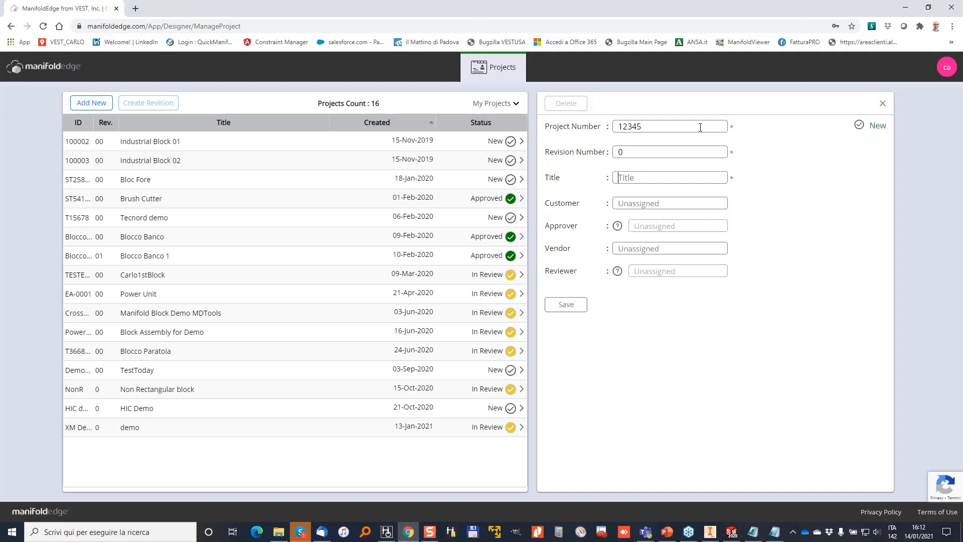
{"action": "type", "text": "vest MBXML WEBINAR"}
Leave the customer unassigned, set the vendor to Myself, assign a reviewer from the vendor's contacts, and save the project.
{"action": "left_click", "coordinate": [657, 203]}
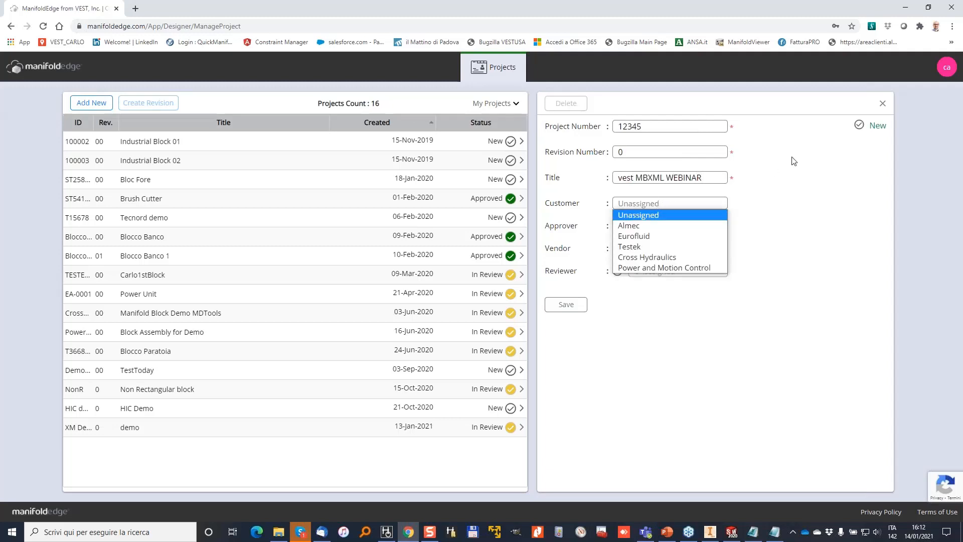
{"action": "left_click", "coordinate": [729, 176]}
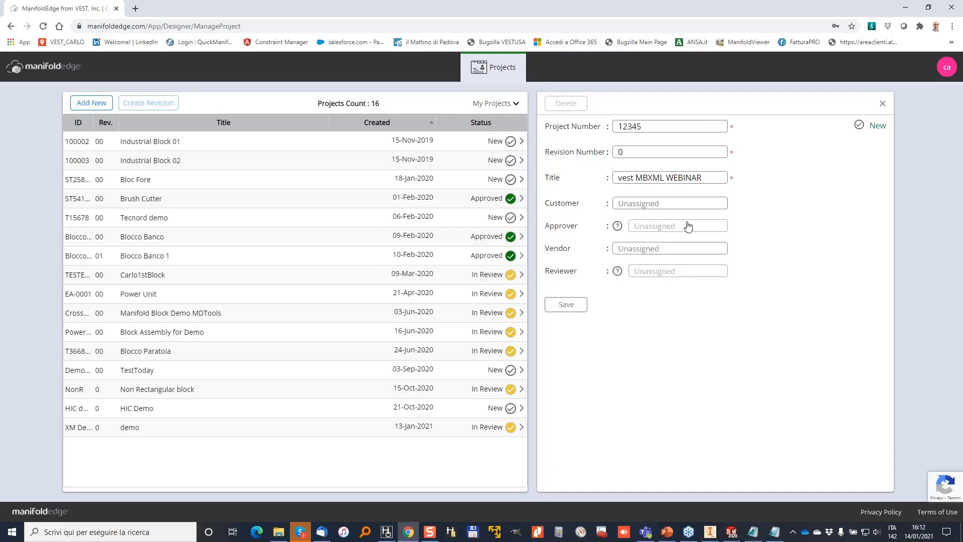
{"action": "left_click", "coordinate": [663, 249]}
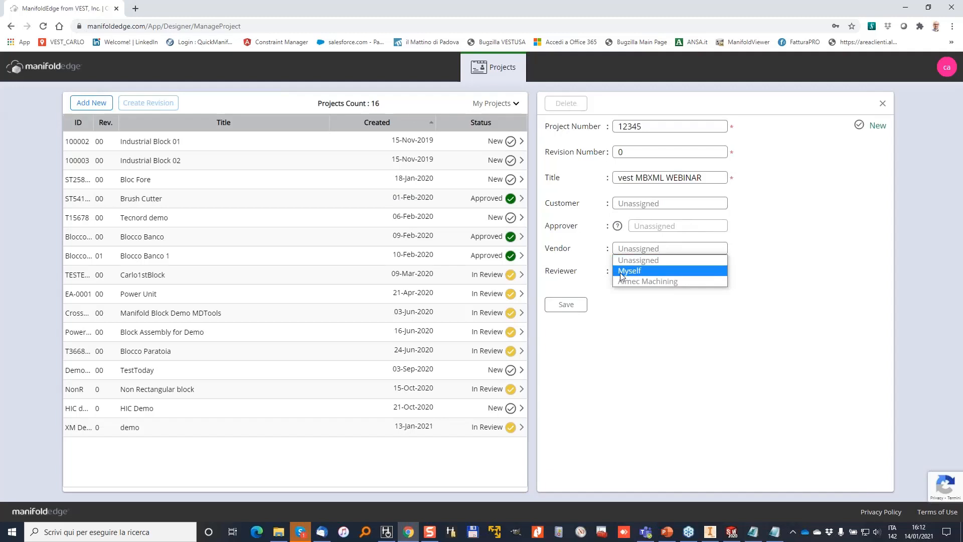
{"action": "left_click", "coordinate": [639, 266]}
{"action": "left_click", "coordinate": [695, 272]}
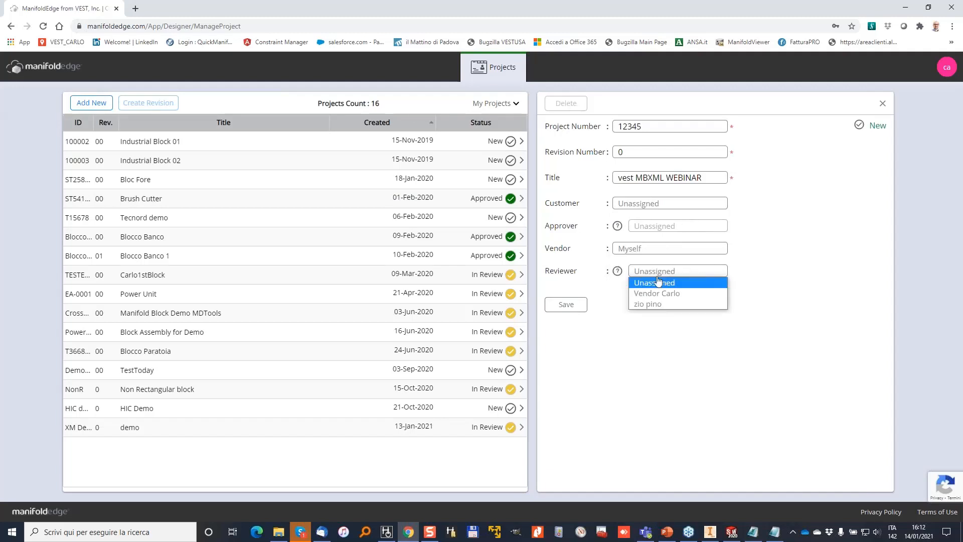
{"action": "left_click", "coordinate": [670, 294]}
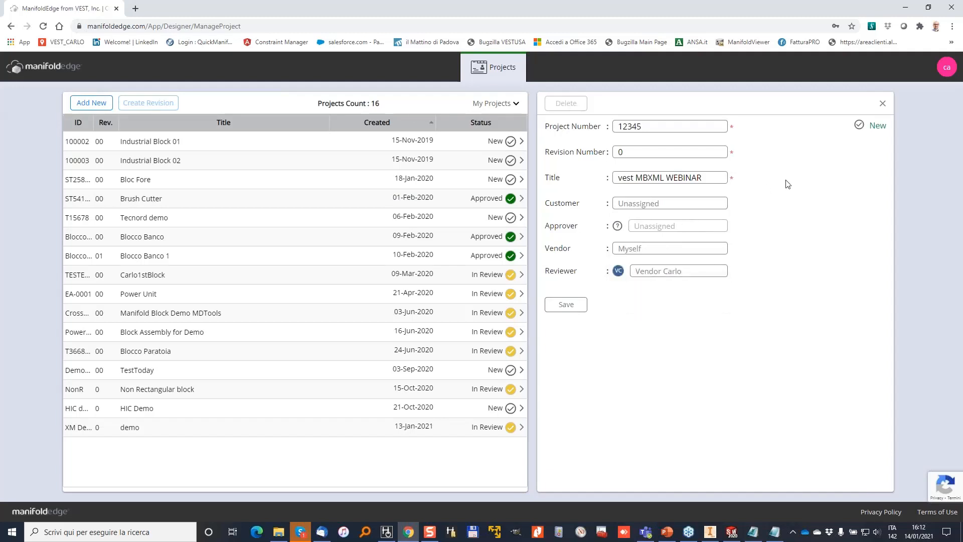
{"action": "left_click", "coordinate": [574, 306]}
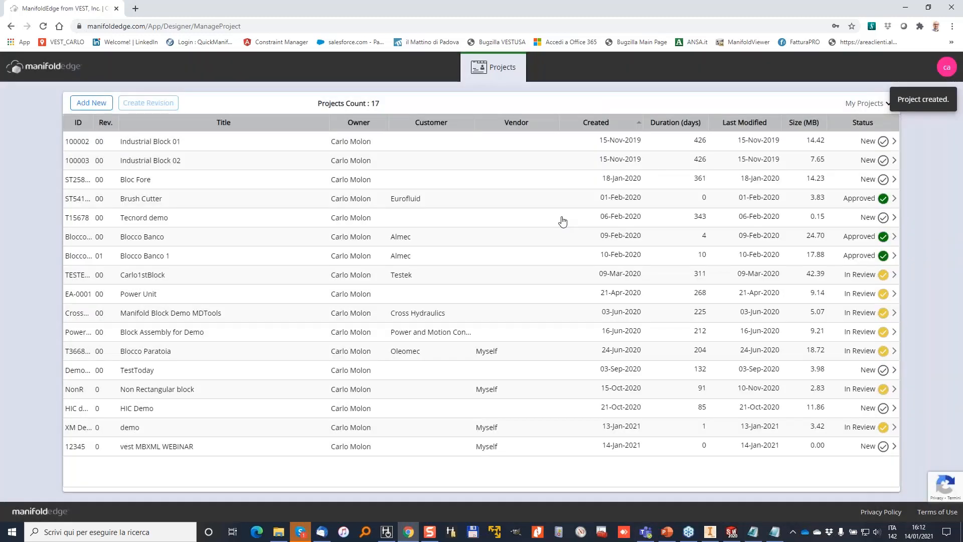
Open the vest MBXML WEBINAR project's details and upload WEBINAR_MBXML.mbxml to its files.
{"action": "left_click", "coordinate": [166, 451]}
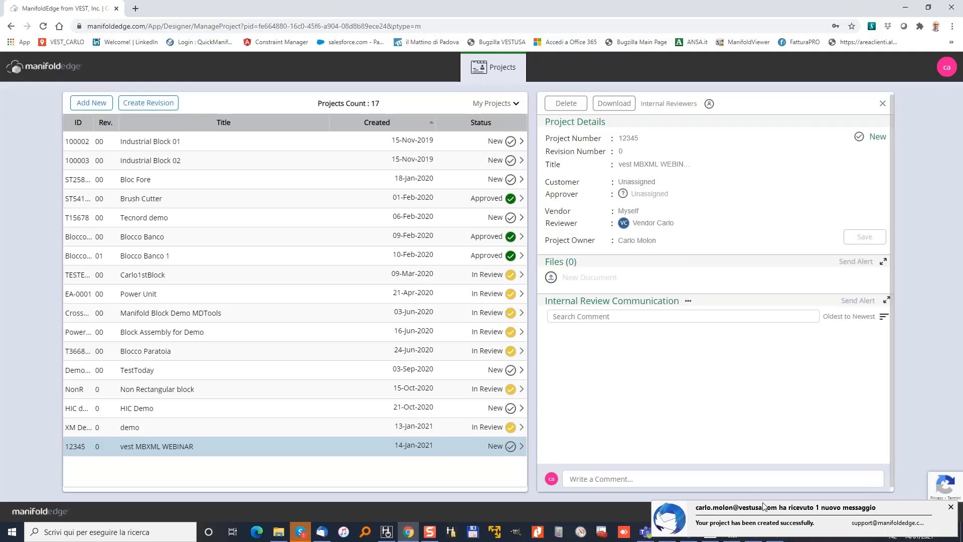
{"action": "left_click", "coordinate": [951, 507]}
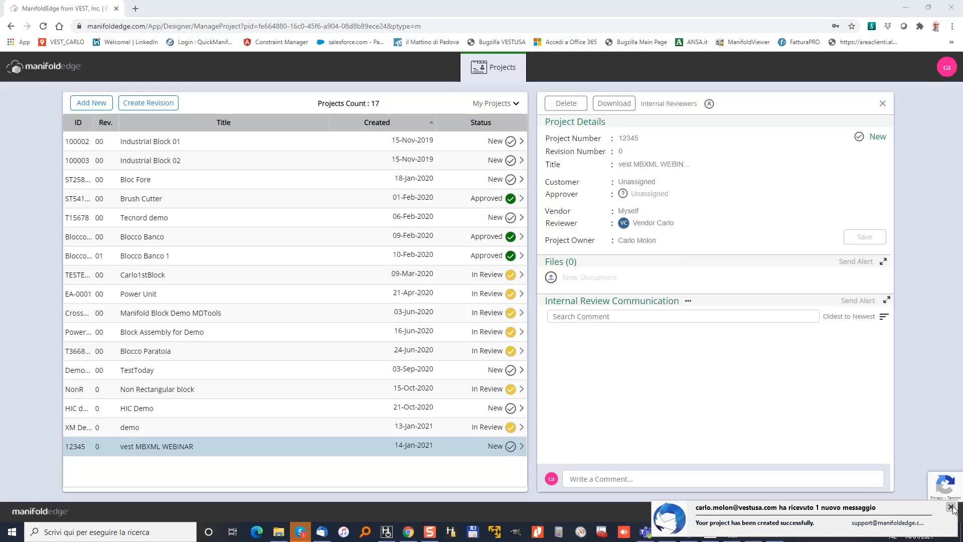
{"action": "left_click", "coordinate": [551, 277]}
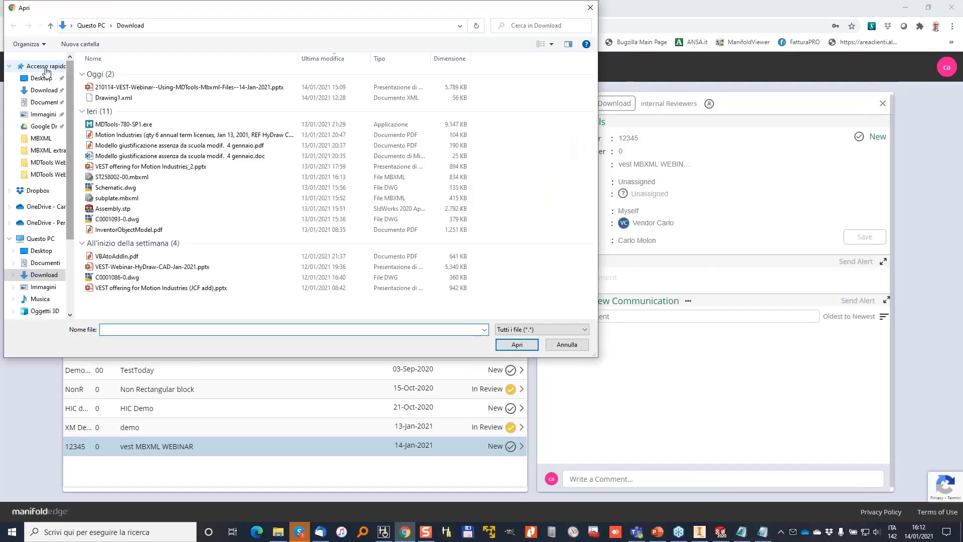
{"action": "left_click", "coordinate": [24, 68]}
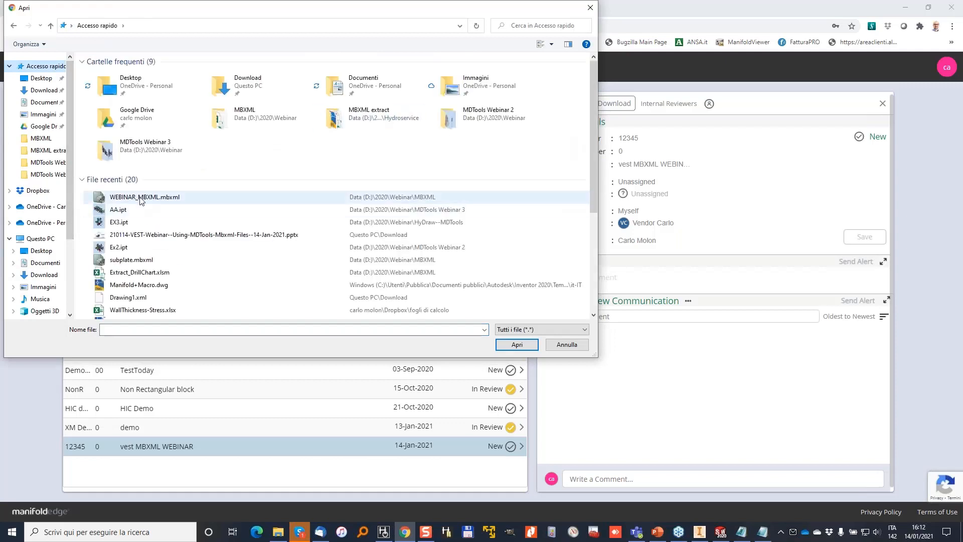
{"action": "left_click", "coordinate": [141, 199]}
{"action": "double_click", "coordinate": [141, 199]}
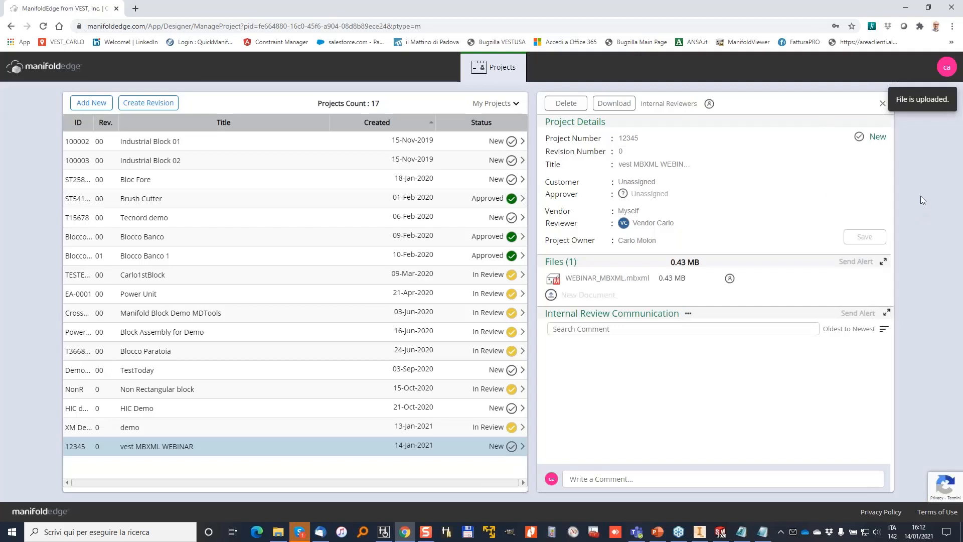
{"action": "mouse_move", "coordinate": [587, 282]}
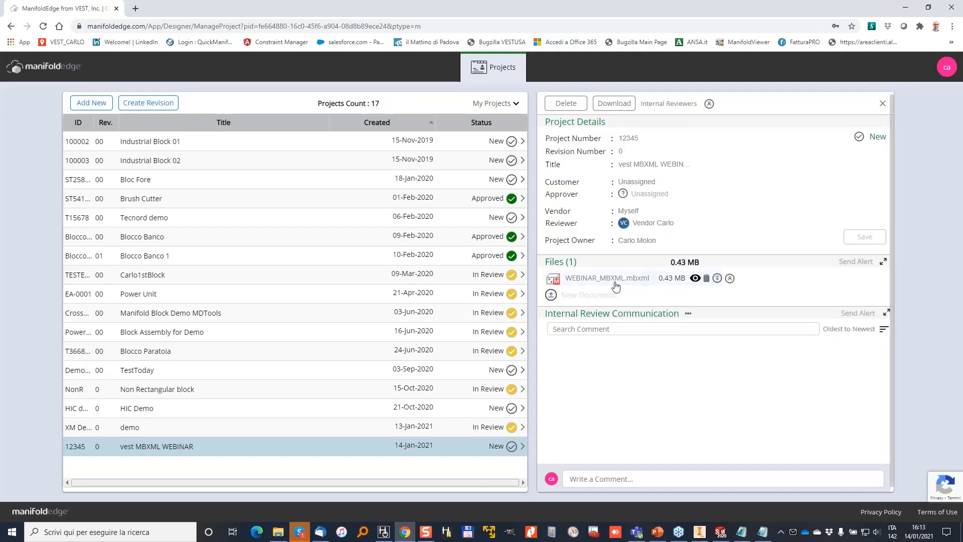
Assign the vendor's reviewer as internal reviewer of WEBINAR_MBXML.mbxml and send the alert for the project's files.
{"action": "left_click", "coordinate": [729, 279]}
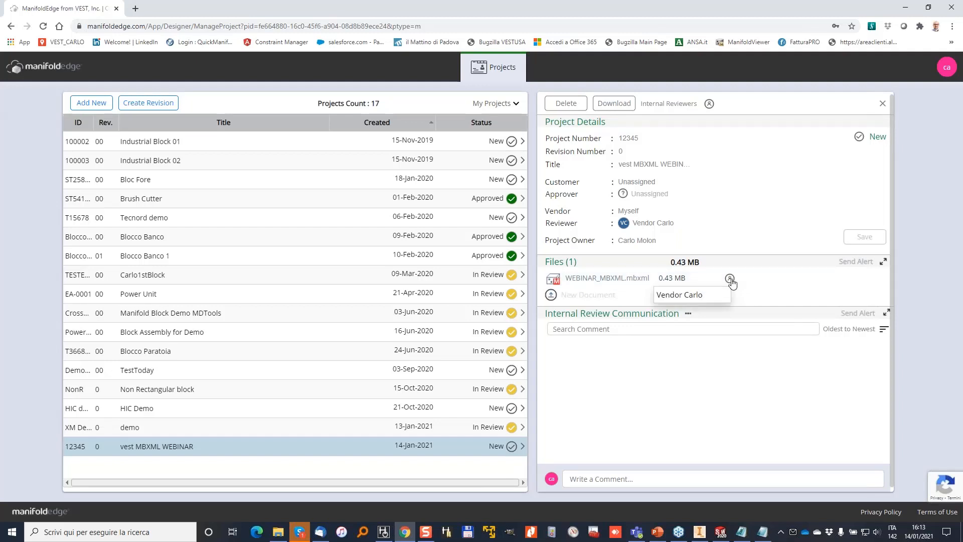
{"action": "left_click", "coordinate": [690, 297]}
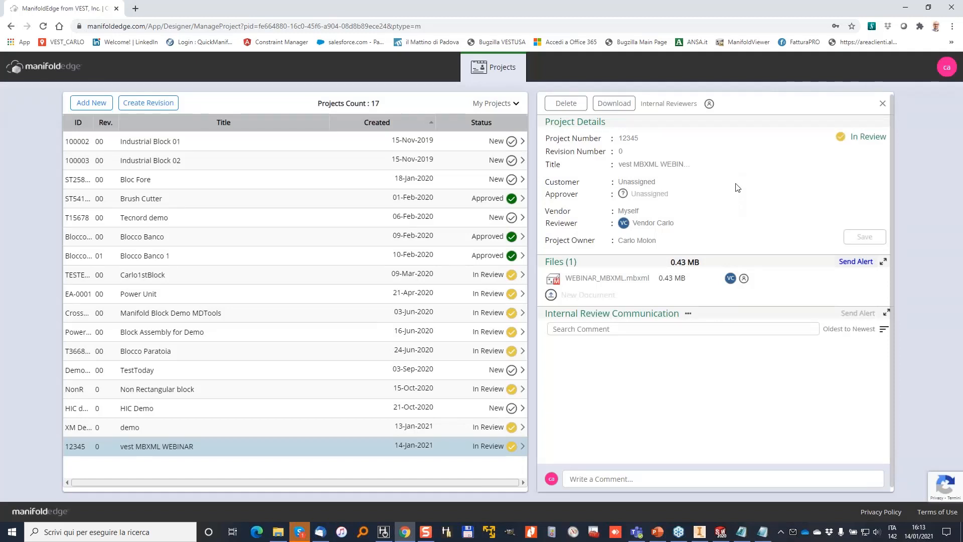
{"action": "mouse_move", "coordinate": [655, 282]}
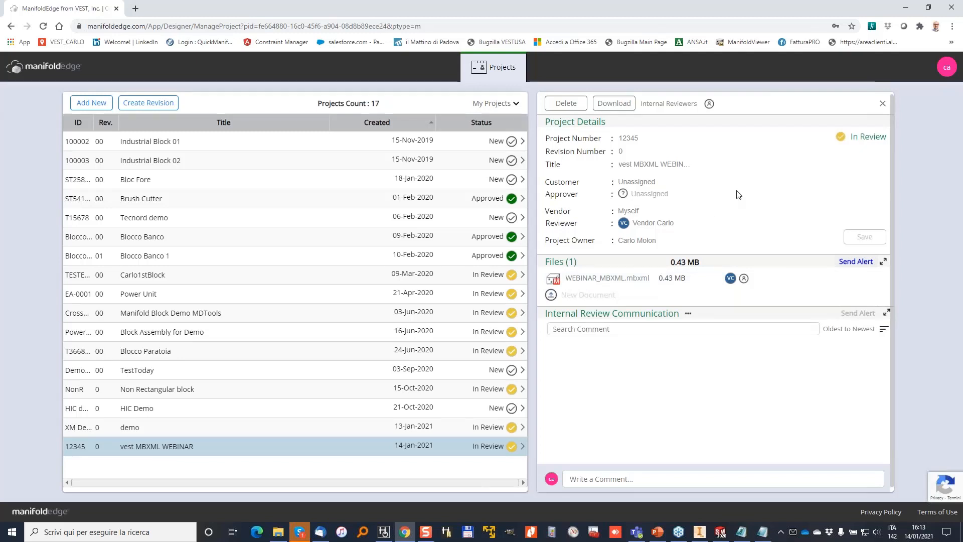
{"action": "left_click", "coordinate": [860, 262]}
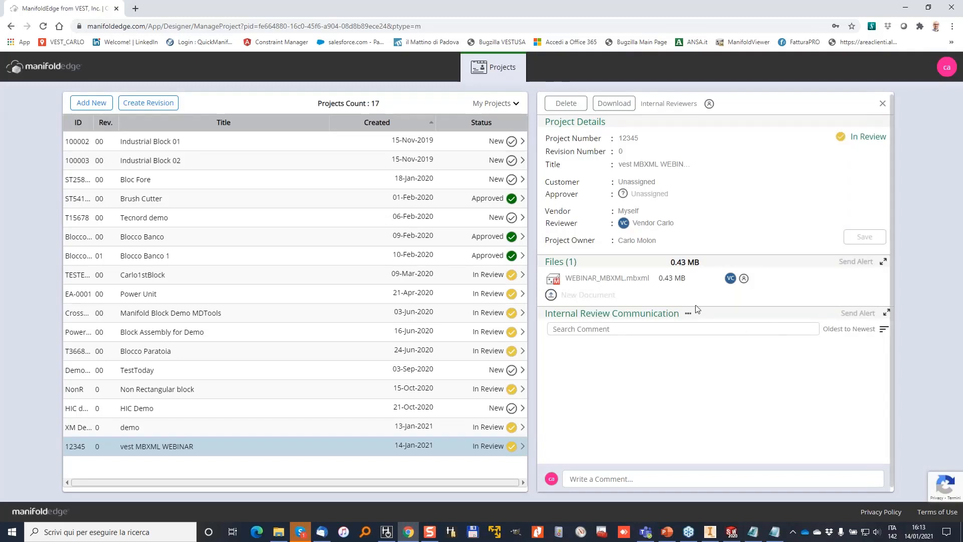
View WEBINAR_MBXML.mbxml in the online 3D viewer and examine the manifold's internal drillings from the front and above.
{"action": "mouse_move", "coordinate": [696, 279]}
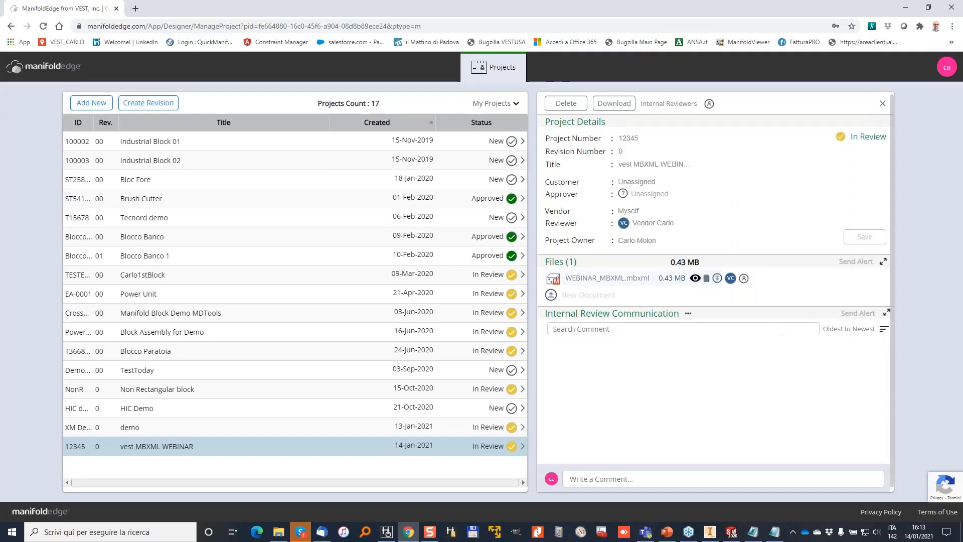
{"action": "left_click", "coordinate": [695, 279]}
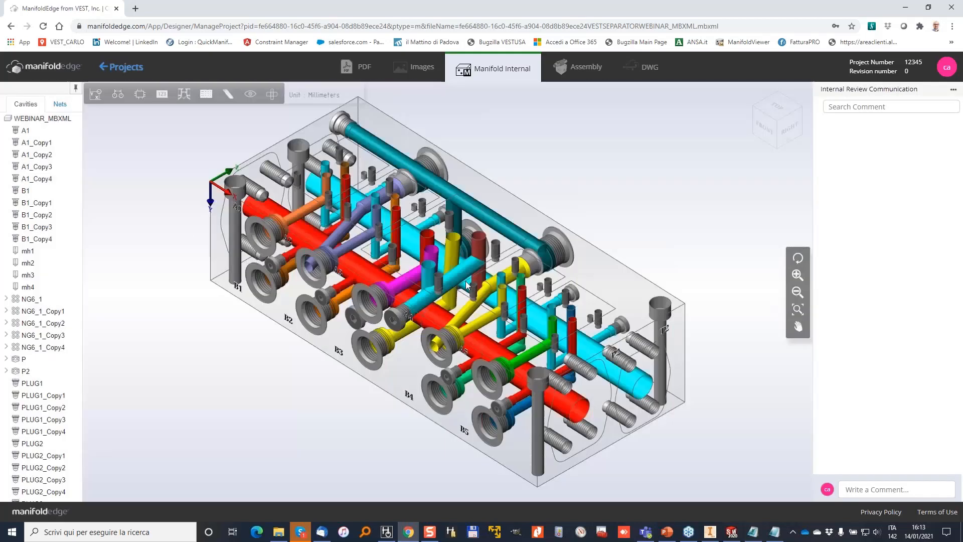
{"action": "middle_click_drag", "start_coordinate": [489, 380], "coordinate": [464, 290]}
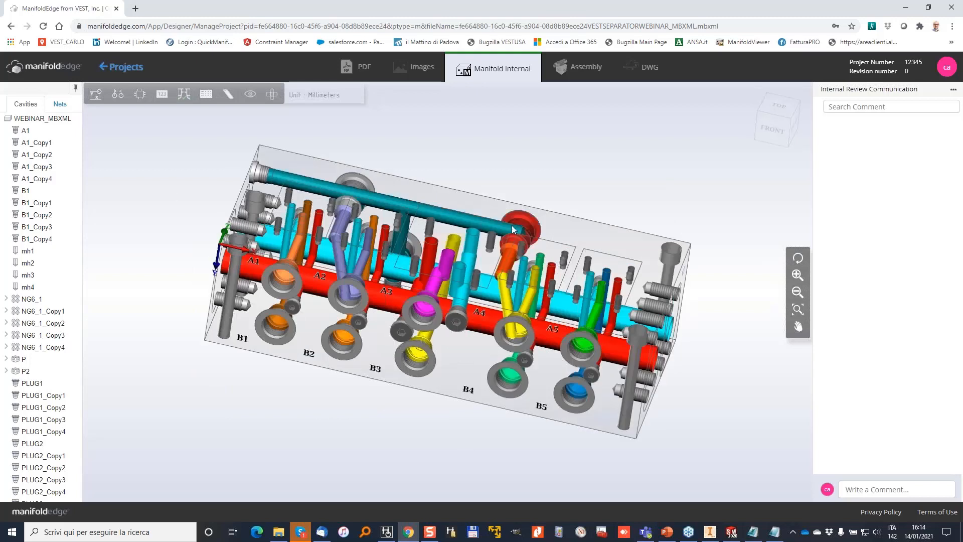
{"action": "middle_click_drag", "start_coordinate": [513, 230], "coordinate": [499, 257]}
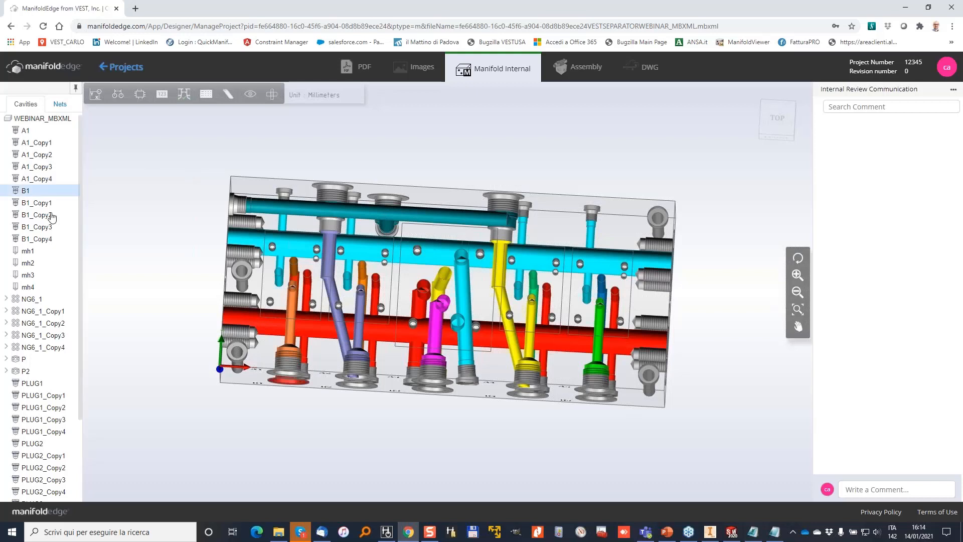
Highlight cavity B1_Copy4, then the nets NET-5, NET-3 and NET-1 one after another in the manifold model.
{"action": "left_click", "coordinate": [33, 240]}
{"action": "left_click", "coordinate": [60, 104]}
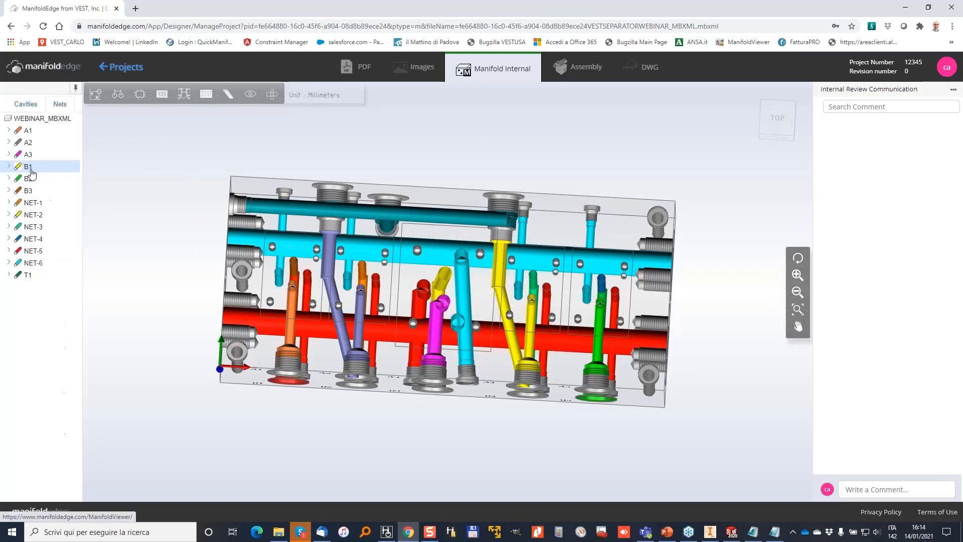
{"action": "left_click", "coordinate": [33, 250]}
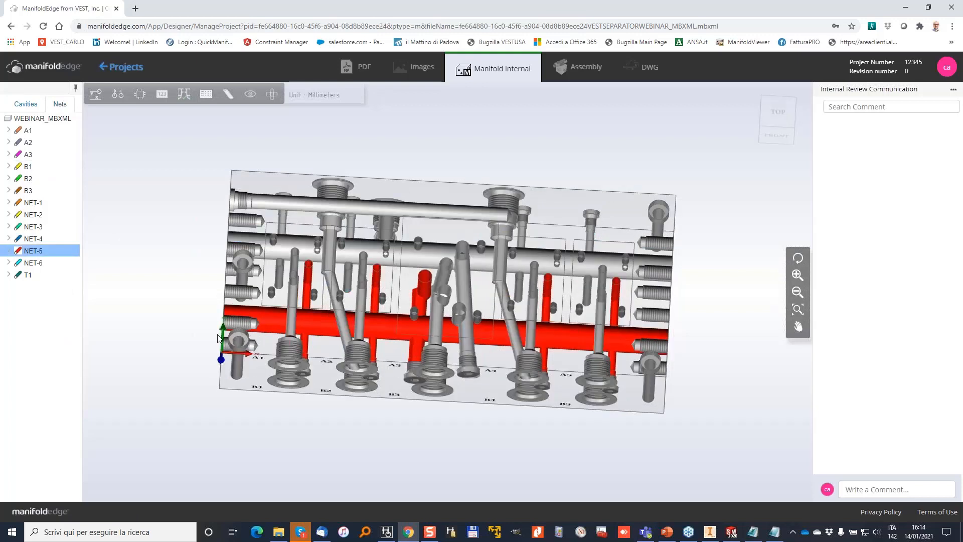
{"action": "left_click", "coordinate": [38, 230]}
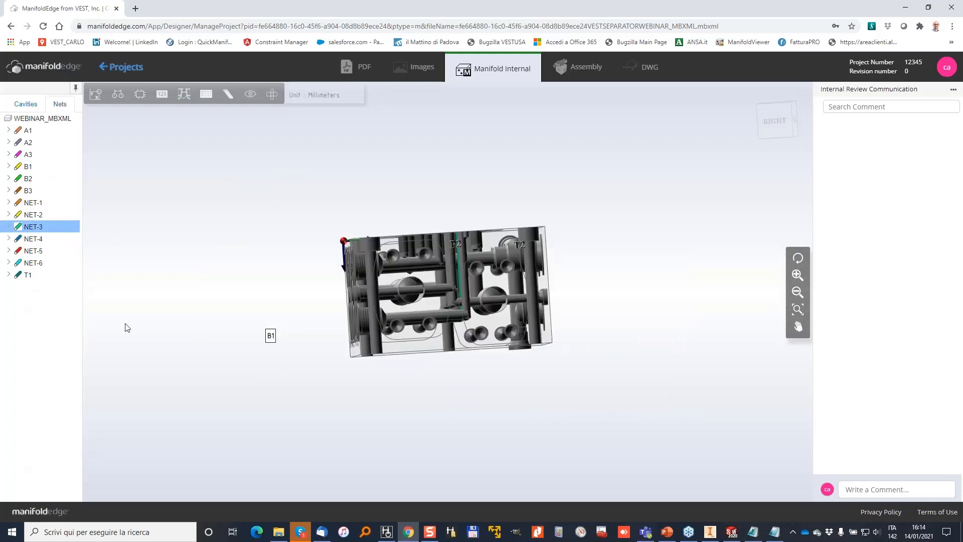
{"action": "left_click", "coordinate": [33, 204]}
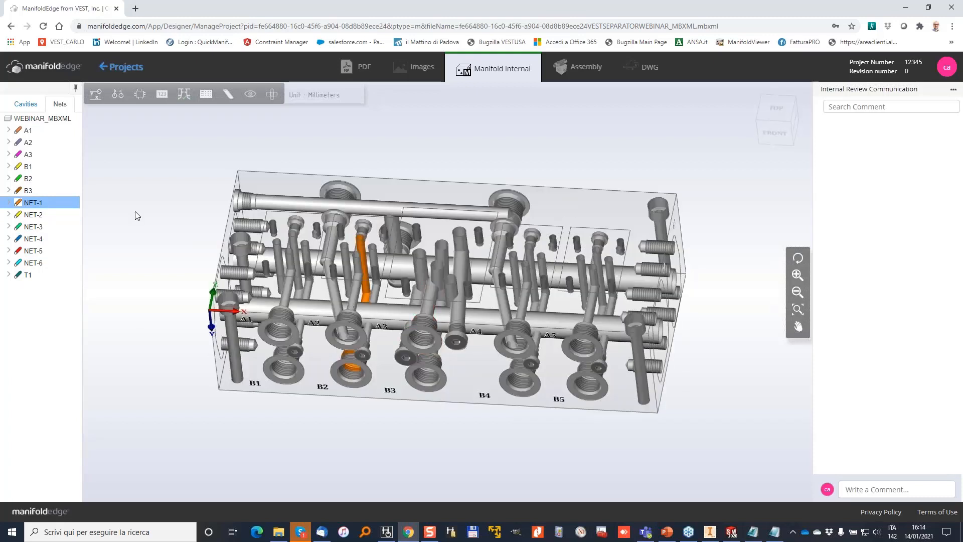
Display the face locations of ports B1 to B4 and the machining sequence of port B3.
{"action": "left_click", "coordinate": [97, 98]}
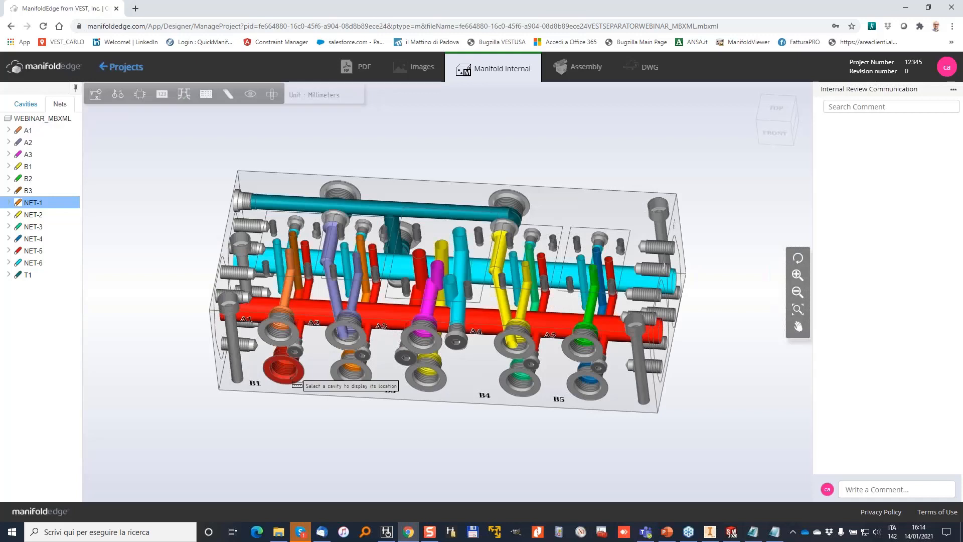
{"action": "left_click", "coordinate": [293, 379]}
{"action": "left_click", "coordinate": [364, 373]}
{"action": "left_click", "coordinate": [453, 372]}
{"action": "left_click", "coordinate": [534, 382]}
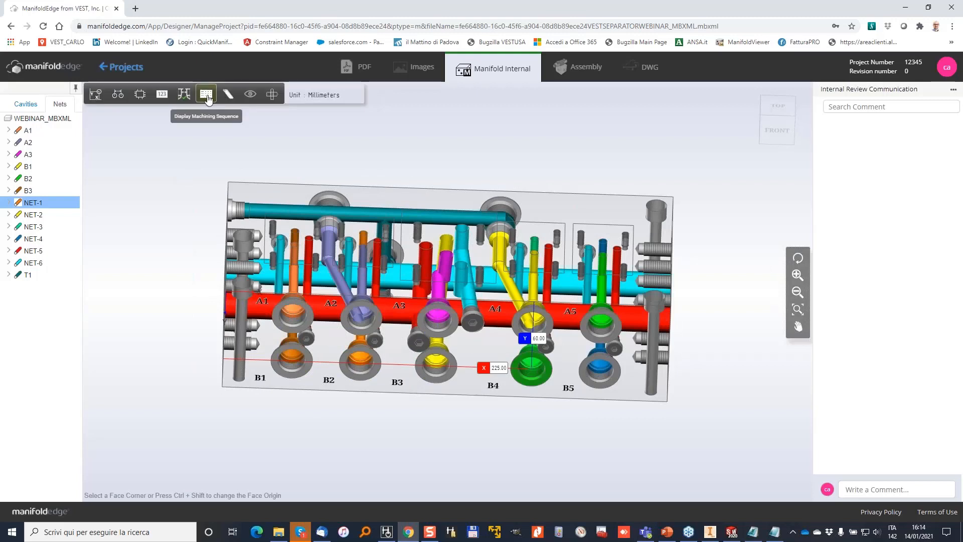
{"action": "left_click", "coordinate": [206, 95]}
{"action": "left_click", "coordinate": [436, 364]}
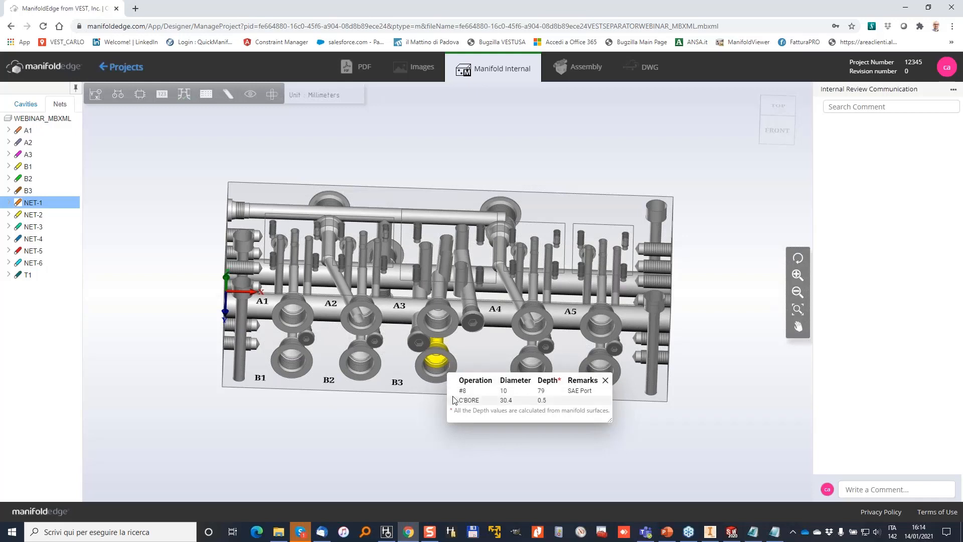
Measure the distance between port A3's cavity and the short cyan drilling beside it, and inspect it from different angles.
{"action": "left_click", "coordinate": [184, 95]}
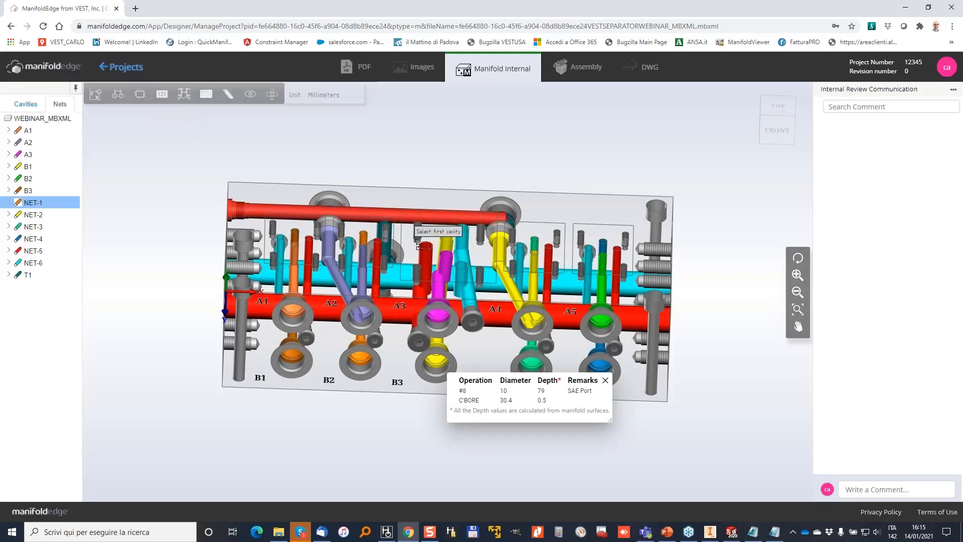
{"action": "scroll", "coordinate": [463, 273], "scroll_direction": "up", "scroll_amount": 1}
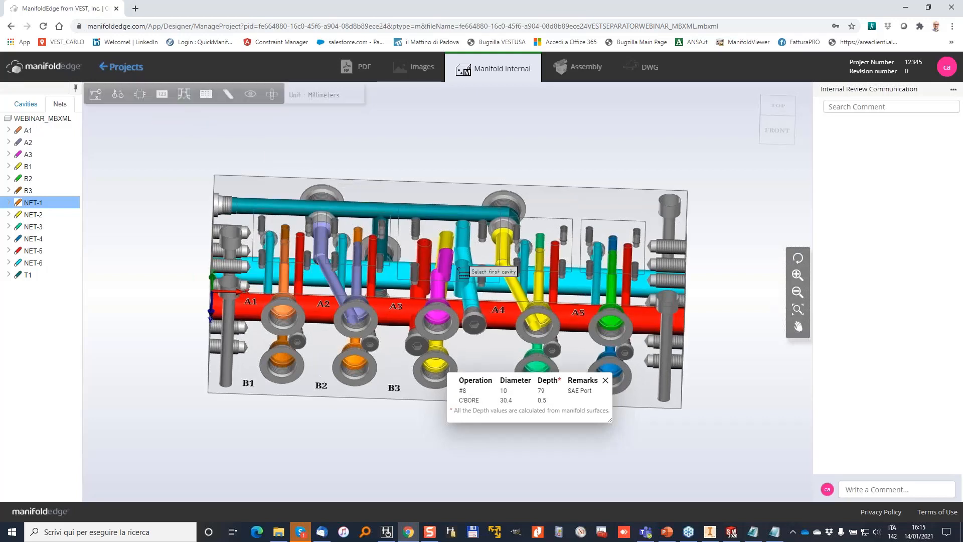
{"action": "scroll", "coordinate": [463, 273], "scroll_direction": "down", "scroll_amount": 1}
{"action": "scroll", "coordinate": [463, 273], "scroll_direction": "up", "scroll_amount": 1}
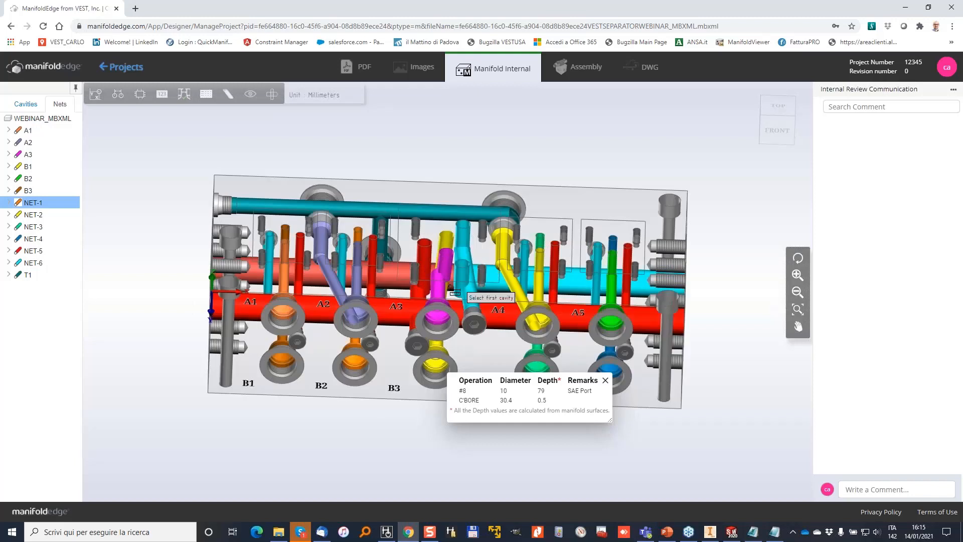
{"action": "scroll", "coordinate": [452, 290], "scroll_direction": "up", "scroll_amount": 2}
{"action": "left_click", "coordinate": [457, 283]}
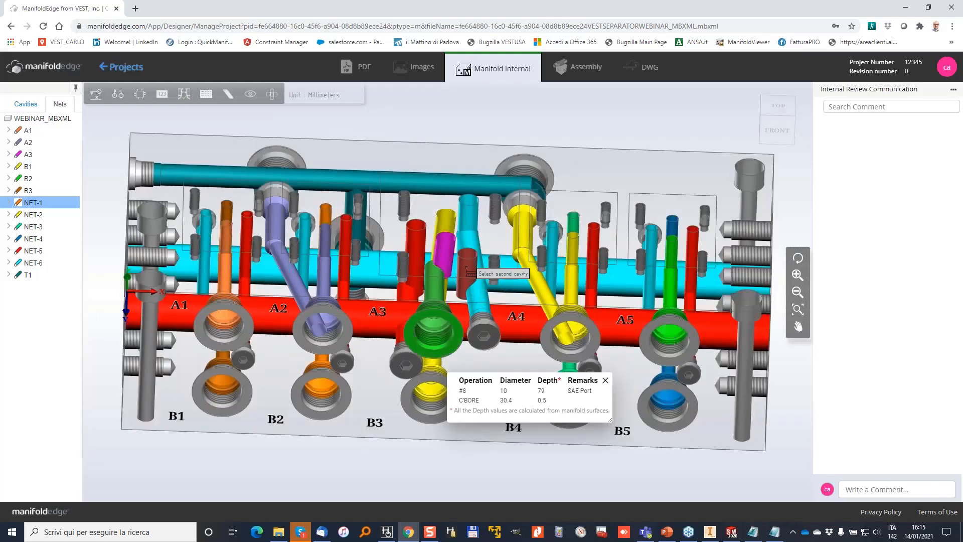
{"action": "left_click", "coordinate": [466, 269]}
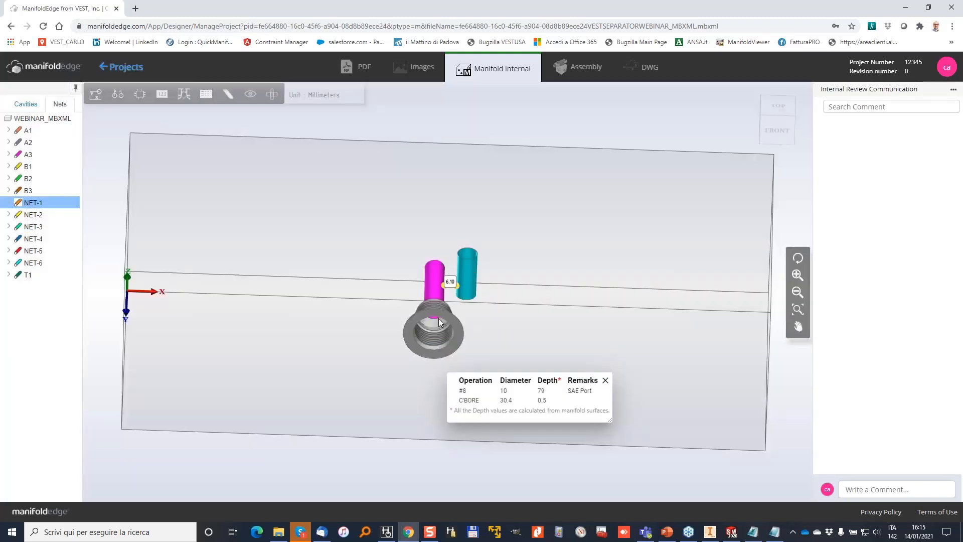
{"action": "left_click_drag", "start_coordinate": [468, 335], "coordinate": [480, 360]}
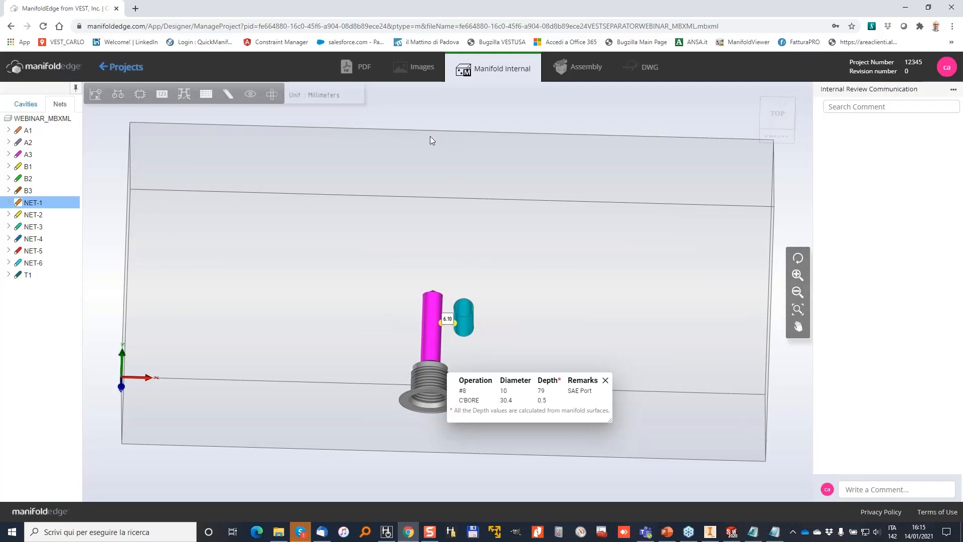
{"action": "left_click_drag", "start_coordinate": [400, 286], "coordinate": [403, 256]}
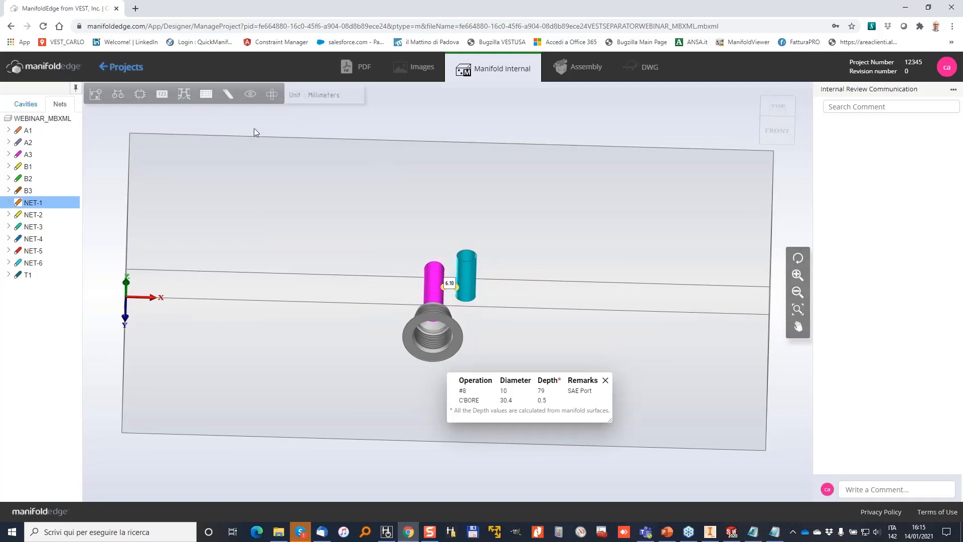
{"action": "left_click", "coordinate": [454, 263]}
{"action": "left_click_drag", "start_coordinate": [503, 212], "coordinate": [509, 207]}
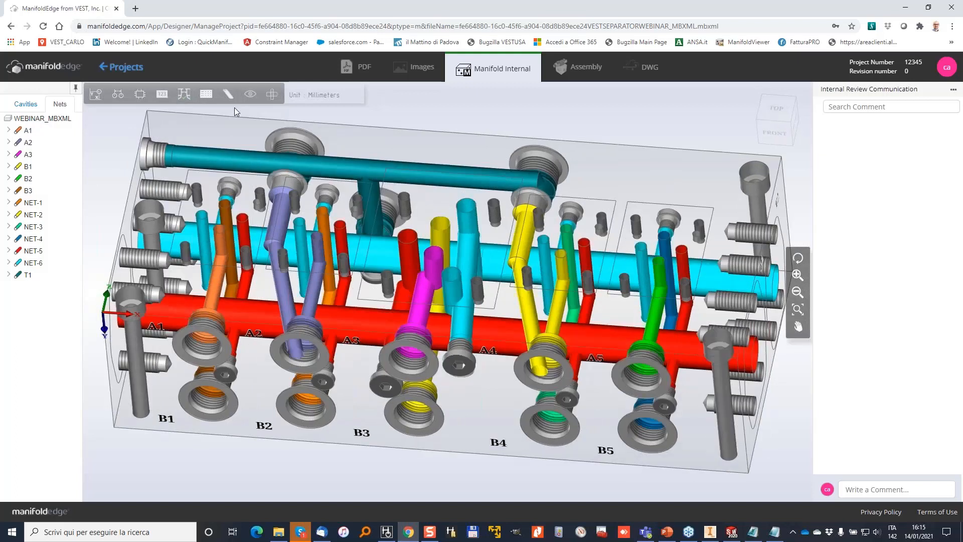
Display the angle details of the plugged cyan angled hole between ports A3 and A4, then return to the full manifold.
{"action": "left_click", "coordinate": [229, 104]}
{"action": "left_click", "coordinate": [467, 286]}
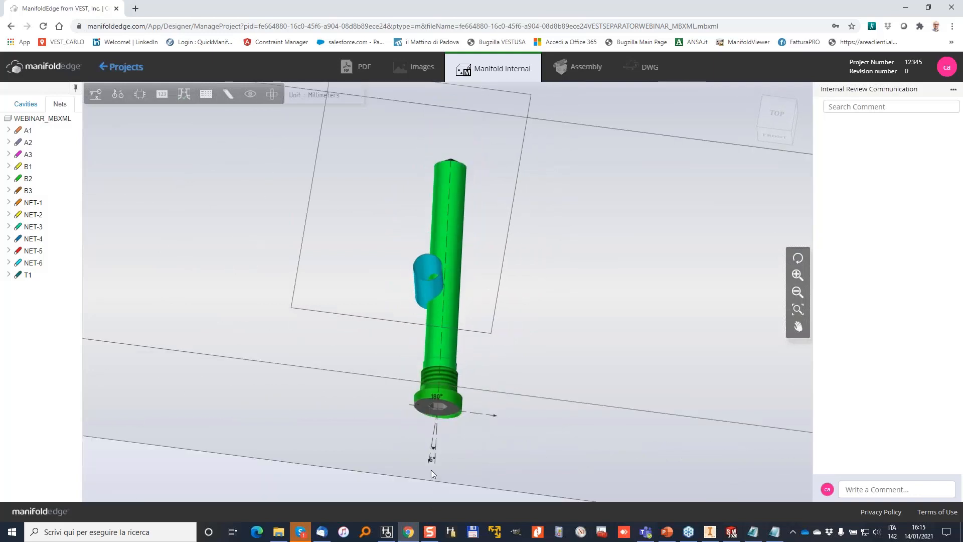
{"action": "left_click_drag", "start_coordinate": [445, 309], "coordinate": [422, 233]}
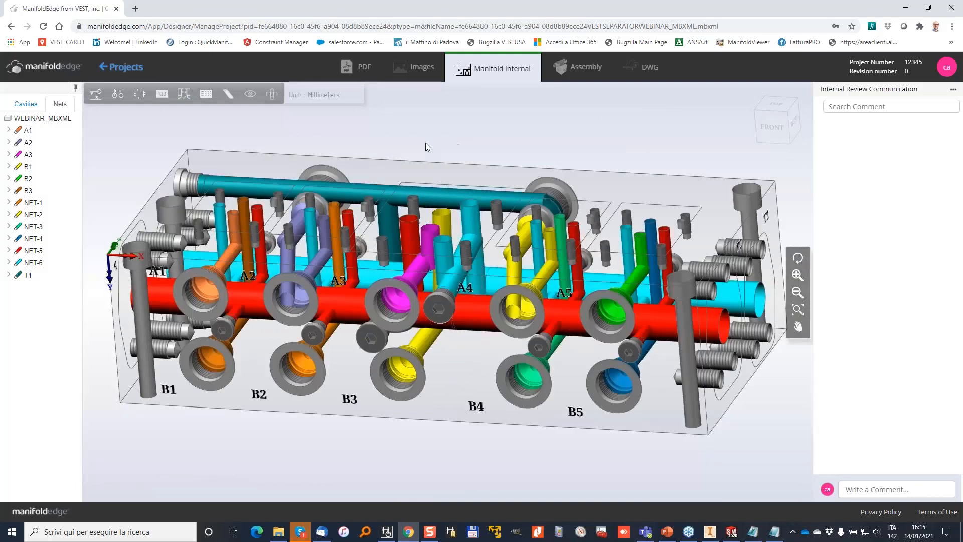
{"action": "double_click", "coordinate": [425, 143]}
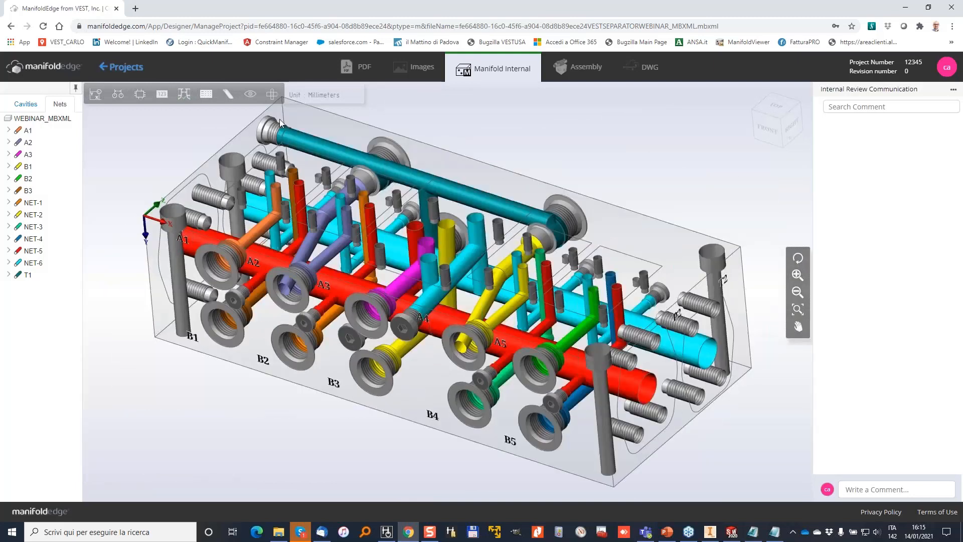
Display the intersection details of the short cyan drilling with the plugged angled hole between ports A3 and A4.
{"action": "left_click", "coordinate": [272, 94]}
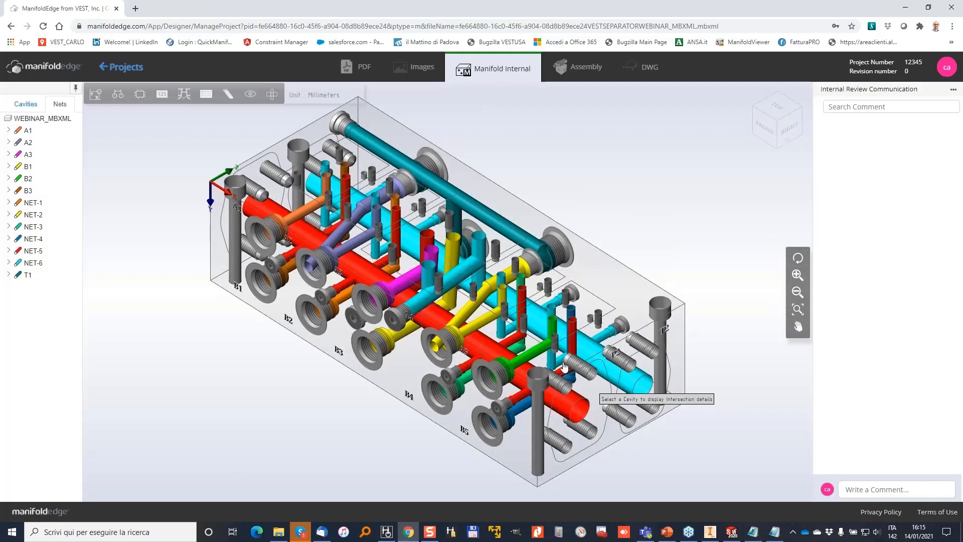
{"action": "scroll", "coordinate": [564, 369], "scroll_direction": "up", "scroll_amount": 2}
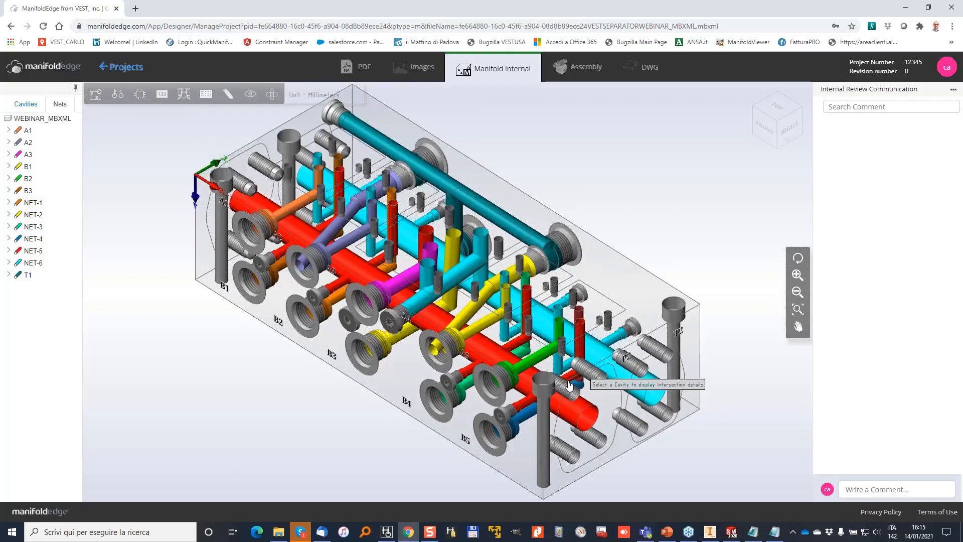
{"action": "scroll", "coordinate": [546, 299], "scroll_direction": "up", "scroll_amount": 2}
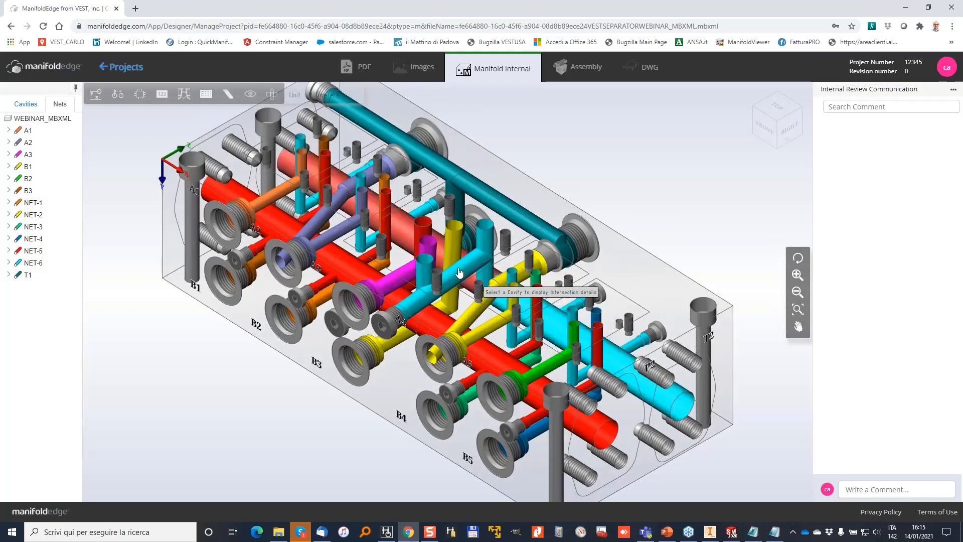
{"action": "left_click", "coordinate": [427, 271]}
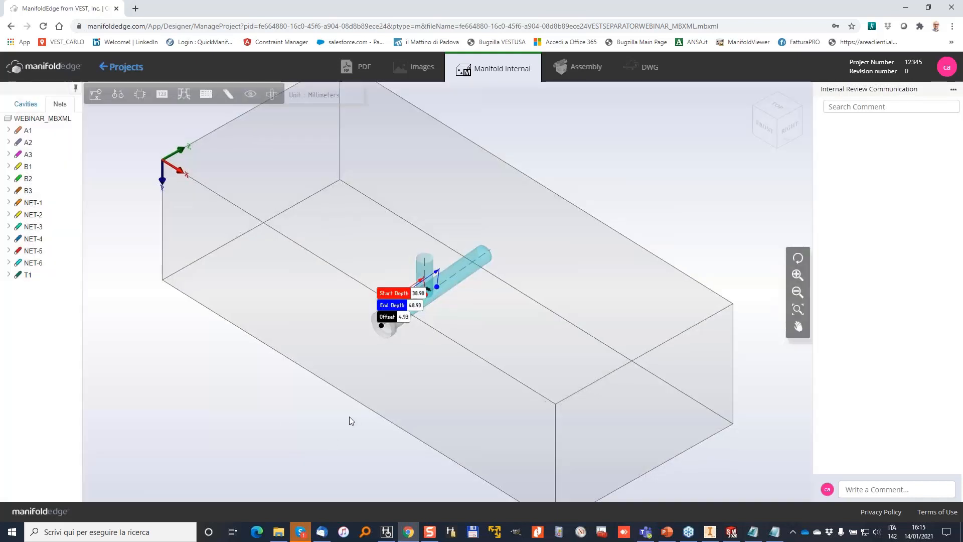
{"action": "left_click_drag", "start_coordinate": [349, 417], "coordinate": [342, 482]}
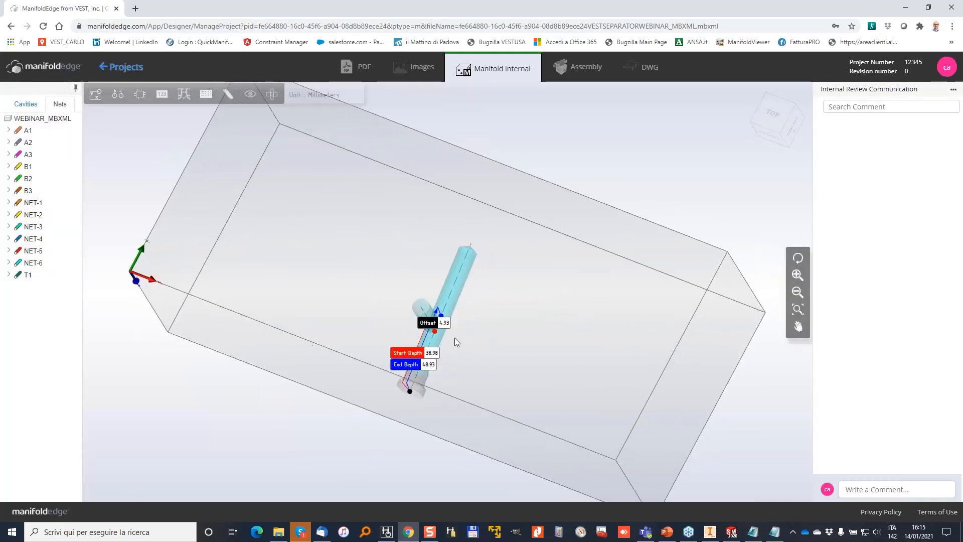
{"action": "scroll", "coordinate": [450, 333], "scroll_direction": "up", "scroll_amount": 5}
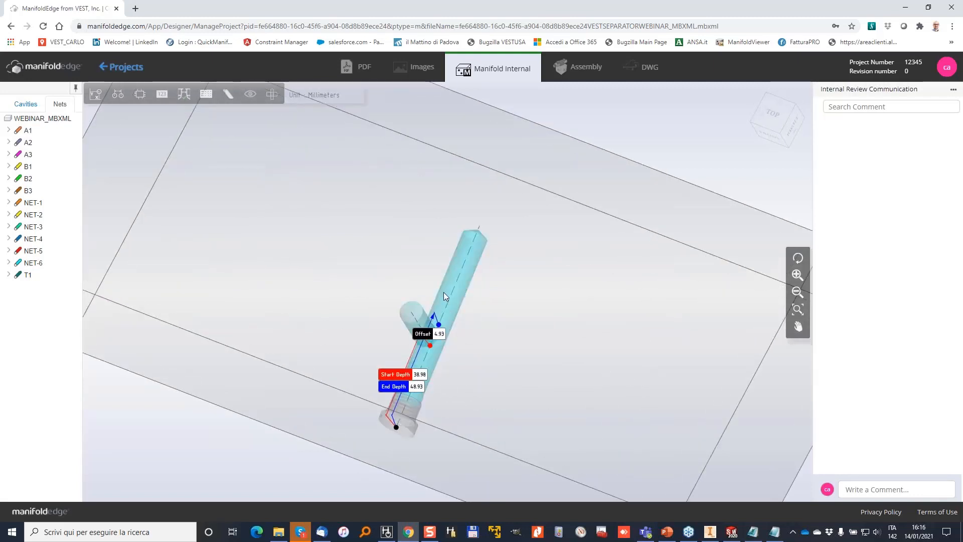
{"action": "left_click_drag", "start_coordinate": [444, 407], "coordinate": [245, 116]}
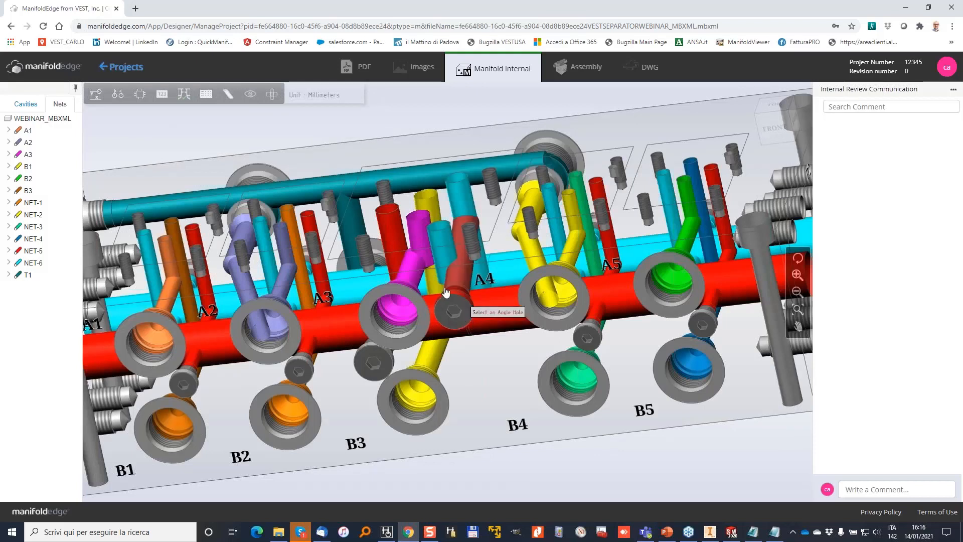
Hide the manifold's plugs to look into the plugged cavities, then show the plugs again.
{"action": "left_click", "coordinate": [251, 94]}
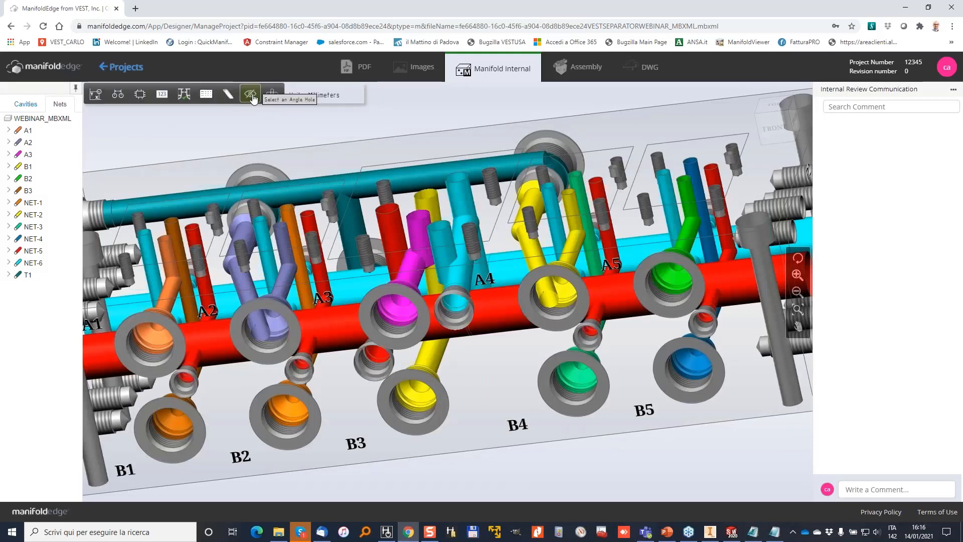
{"action": "left_click", "coordinate": [251, 96]}
{"action": "scroll", "coordinate": [480, 358], "scroll_direction": "up", "scroll_amount": 1}
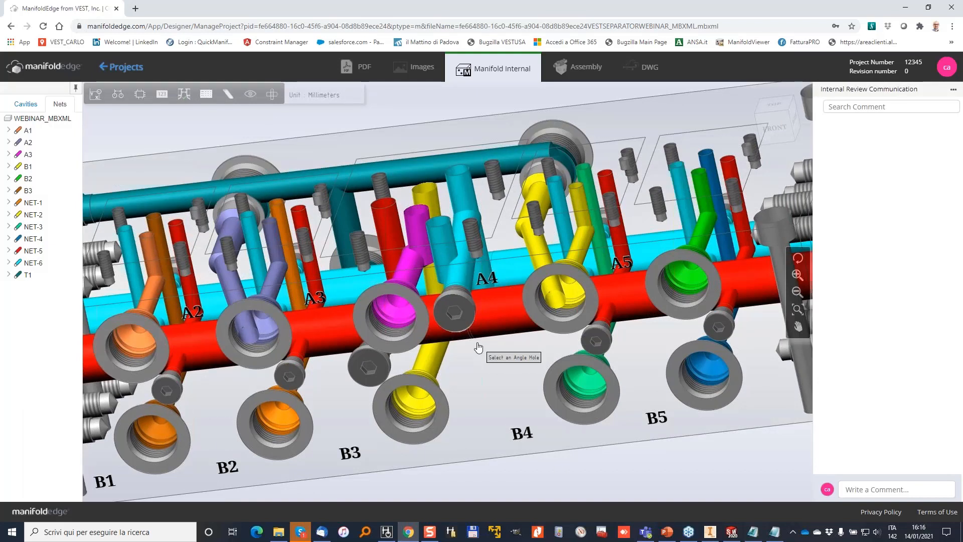
Return to a front view of the whole manifold and post the review comment "YES THIS BLOCK IS GOOD".
{"action": "scroll", "coordinate": [480, 348], "scroll_direction": "down", "scroll_amount": 3}
{"action": "left_click_drag", "start_coordinate": [578, 288], "coordinate": [437, 130]}
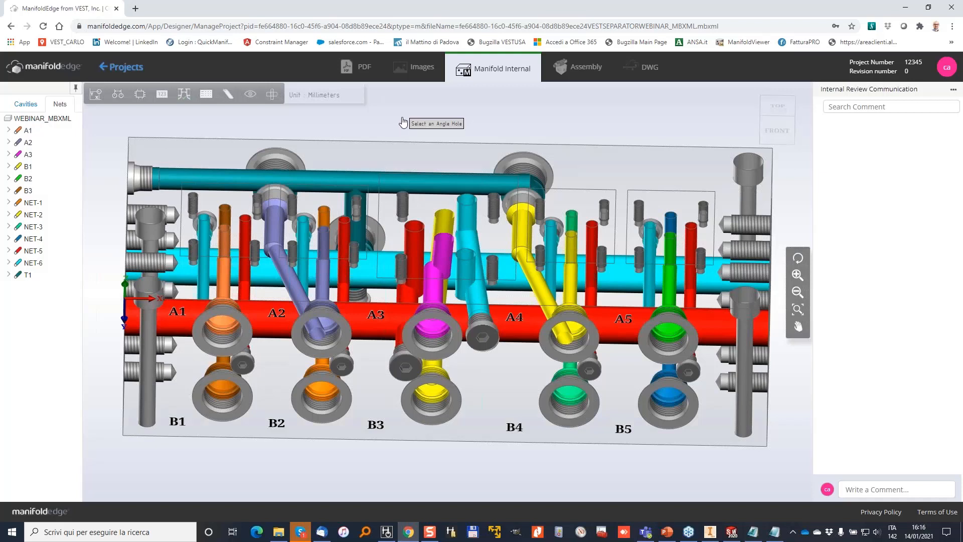
{"action": "left_click", "coordinate": [875, 494]}
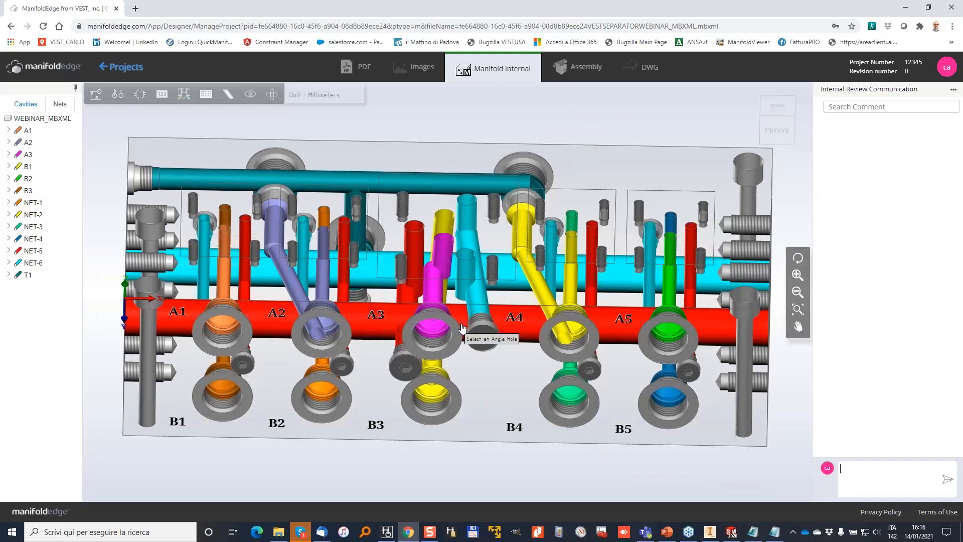
{"action": "type", "text": "YES THIS BLOCK IS GOOD"}
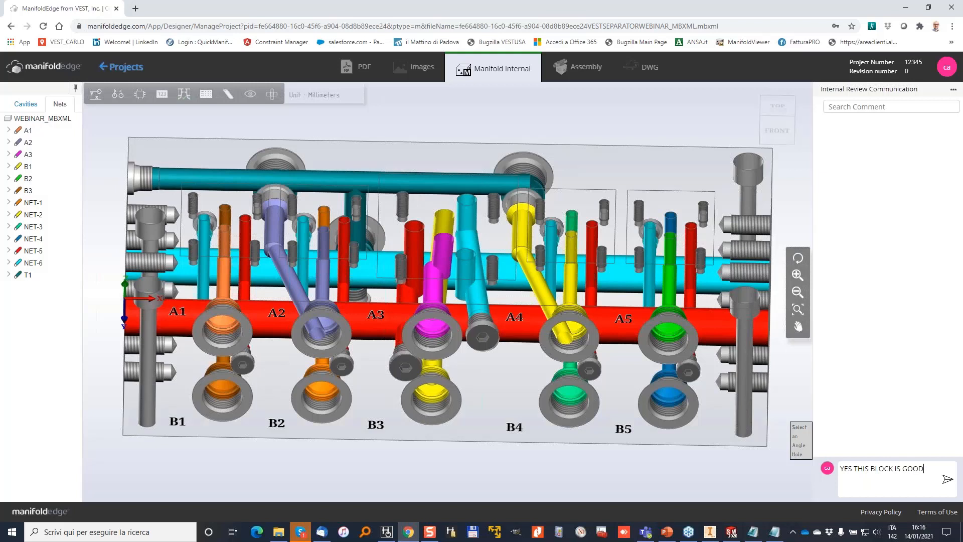
{"action": "left_click", "coordinate": [947, 479]}
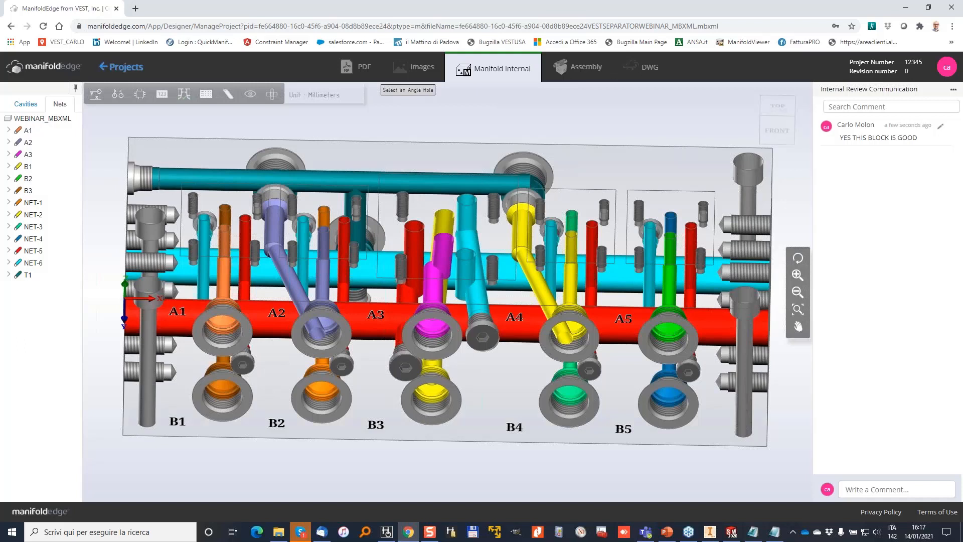
Go back to the project list without sending the pending alert, and open the Bloc Fore project's assembly file.
{"action": "left_click", "coordinate": [122, 66]}
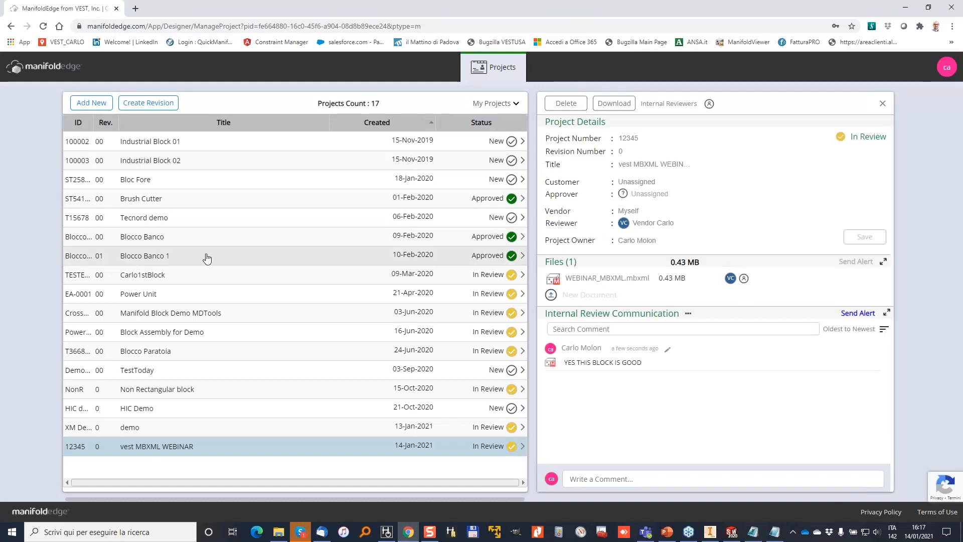
{"action": "left_click", "coordinate": [146, 181]}
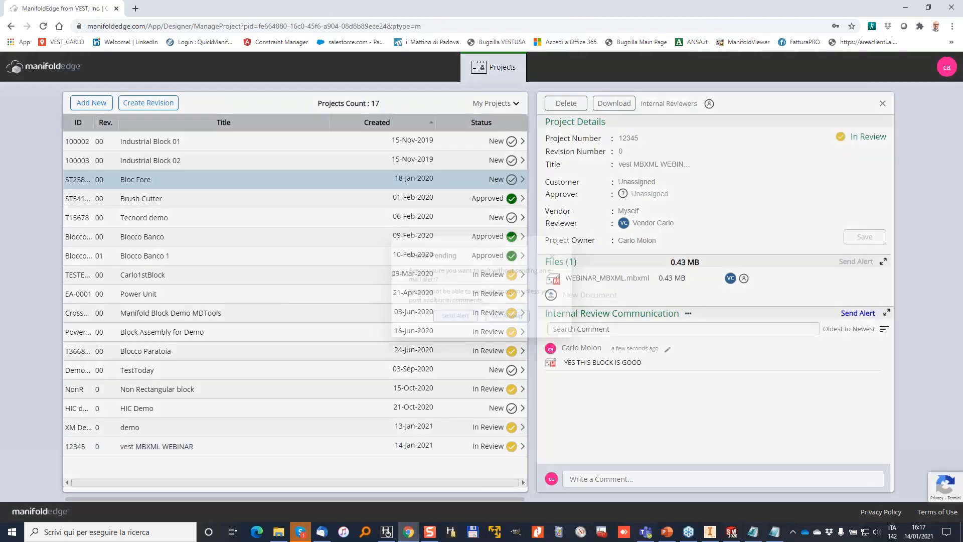
{"action": "left_click", "coordinate": [519, 324]}
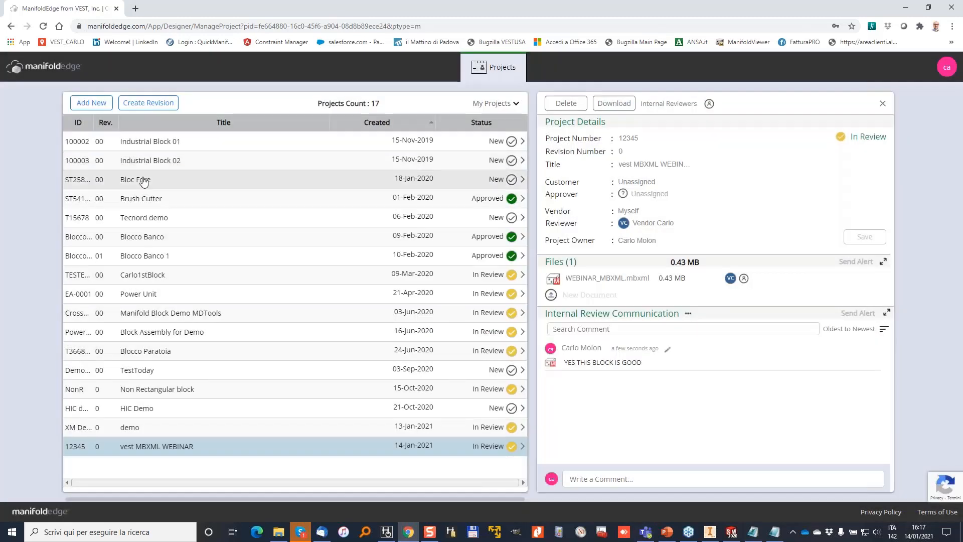
{"action": "left_click", "coordinate": [144, 181]}
{"action": "left_click", "coordinate": [698, 278]}
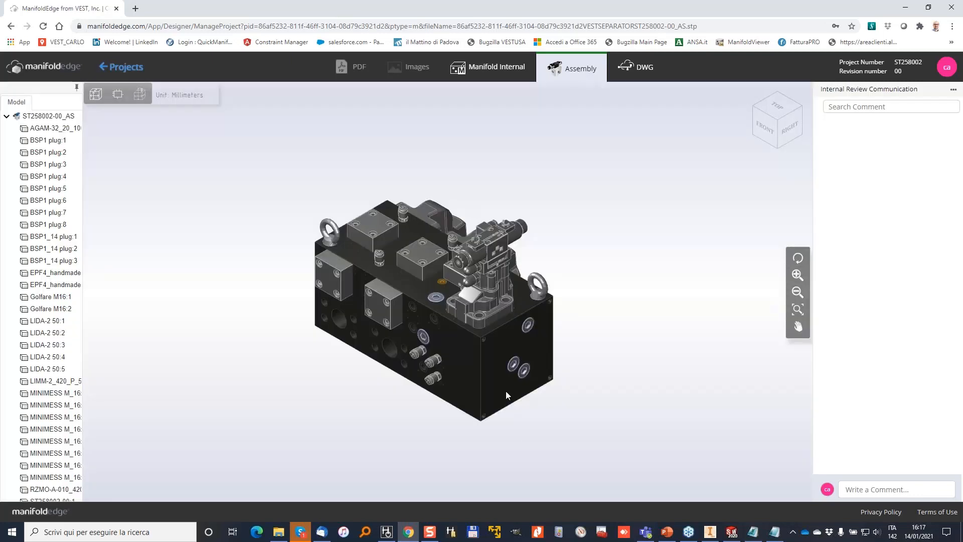
Examine the Bloc Fore assembly's valves, plugs and filters from the front and back.
{"action": "left_click_drag", "start_coordinate": [505, 390], "coordinate": [363, 419]}
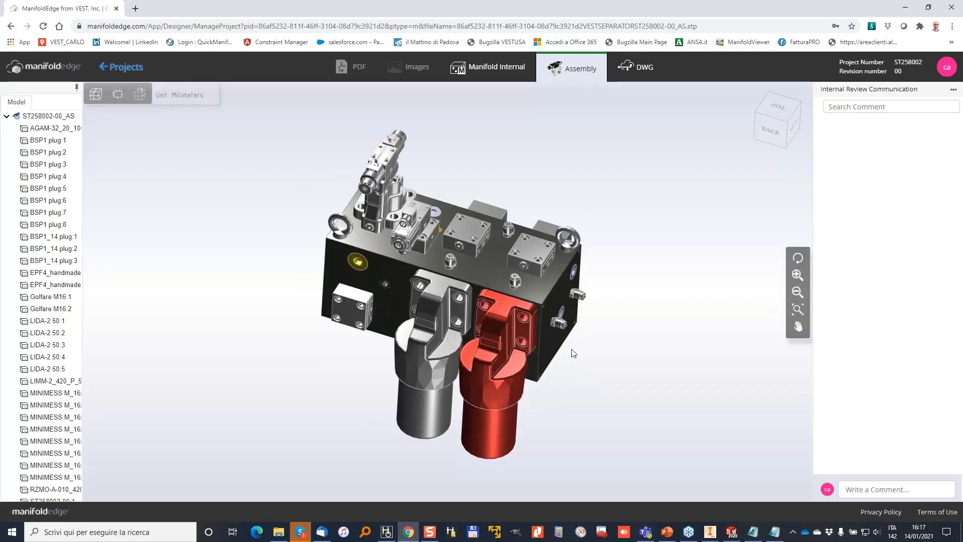
{"action": "scroll", "coordinate": [576, 354], "scroll_direction": "up", "scroll_amount": 5}
{"action": "left_click_drag", "start_coordinate": [569, 381], "coordinate": [786, 349]}
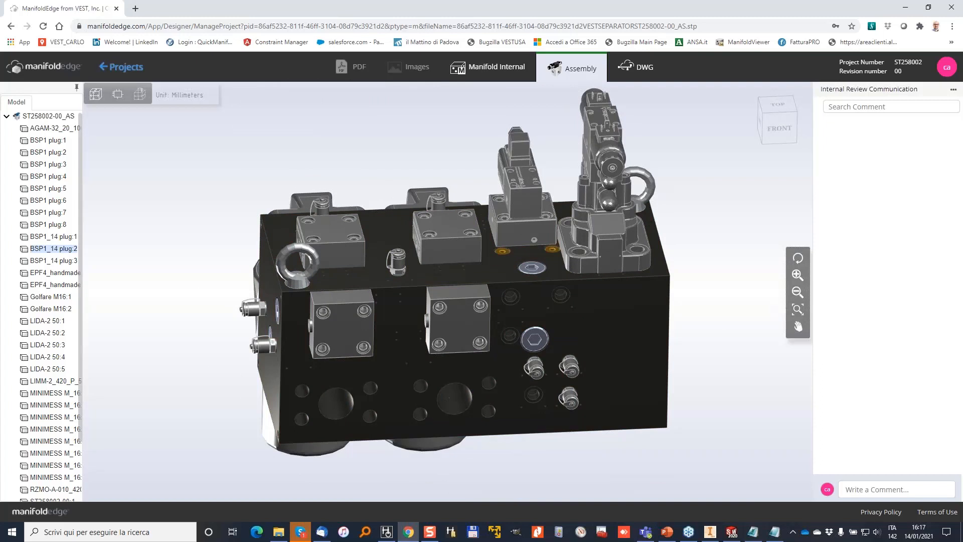
{"action": "left_click_drag", "start_coordinate": [305, 360], "coordinate": [281, 365]}
{"action": "left_click", "coordinate": [281, 366]}
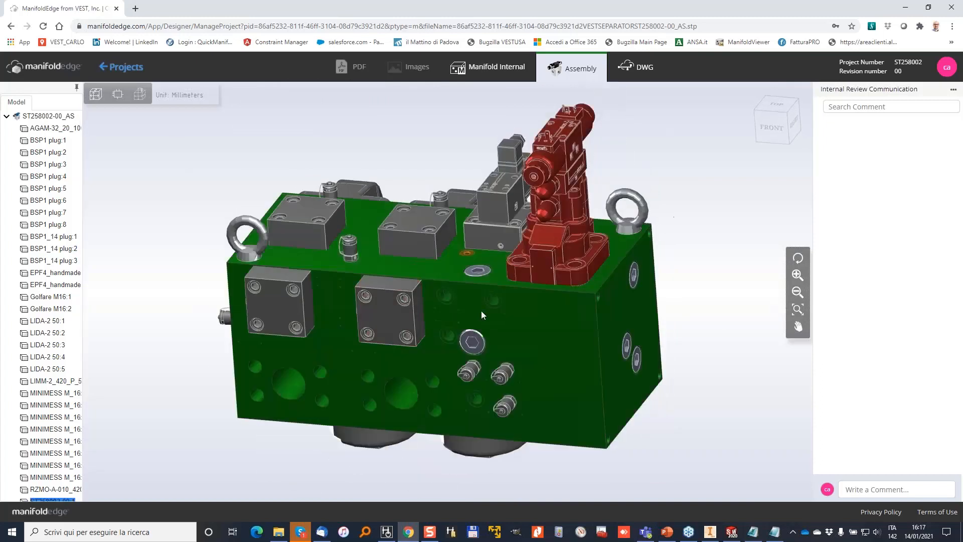
{"action": "left_click_drag", "start_coordinate": [481, 312], "coordinate": [489, 315]}
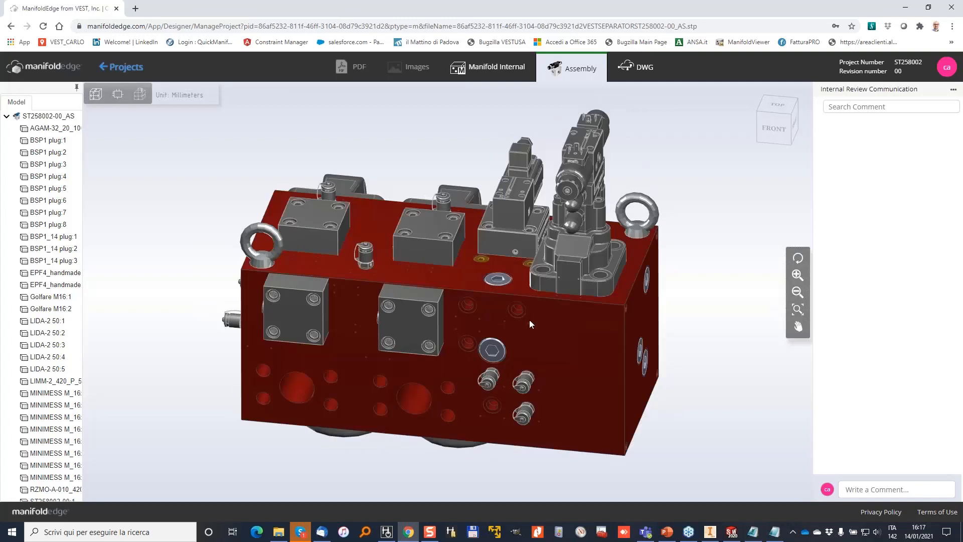
Display the block's length, width and height together with the position dimensions of its cavities.
{"action": "left_click", "coordinate": [96, 97]}
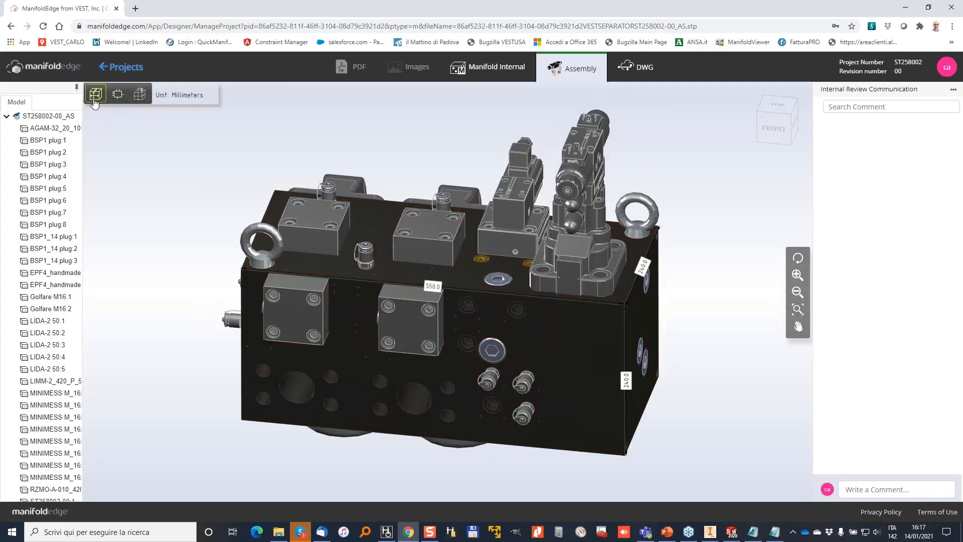
{"action": "left_click", "coordinate": [118, 97]}
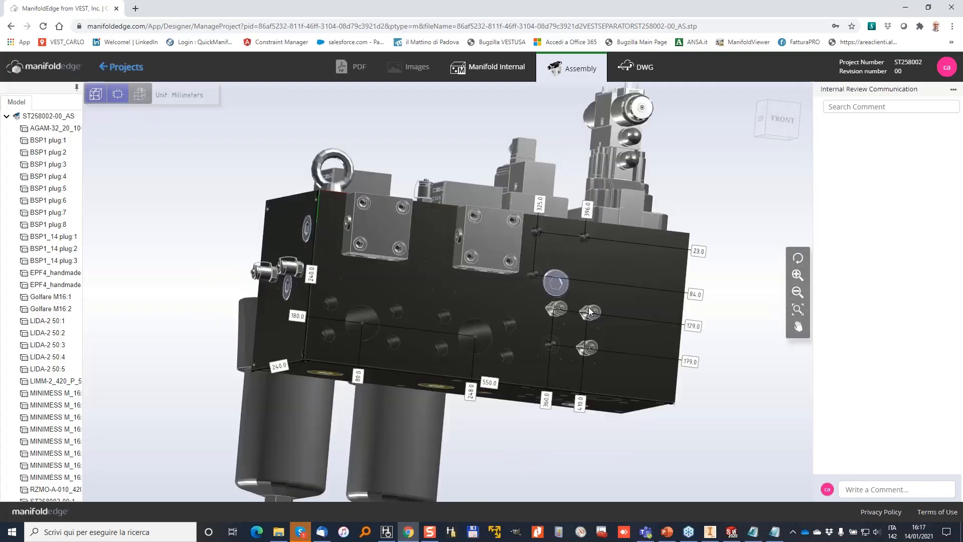
{"action": "left_click", "coordinate": [551, 329]}
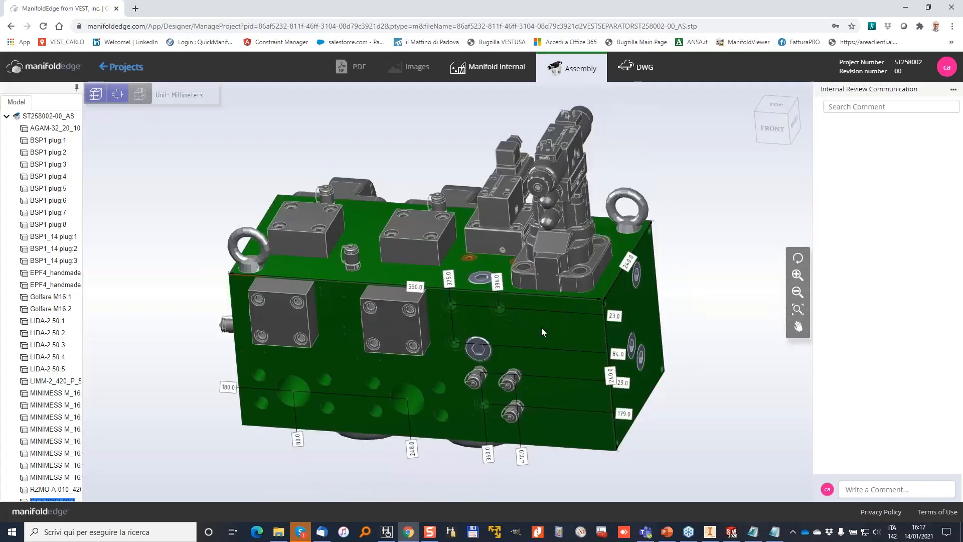
Display the assembly's overall dimensions and inspect them from the front and the filter side.
{"action": "left_click", "coordinate": [144, 97]}
{"action": "left_click_drag", "start_coordinate": [594, 335], "coordinate": [471, 344]}
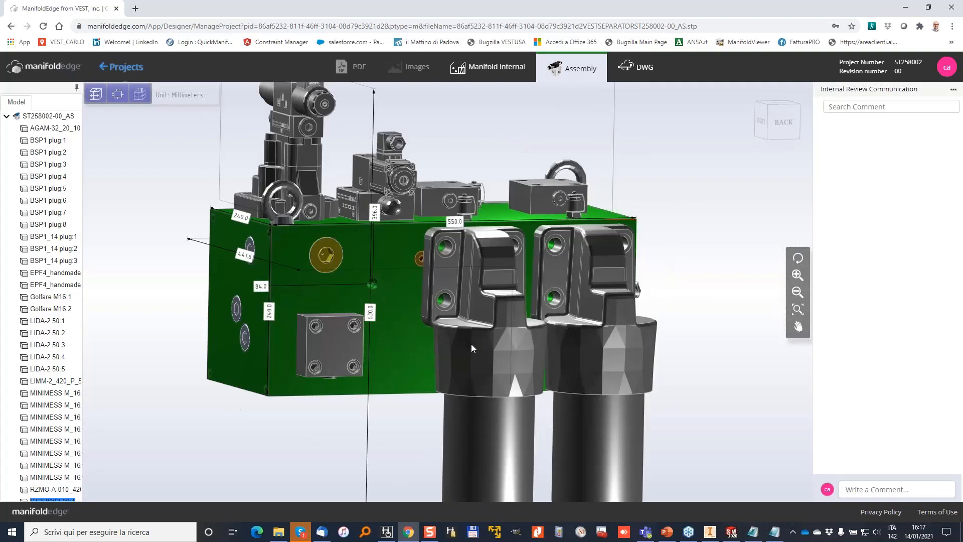
{"action": "left_click_drag", "start_coordinate": [406, 365], "coordinate": [667, 166]}
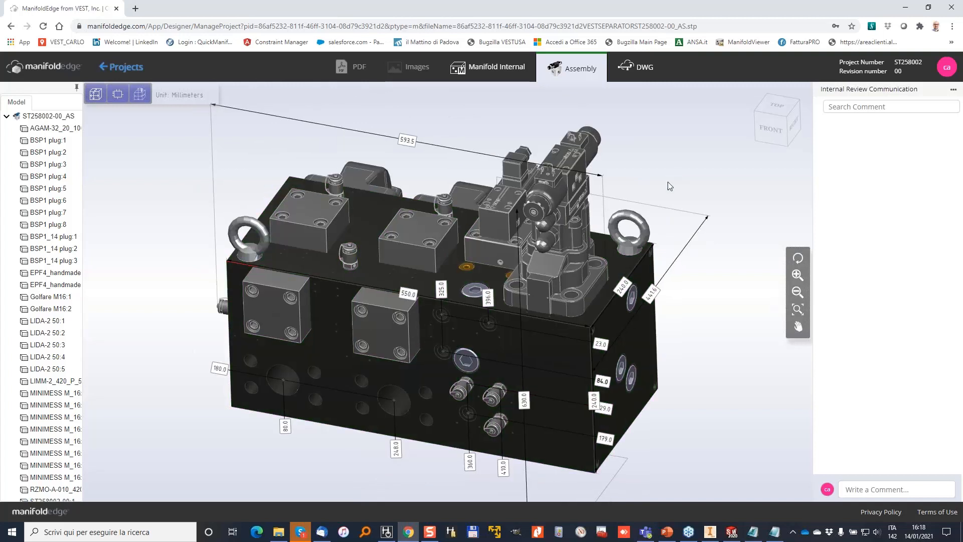
{"action": "scroll", "coordinate": [553, 374], "scroll_direction": "down", "scroll_amount": 3}
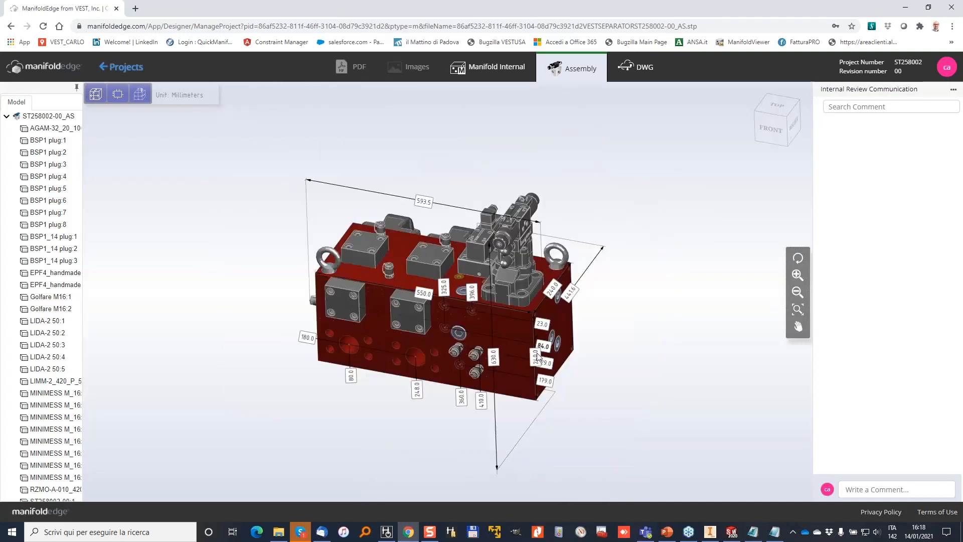
{"action": "left_click_drag", "start_coordinate": [552, 372], "coordinate": [673, 260]}
{"action": "left_click_drag", "start_coordinate": [410, 304], "coordinate": [674, 264]}
{"action": "left_click", "coordinate": [674, 264]}
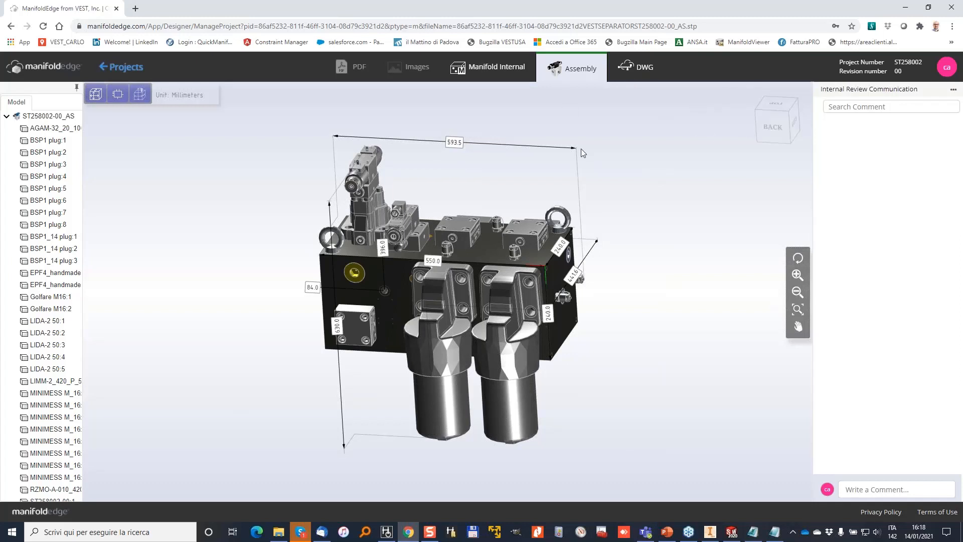
Open the Bloc Fore project's DWG hydraulic schematic and examine the whole circuit.
{"action": "left_click", "coordinate": [644, 74]}
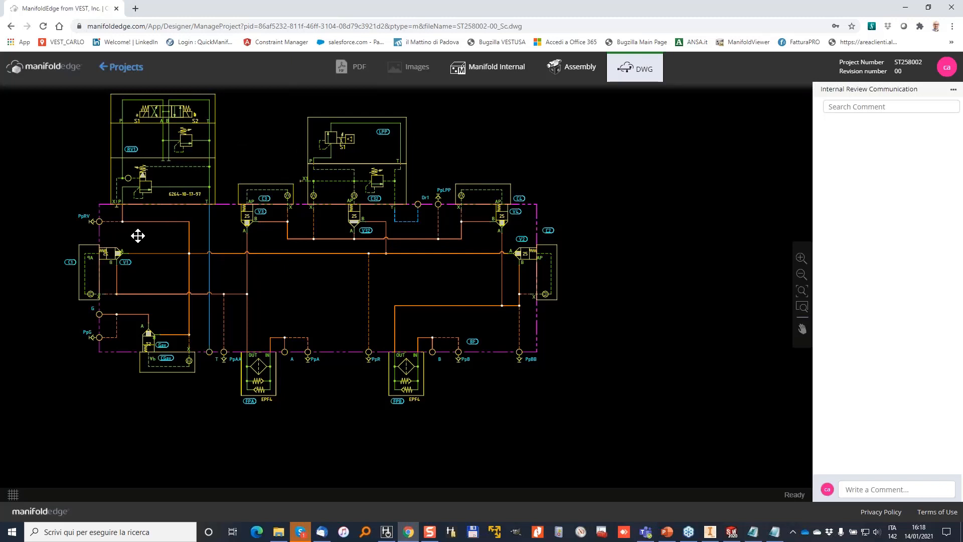
{"action": "middle_click_drag", "start_coordinate": [168, 149], "coordinate": [224, 186]}
{"action": "left_click", "coordinate": [237, 152]}
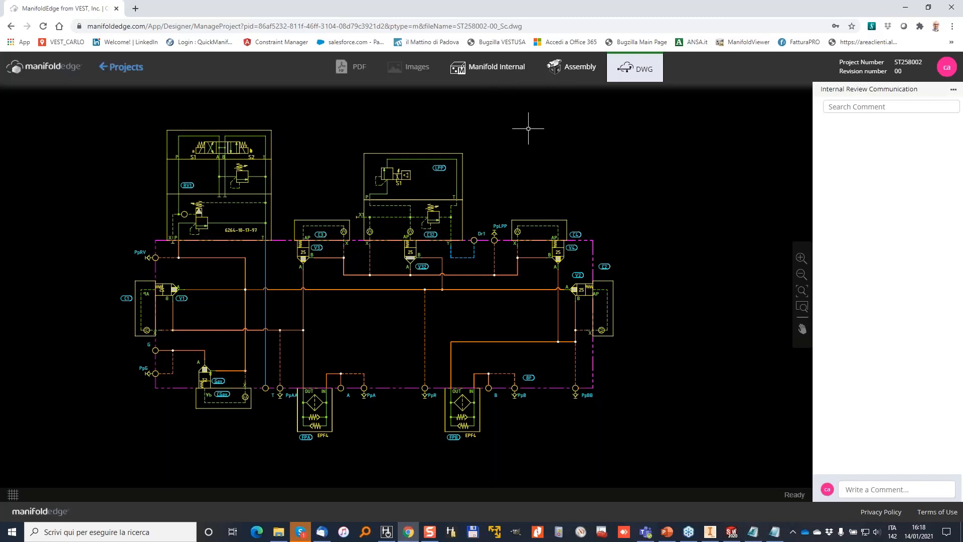
Open the Bloc Fore project's internal manifold model and inspect its coloured drillings from the front.
{"action": "left_click", "coordinate": [467, 73]}
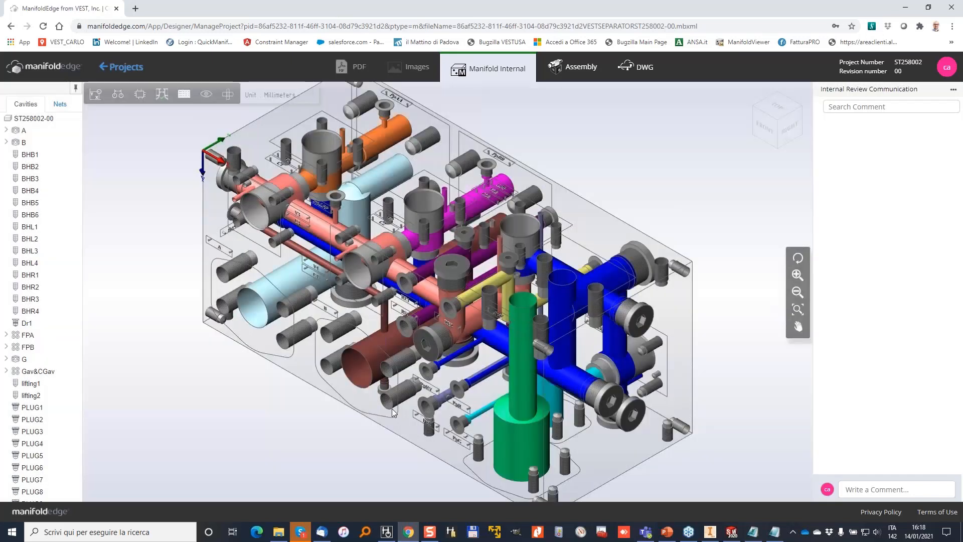
{"action": "left_click_drag", "start_coordinate": [346, 361], "coordinate": [446, 354]}
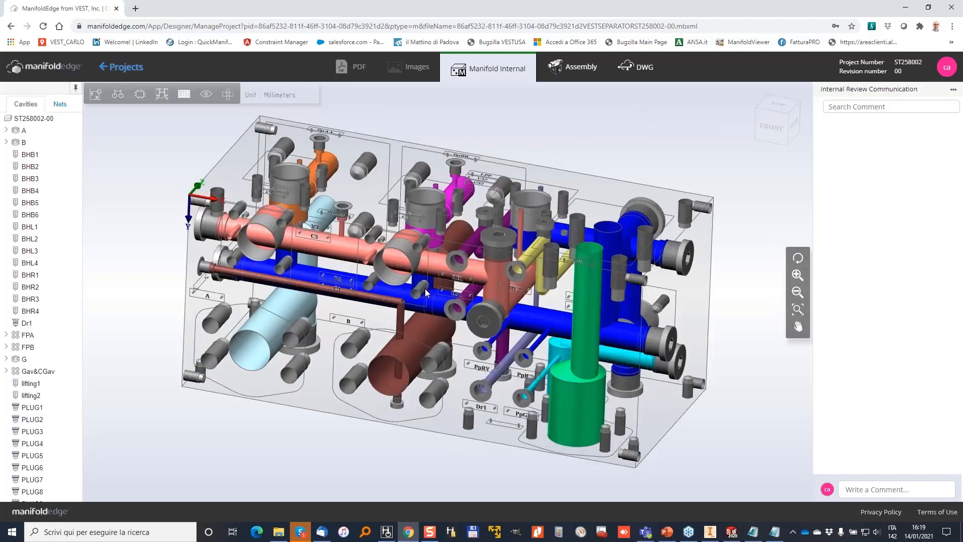
{"action": "left_click_drag", "start_coordinate": [426, 287], "coordinate": [591, 124]}
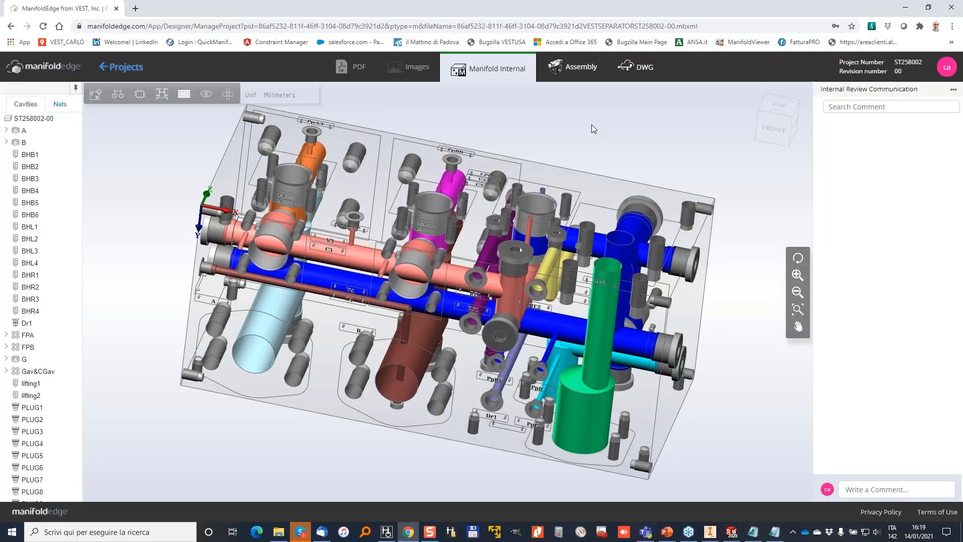
Minimize the browser, find Excel through the Windows search and open the Extract_DrillChart.xlsm workbook.
{"action": "left_click", "coordinate": [906, 10]}
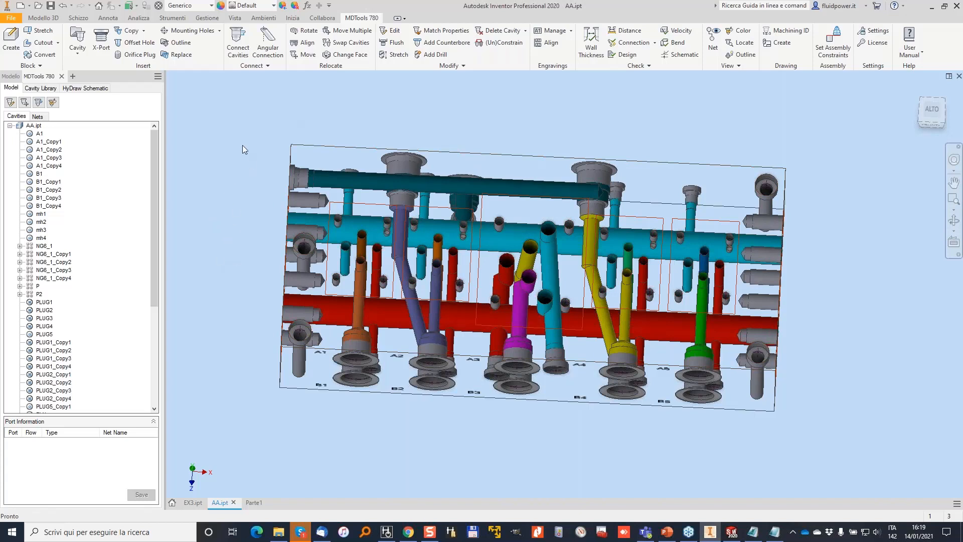
{"action": "left_click", "coordinate": [120, 527]}
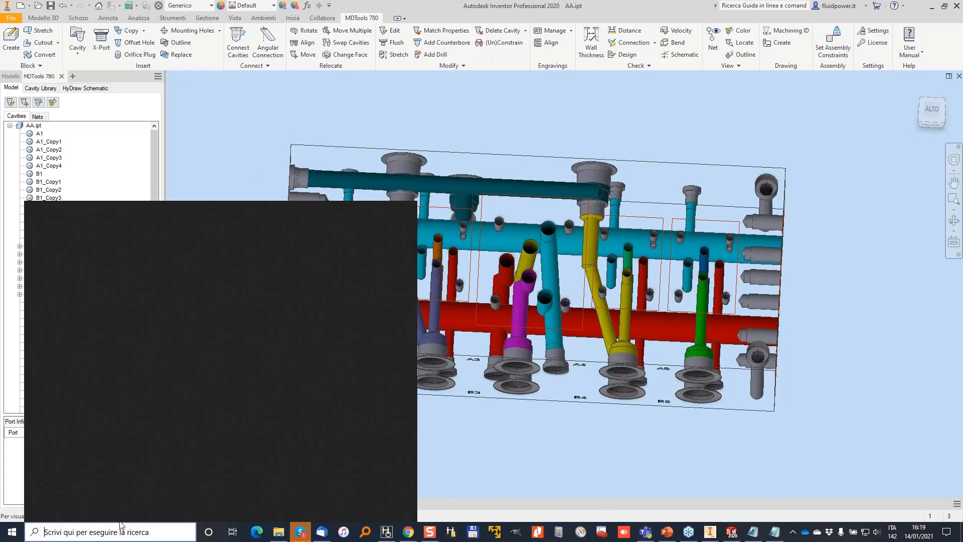
{"action": "type", "text": "EXC"}
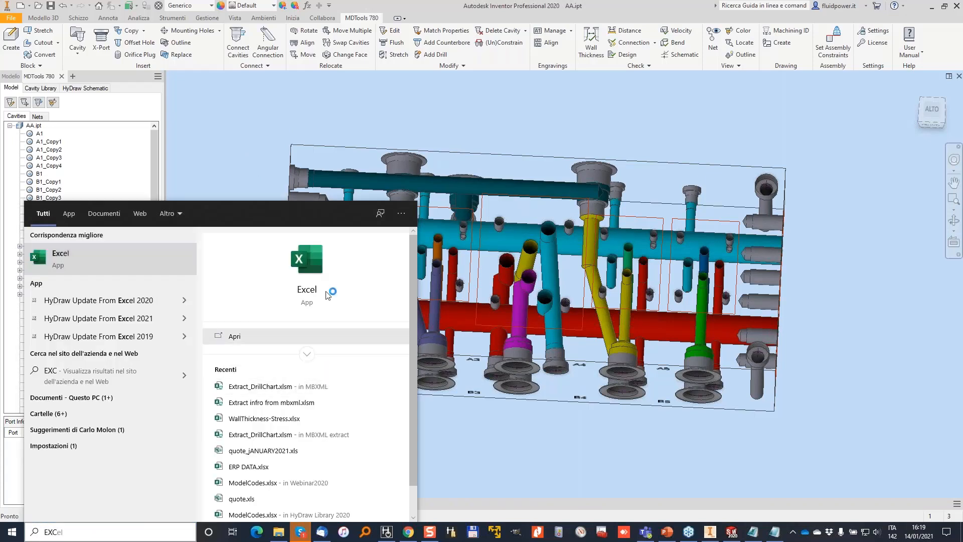
{"action": "left_click", "coordinate": [306, 270]}
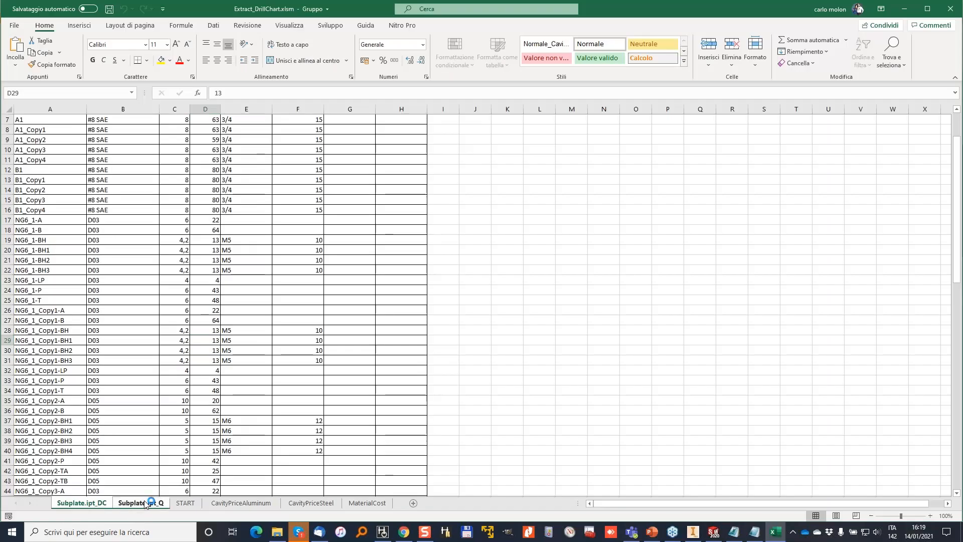
Delete the old result sheets Subplate.ipt_DC and Subplate.ipt_Q from the workbook.
{"action": "right_click", "coordinate": [145, 503]}
{"action": "left_click", "coordinate": [206, 364]}
{"action": "left_click", "coordinate": [468, 293]}
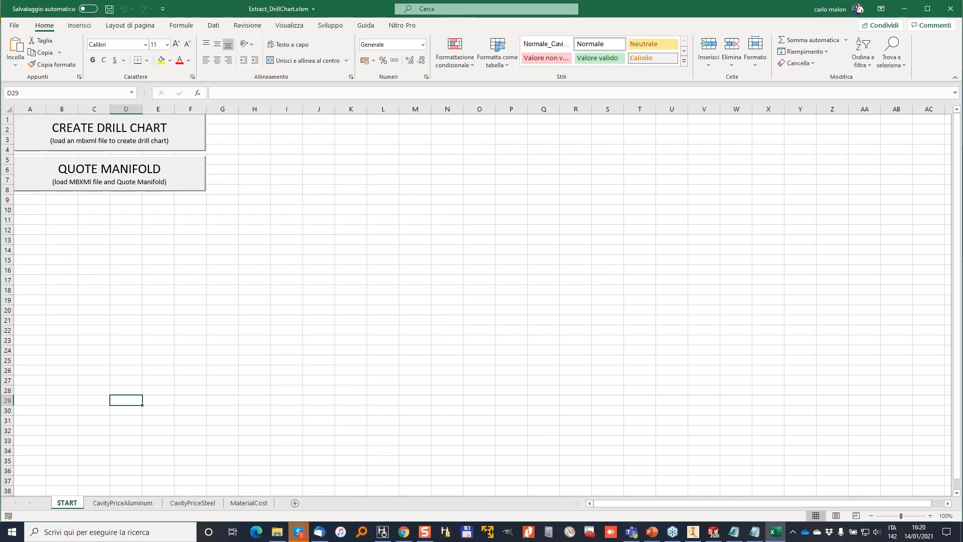
{"action": "mouse_move", "coordinate": [734, 535]}
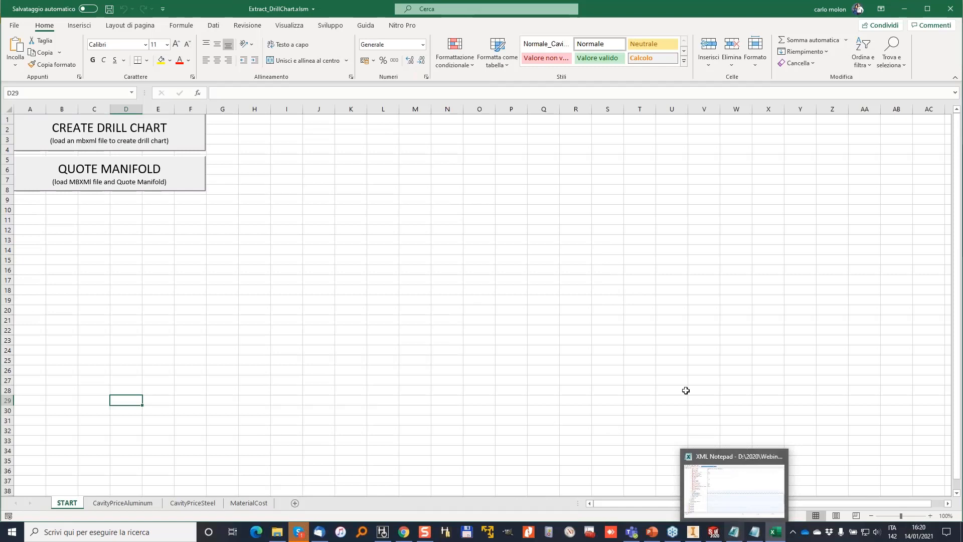
{"action": "left_click", "coordinate": [376, 191]}
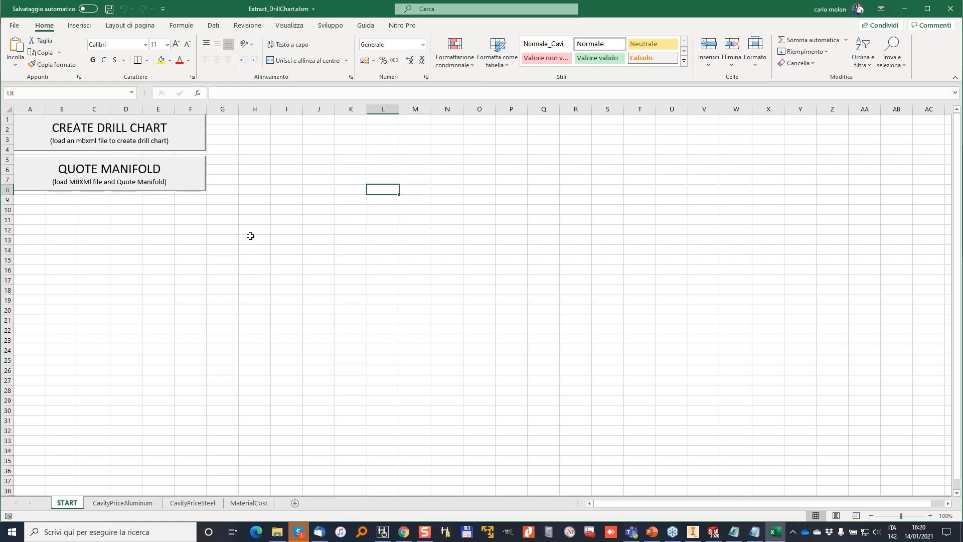
{"action": "left_click", "coordinate": [186, 262]}
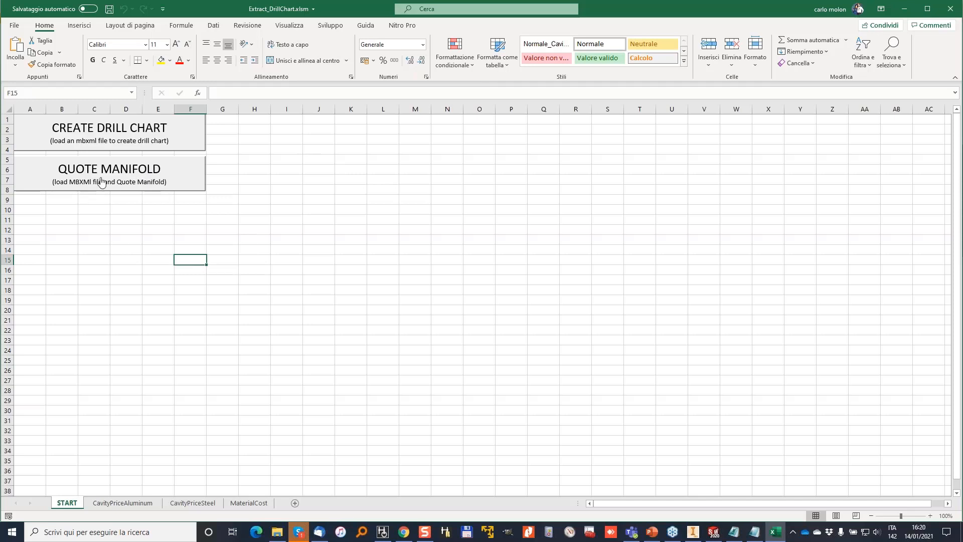
Generate a manifold quote from the recent file WEBINAR_MBXML.mbxml with the Quote Manifold macro.
{"action": "left_click", "coordinate": [140, 171]}
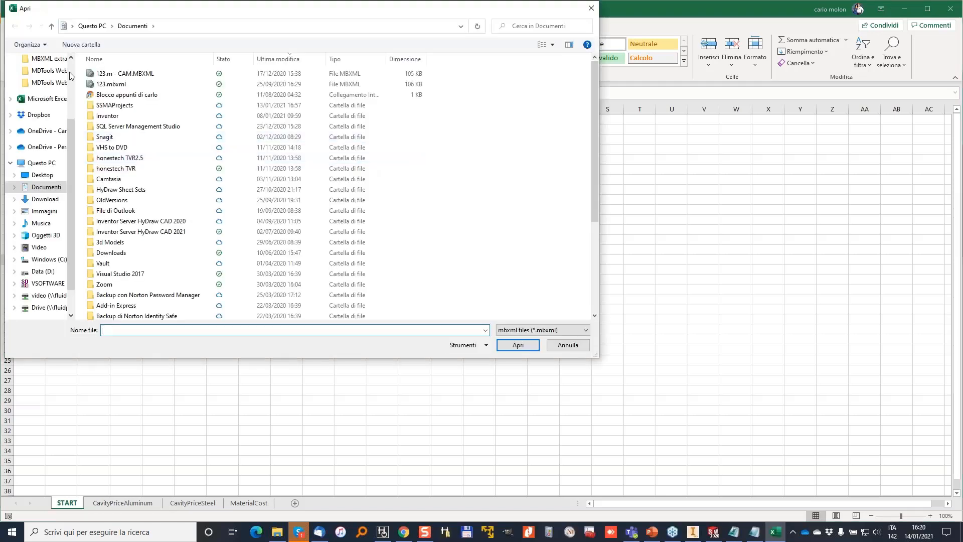
{"action": "left_click", "coordinate": [48, 67]}
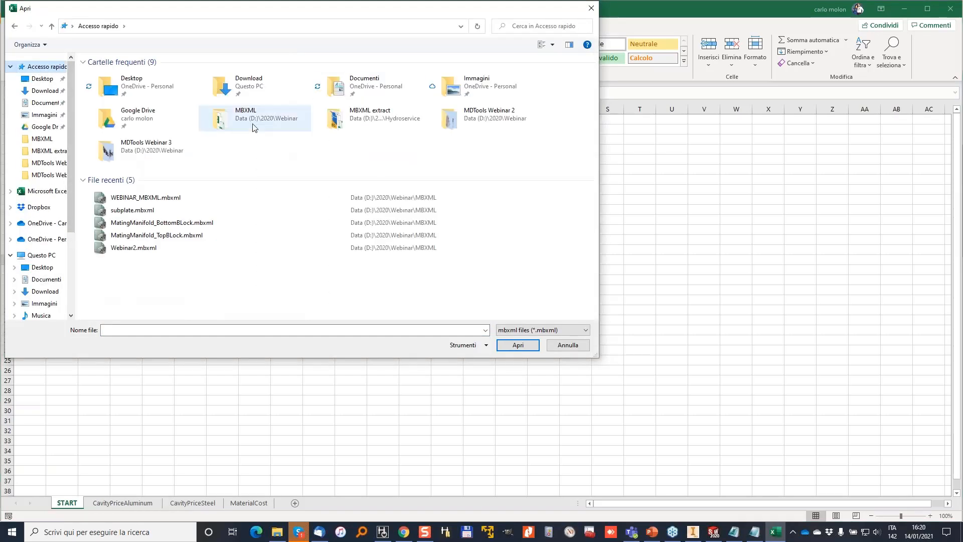
{"action": "left_click", "coordinate": [142, 199]}
{"action": "left_click_drag", "start_coordinate": [328, 2], "coordinate": [609, 69]}
{"action": "left_click", "coordinate": [741, 380]}
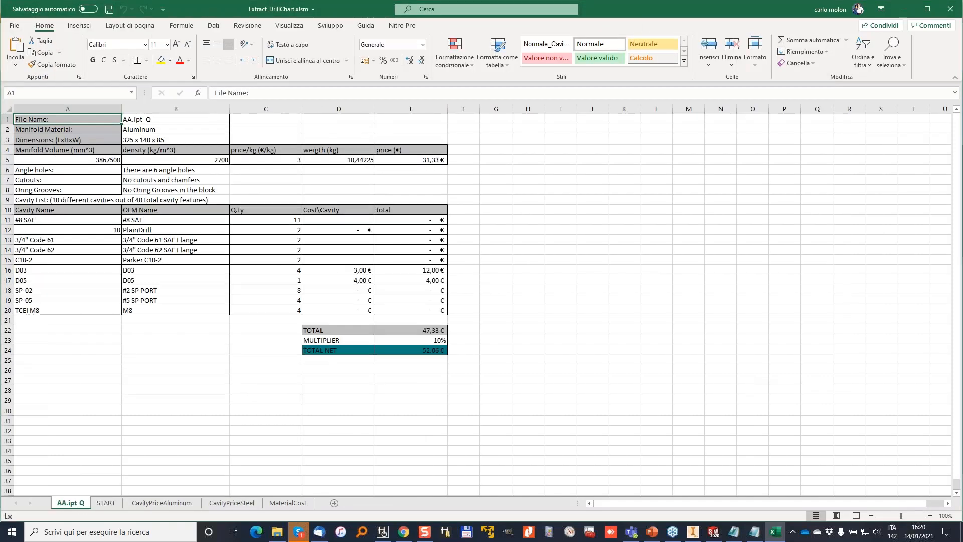
Review the quote's file name, material, dimensions, volume, density, price per kg and weight formula.
{"action": "left_click", "coordinate": [205, 120]}
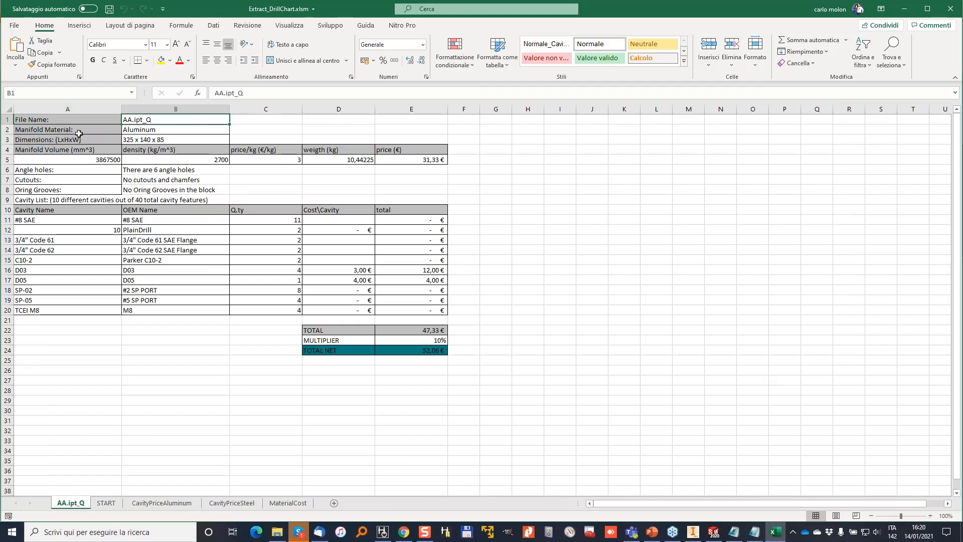
{"action": "left_click", "coordinate": [147, 130]}
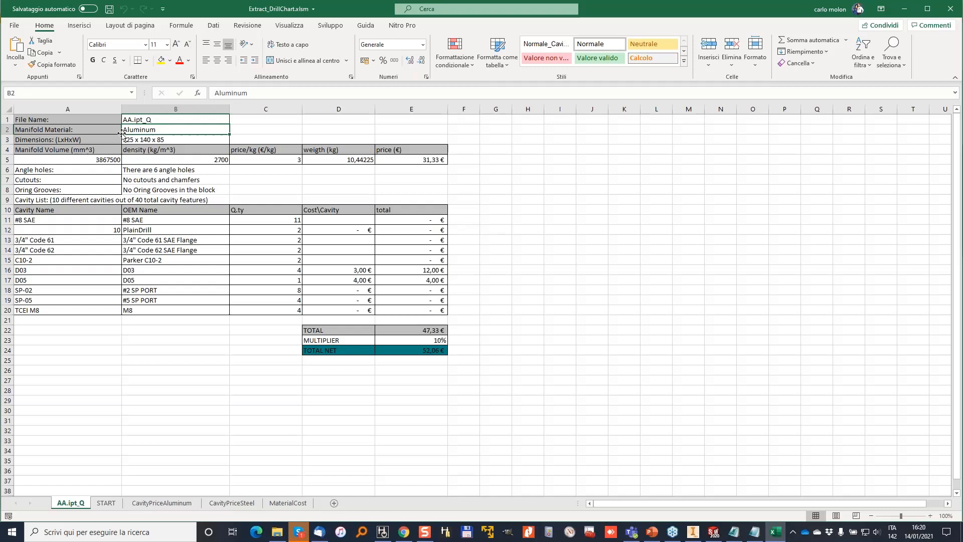
{"action": "left_click", "coordinate": [146, 140]}
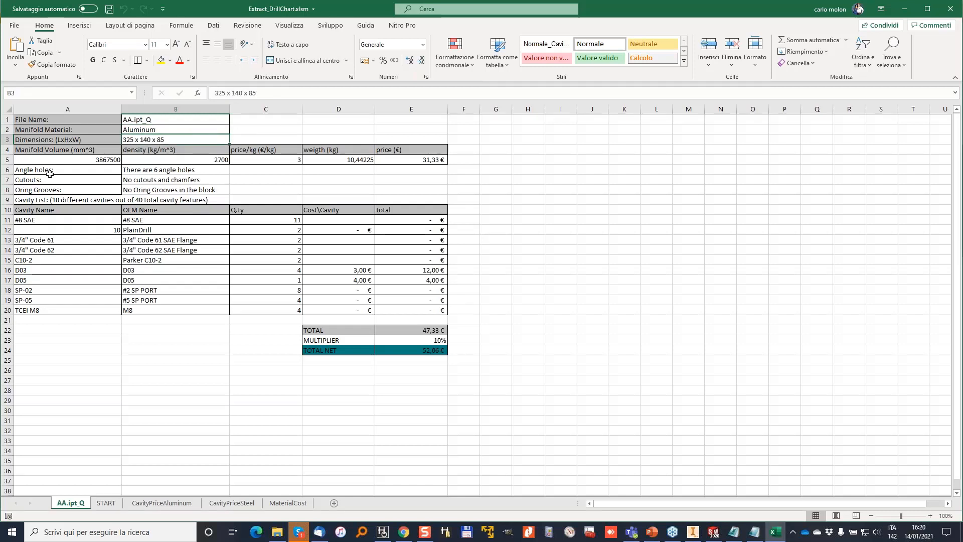
{"action": "left_click", "coordinate": [71, 153]}
{"action": "left_click", "coordinate": [87, 161]}
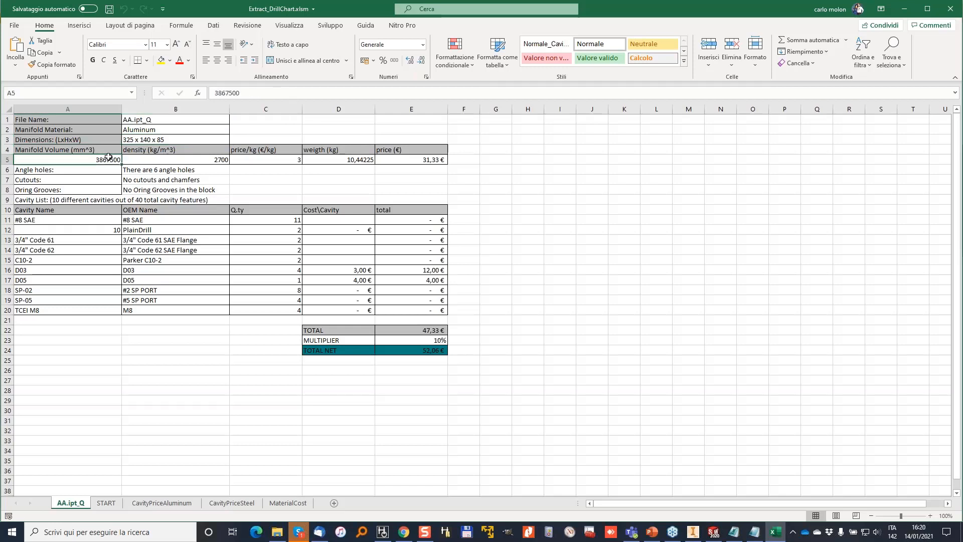
{"action": "left_click", "coordinate": [211, 159]}
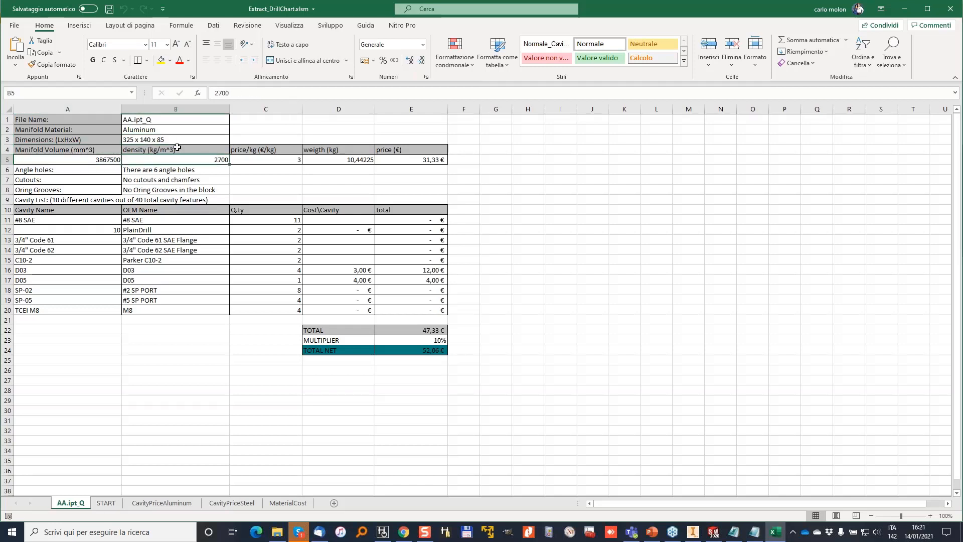
{"action": "left_click", "coordinate": [283, 122]}
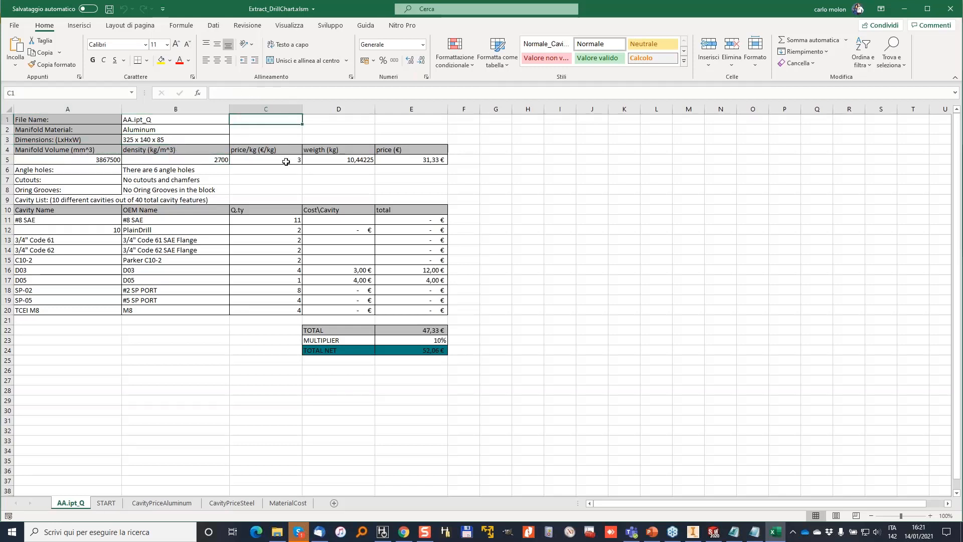
{"action": "left_click", "coordinate": [289, 157]}
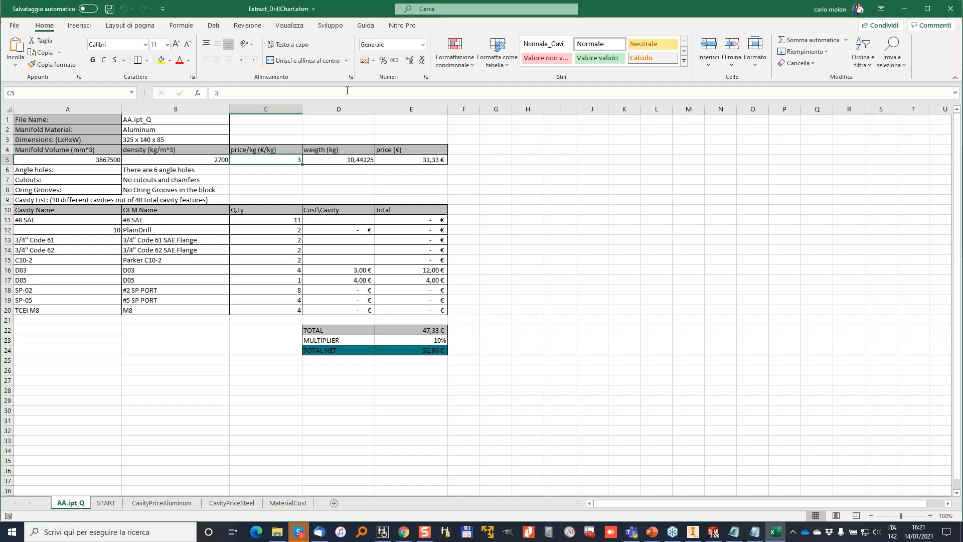
{"action": "left_click", "coordinate": [354, 157]}
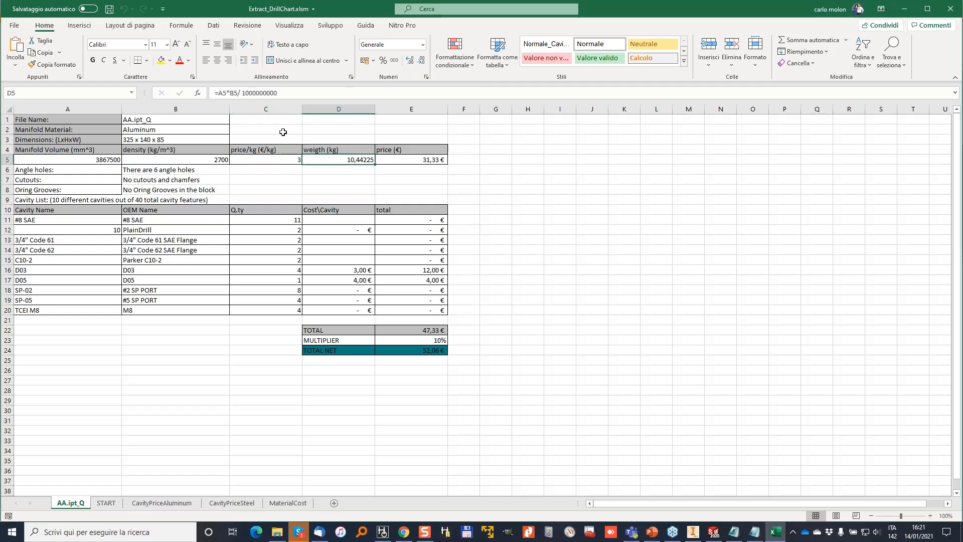
Set the manifold material's price/kg to 4 and then to 5 €/kg in the quote.
{"action": "left_click", "coordinate": [293, 159]}
{"action": "type", "text": "4"}
{"action": "key", "text": "Tab"}
{"action": "left_click", "coordinate": [266, 161]}
{"action": "type", "text": "5"}
{"action": "left_click", "coordinate": [435, 155]}
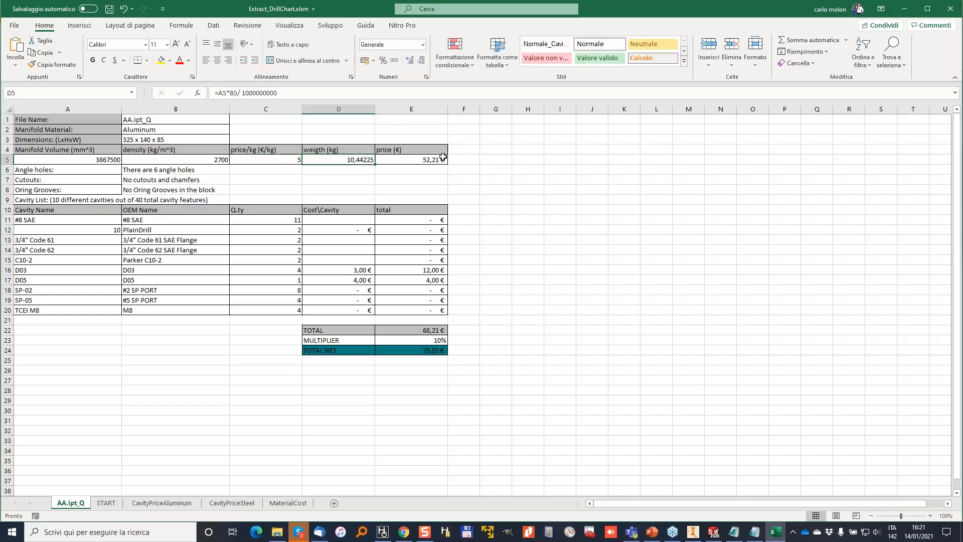
{"action": "left_click", "coordinate": [502, 150]}
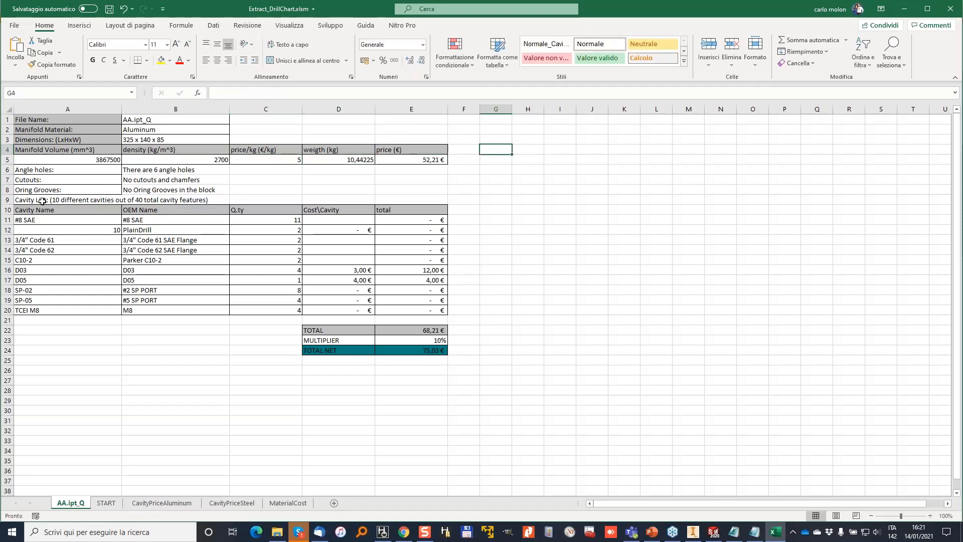
Highlight the angle holes, cutouts and O-ring grooves result cells B6, B7 and B8 in yellow.
{"action": "left_click", "coordinate": [39, 173]}
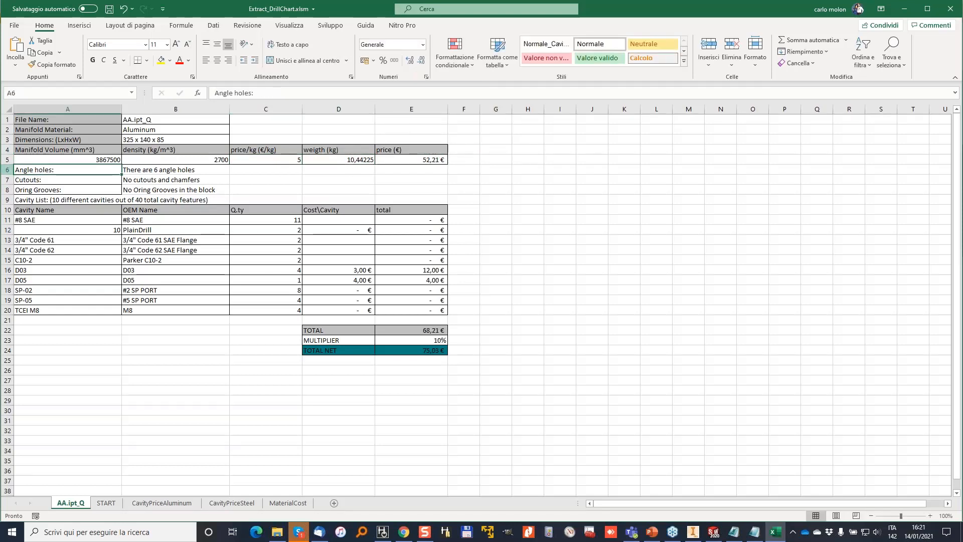
{"action": "left_click", "coordinate": [8, 169]}
{"action": "left_click", "coordinate": [286, 128]}
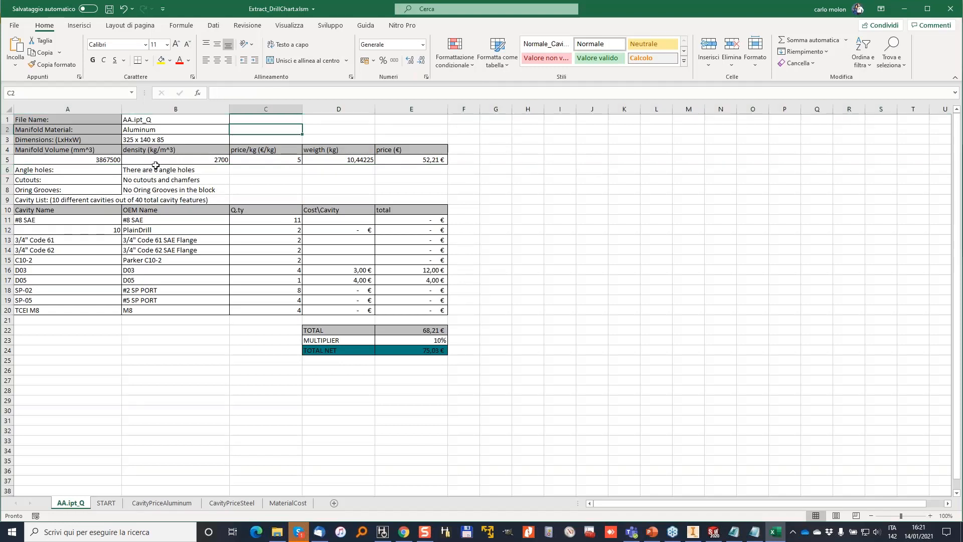
{"action": "left_click", "coordinate": [157, 169]}
{"action": "left_click", "coordinate": [161, 61]}
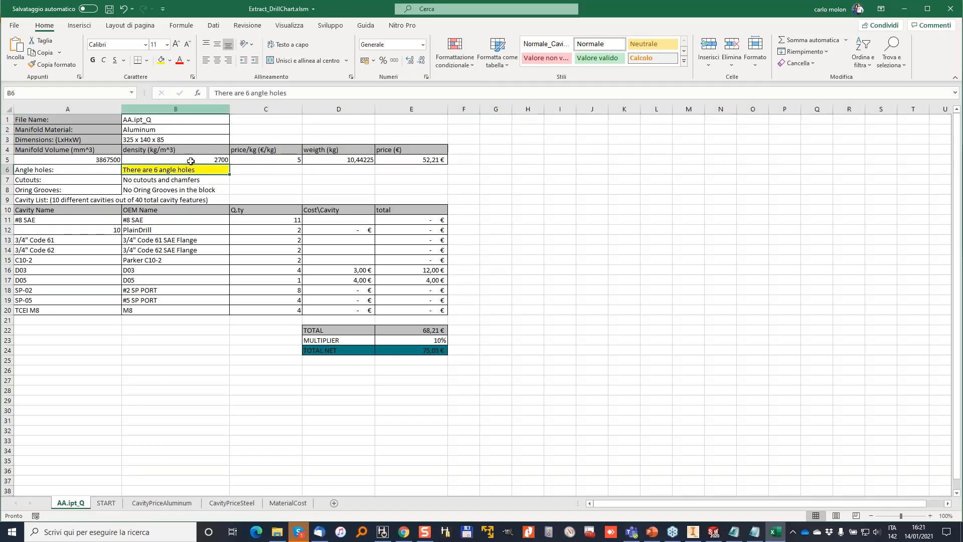
{"action": "left_click", "coordinate": [151, 181]}
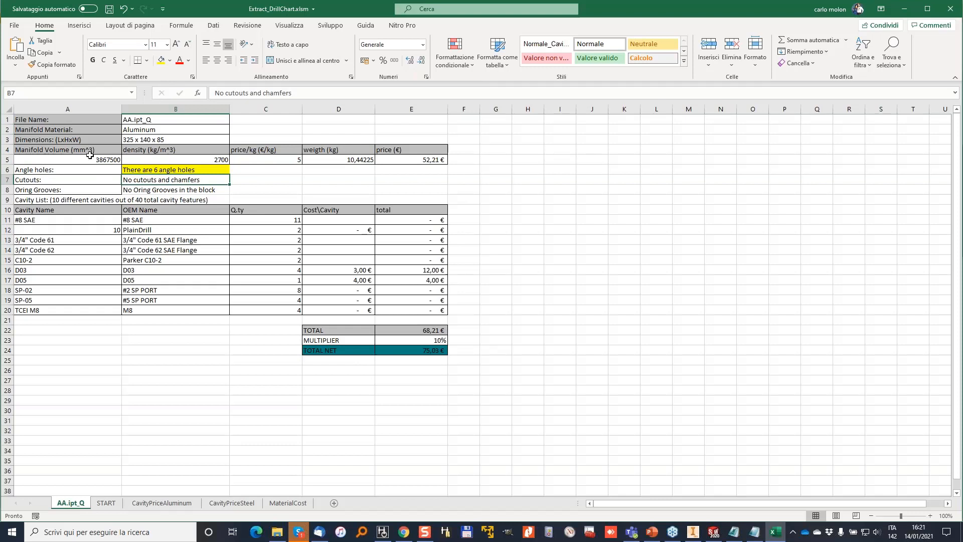
{"action": "left_click", "coordinate": [159, 60]}
{"action": "left_click", "coordinate": [181, 189]}
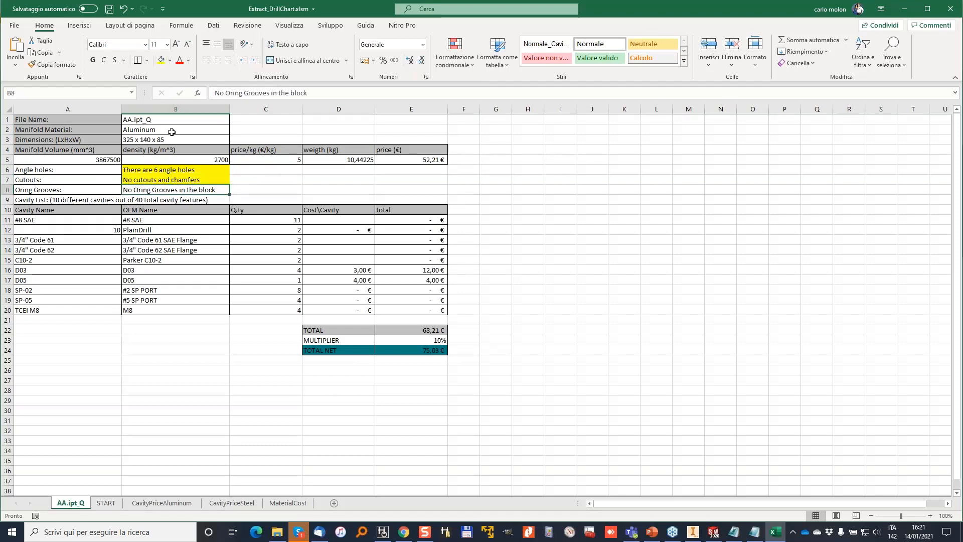
{"action": "left_click", "coordinate": [161, 60]}
{"action": "left_click", "coordinate": [296, 178]}
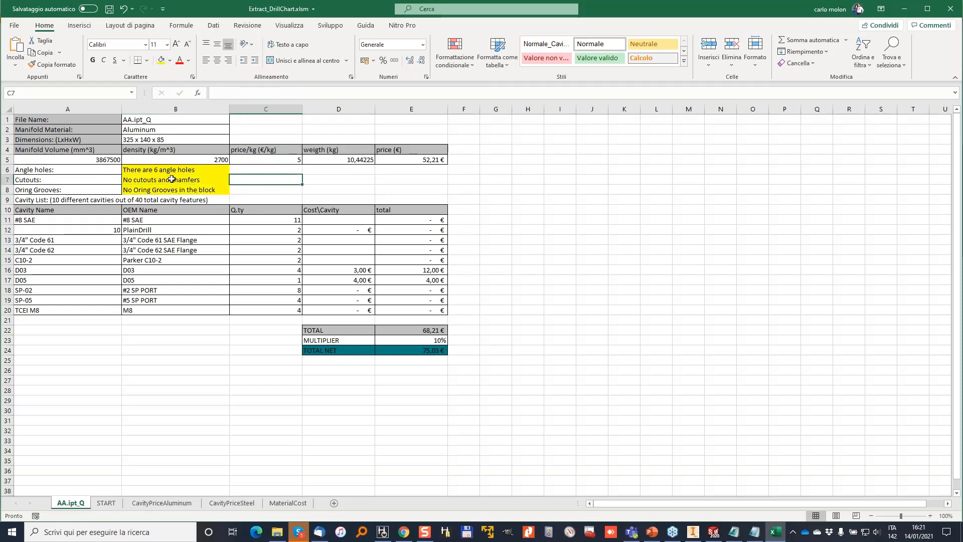
Change the font colour of the Cavity List heading in A9 to red.
{"action": "left_click", "coordinate": [27, 201]}
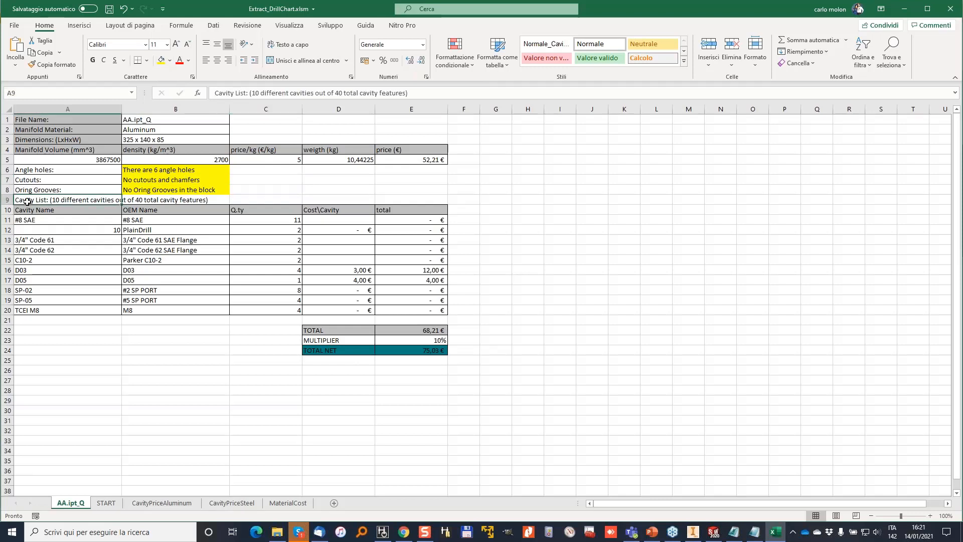
{"action": "left_click", "coordinate": [179, 60]}
{"action": "left_click", "coordinate": [271, 180]}
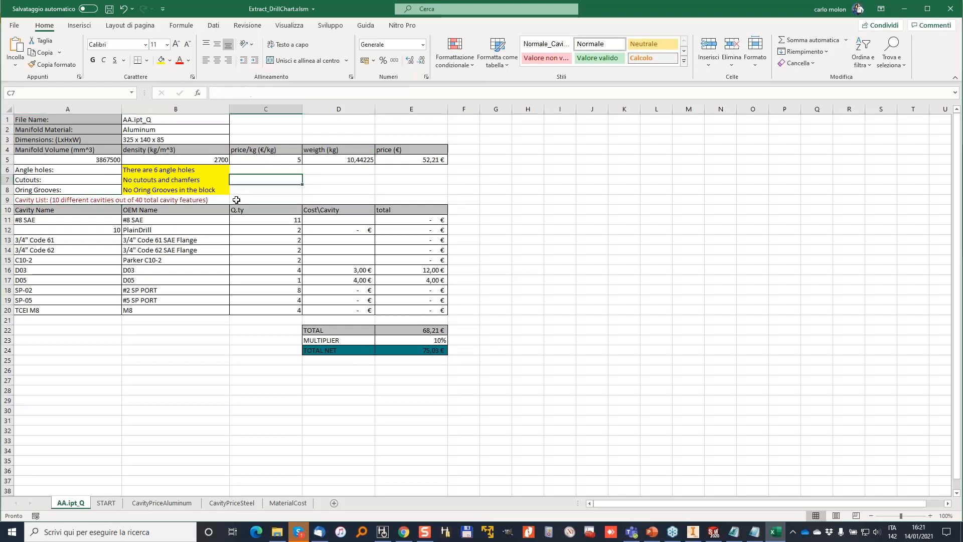
{"action": "left_click", "coordinate": [329, 175]}
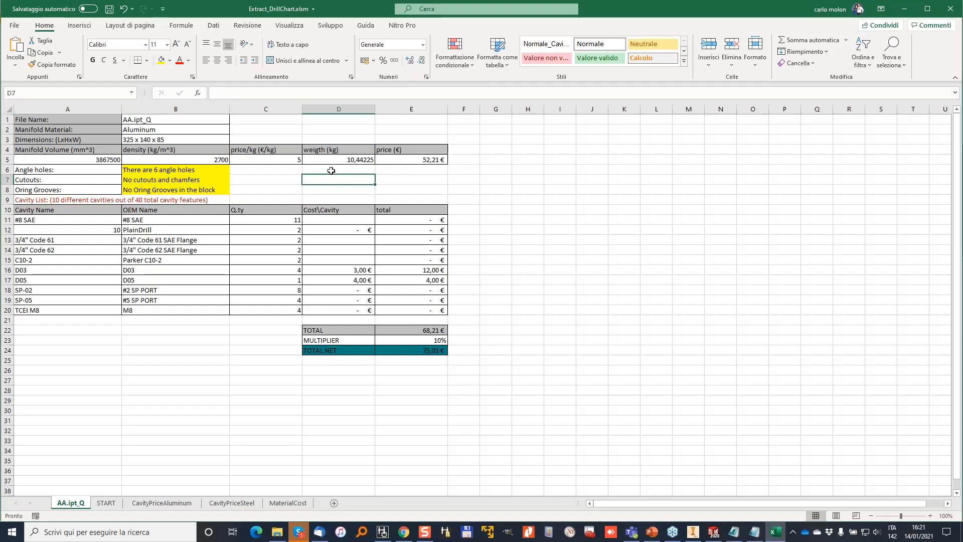
{"action": "left_click", "coordinate": [459, 187]}
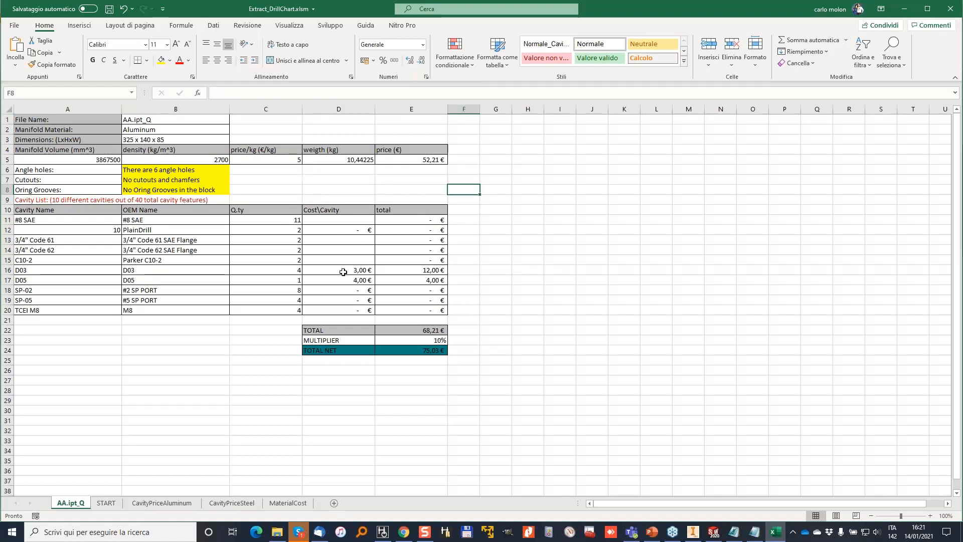
Examine the cavity names, prices and types listed in the CavityPriceAluminum sheet.
{"action": "left_click", "coordinate": [357, 239]}
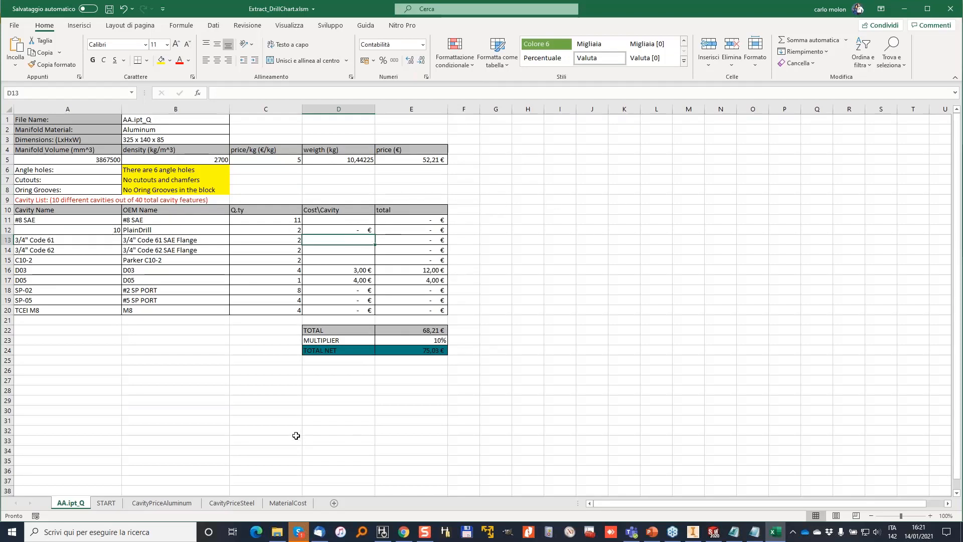
{"action": "left_click", "coordinate": [171, 502]}
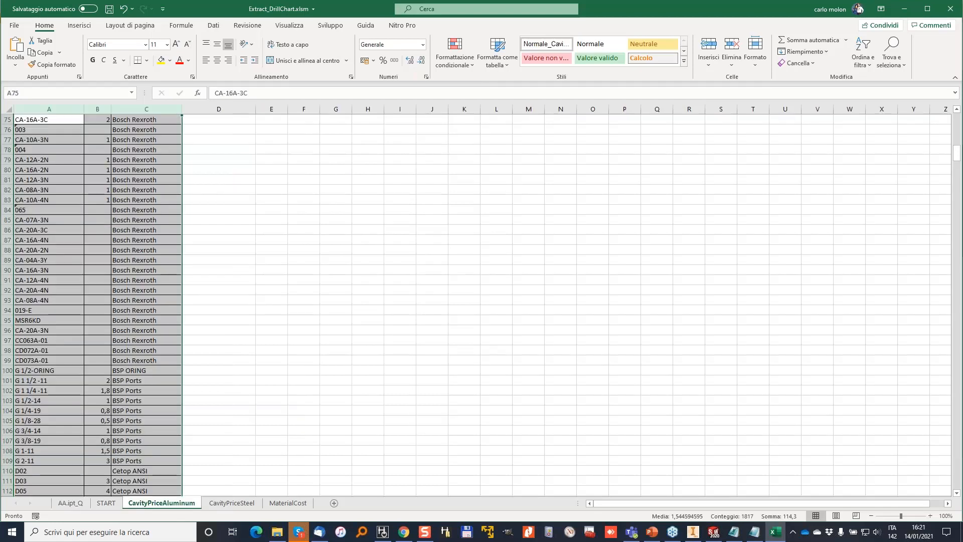
{"action": "left_click", "coordinate": [63, 206]}
{"action": "key", "text": "Page_Down"}
{"action": "key", "text": "Page_Down"}
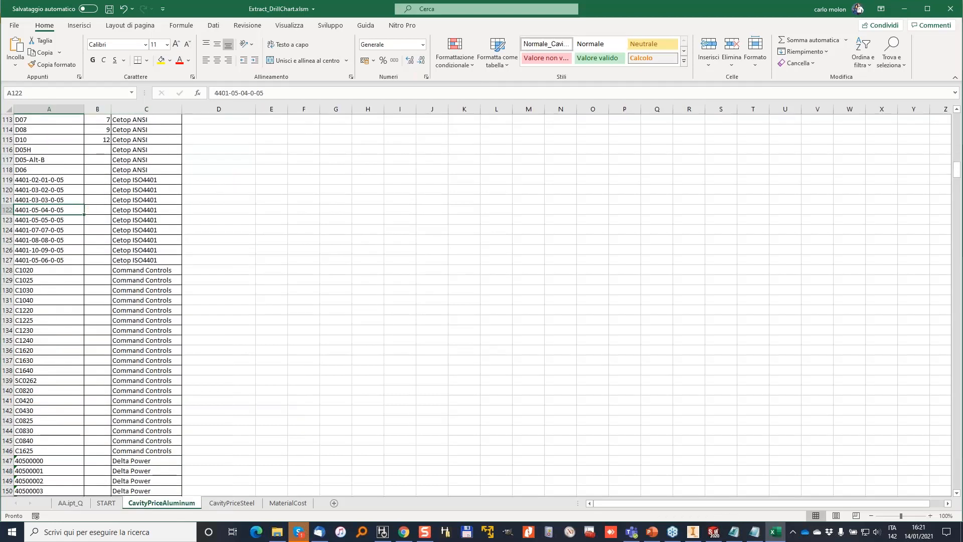
{"action": "key", "text": "Page_Down"}
{"action": "key", "text": "Page_Down"}
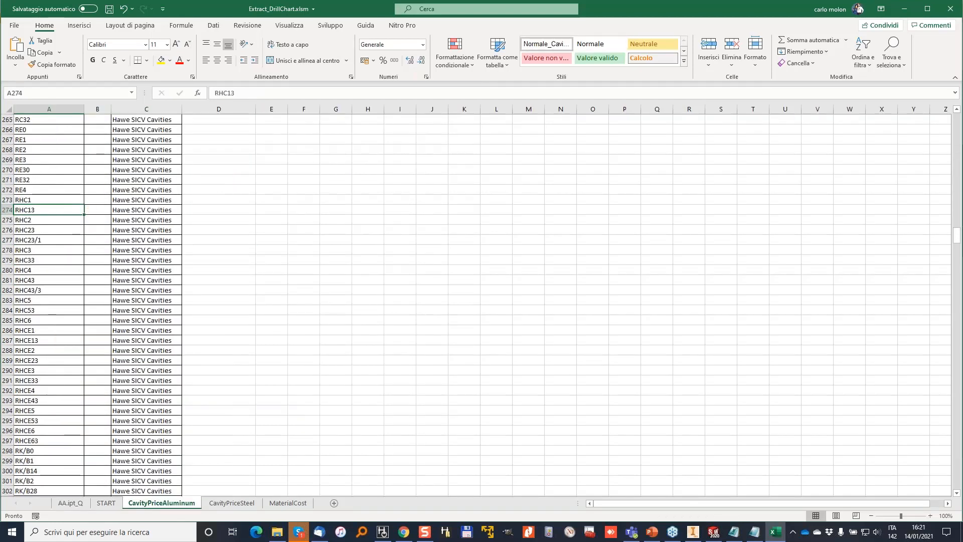
{"action": "key", "text": "Page_Up"}
{"action": "key", "text": "Page_Up"}
{"action": "key", "text": "Page_Up"}
{"action": "key", "text": "Page_Up"}
{"action": "key", "text": "Page_Up"}
{"action": "key", "text": "Page_Up"}
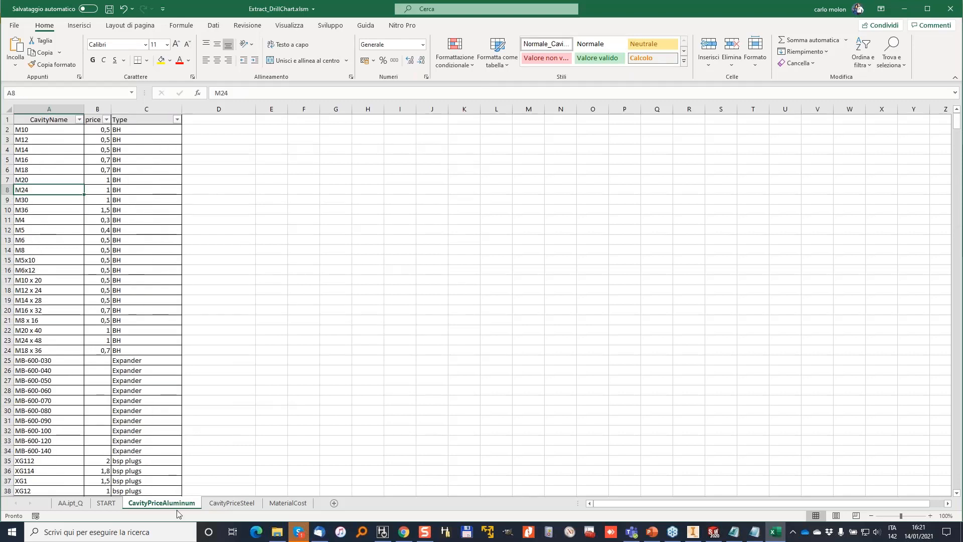
On the AA.ipt_Q sheet, enter cavity costs of 2, 1, 2, 2 and 1 € for #8 SAE through C10-2.
{"action": "left_click", "coordinate": [70, 502]}
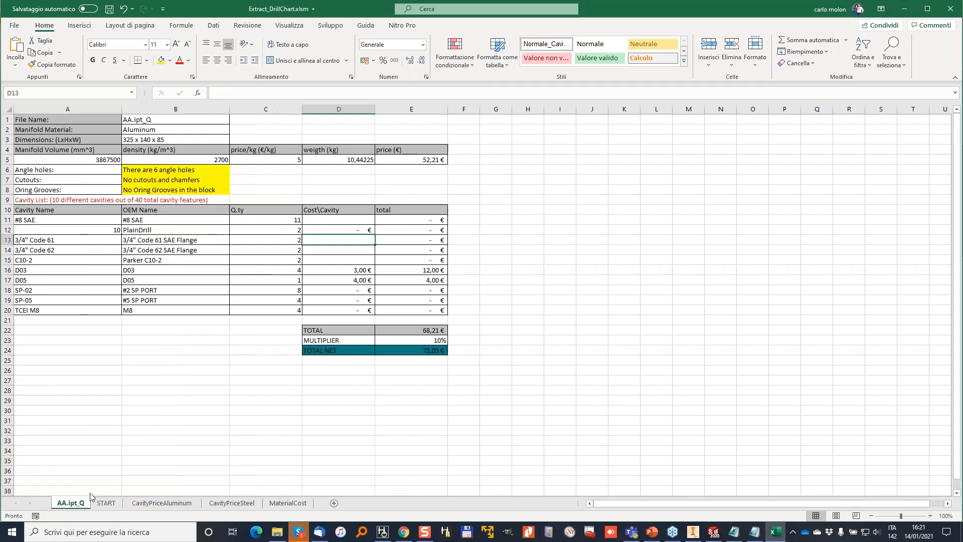
{"action": "key", "text": "Up"}
{"action": "type", "text": "2"}
{"action": "key", "text": "Return"}
{"action": "type", "text": "1"}
{"action": "key", "text": "Return"}
{"action": "type", "text": "2"}
{"action": "key", "text": "Return"}
{"action": "type", "text": "2"}
{"action": "key", "text": "Return"}
{"action": "type", "text": "1"}
{"action": "key", "text": "Return"}
{"action": "key", "text": "Return"}
{"action": "key", "text": "Return"}
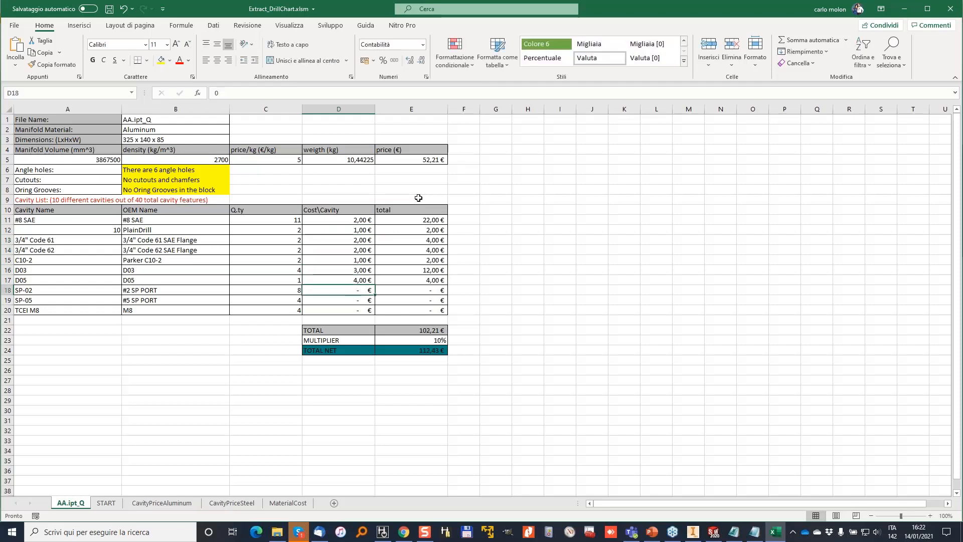
Set the cost per cavity to 2 € for SP-02, SP-05 and TCEI M8.
{"action": "type", "text": "2"}
{"action": "key", "text": "Return"}
{"action": "type", "text": "2"}
{"action": "key", "text": "Return"}
{"action": "type", "text": "02"}
{"action": "key", "text": "Return"}
{"action": "left_click", "coordinate": [483, 170]}
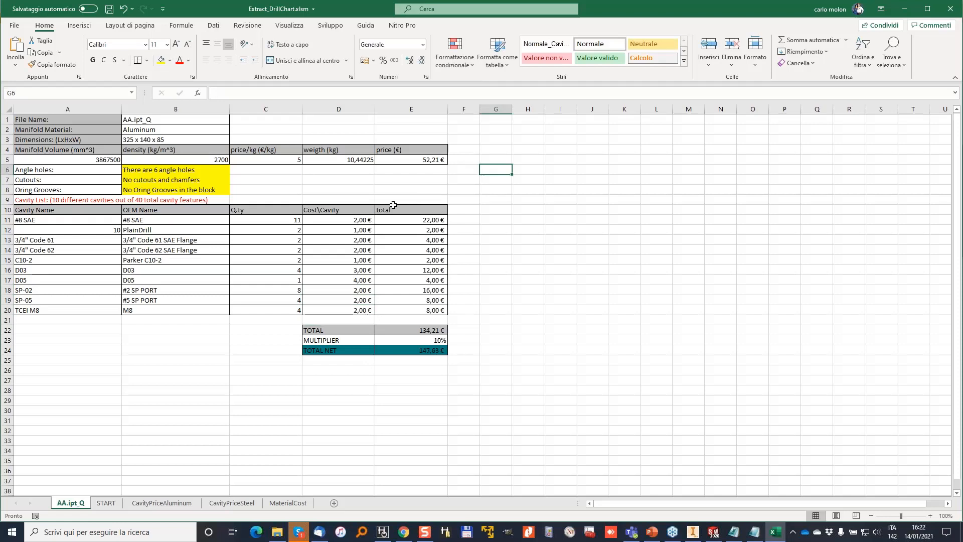
Set the quote's multiplier to 20%.
{"action": "left_click", "coordinate": [432, 341]}
{"action": "type", "text": "20"}
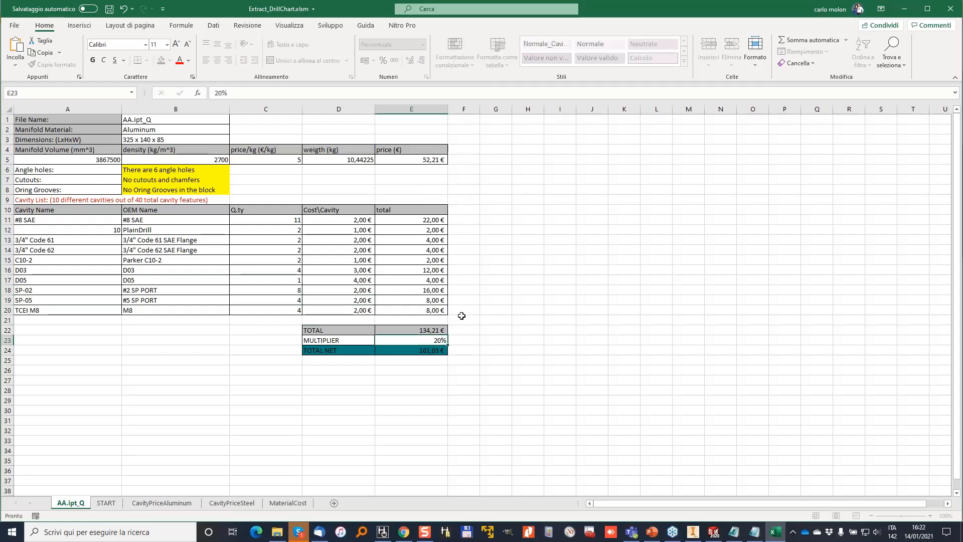
{"action": "key", "text": "Return"}
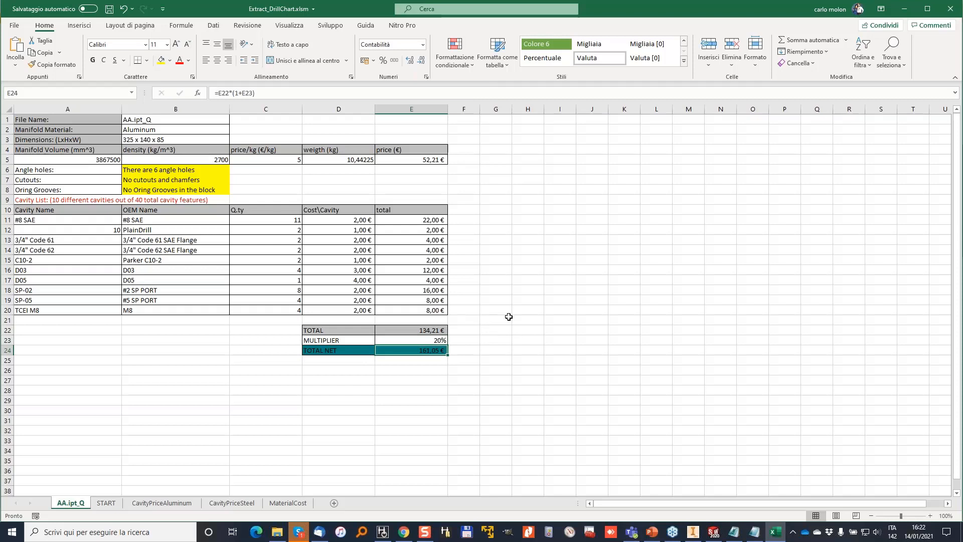
{"action": "left_click", "coordinate": [507, 318]}
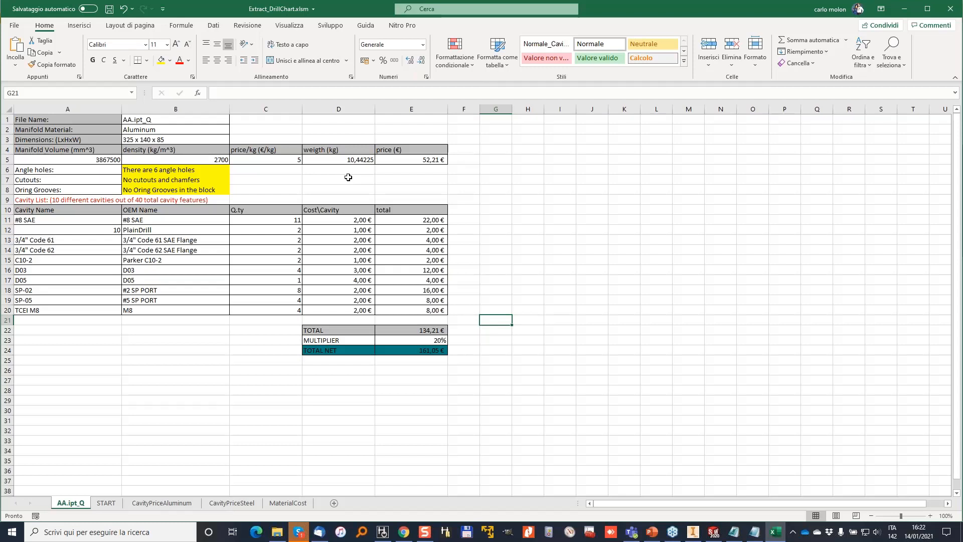
{"action": "left_click", "coordinate": [521, 170]}
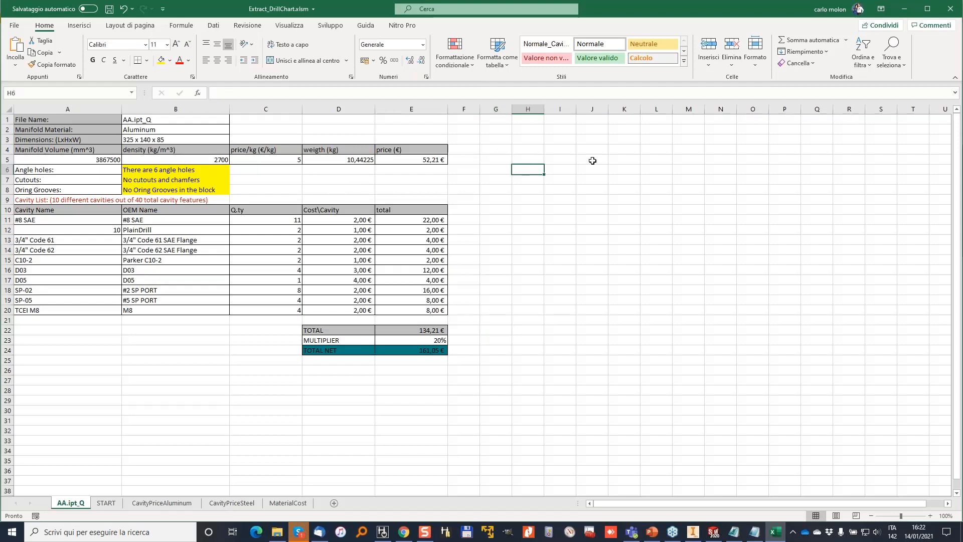
Generate a manifold quote from the NonRectangular.mbxml file in the D: drive's 2020\Webinar\MBXML folder.
{"action": "left_click", "coordinate": [112, 506]}
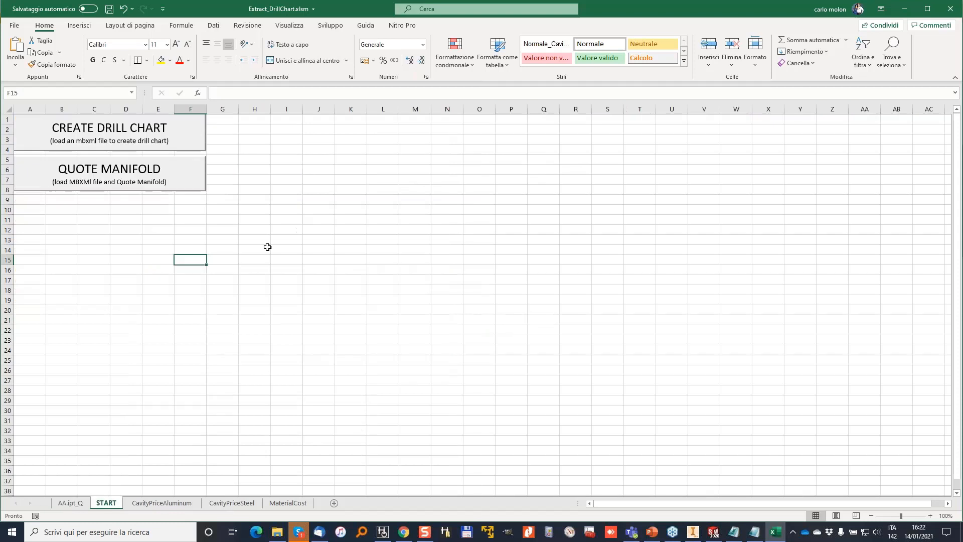
{"action": "left_click", "coordinate": [149, 179]}
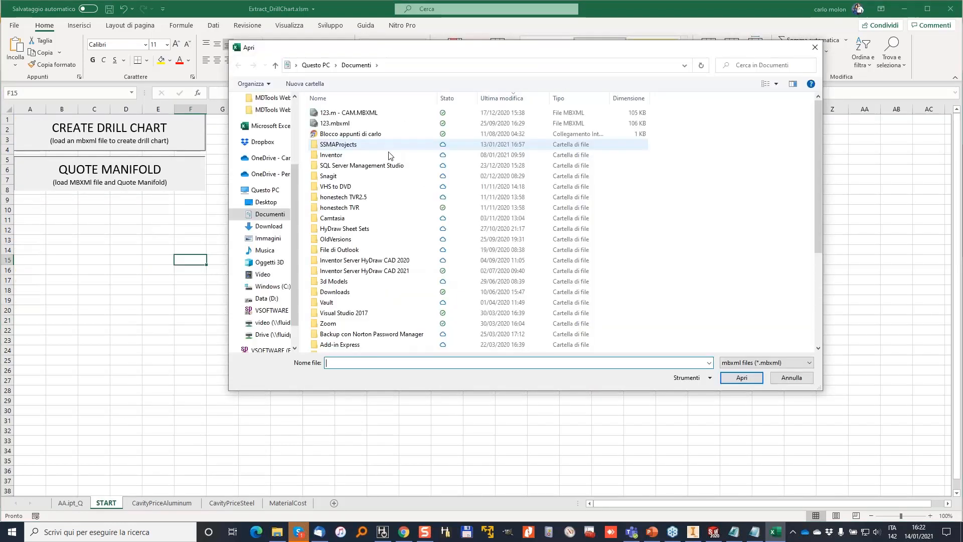
{"action": "left_click", "coordinate": [266, 106]}
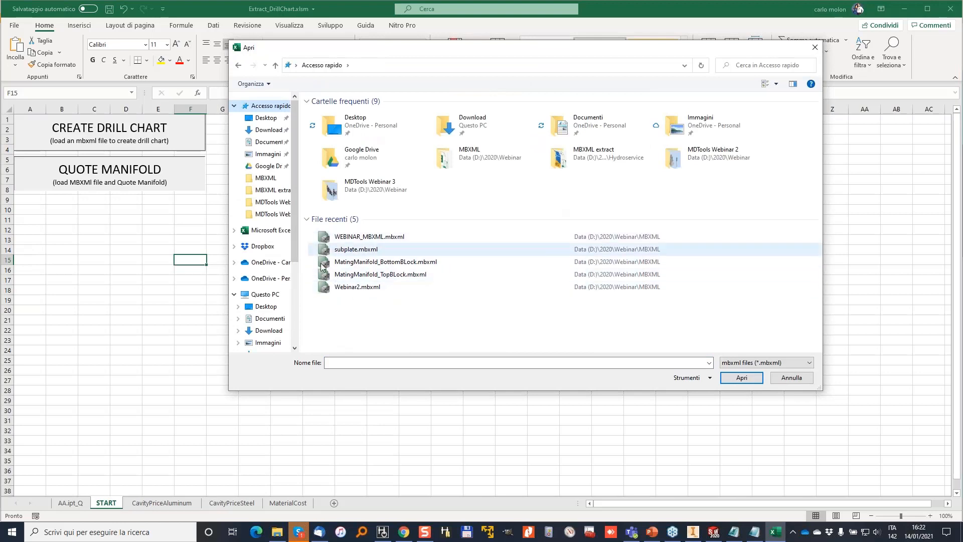
{"action": "left_click", "coordinate": [345, 238]}
{"action": "right_click", "coordinate": [342, 242]}
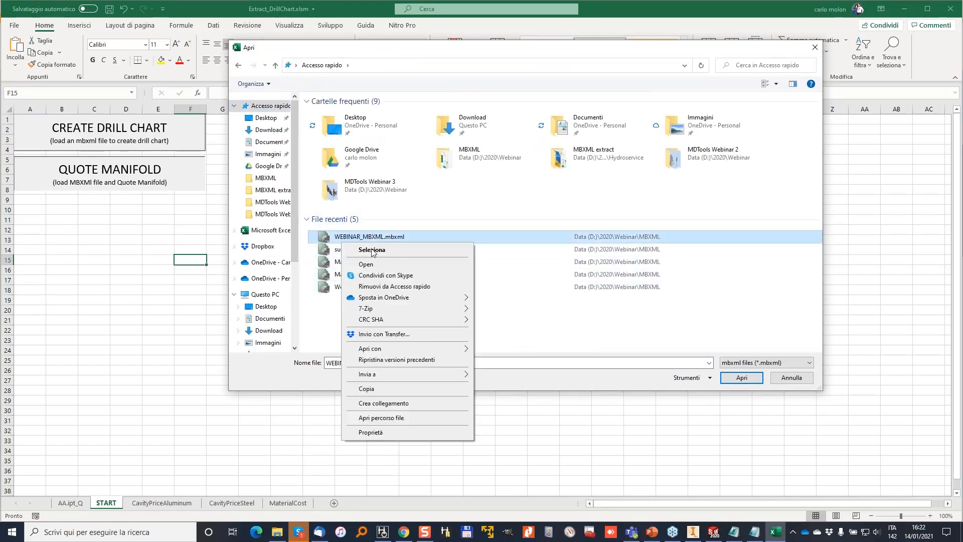
{"action": "left_click", "coordinate": [396, 417]}
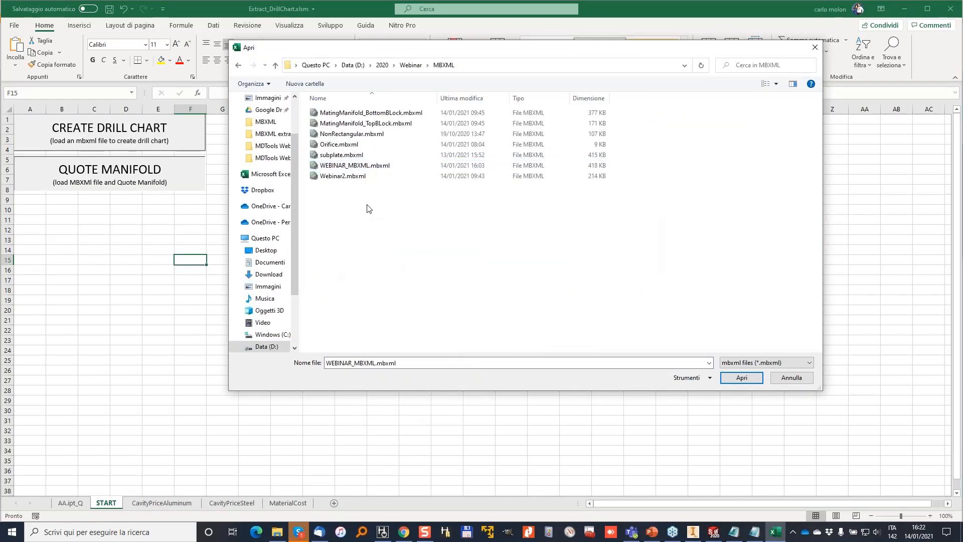
{"action": "double_click", "coordinate": [370, 135]}
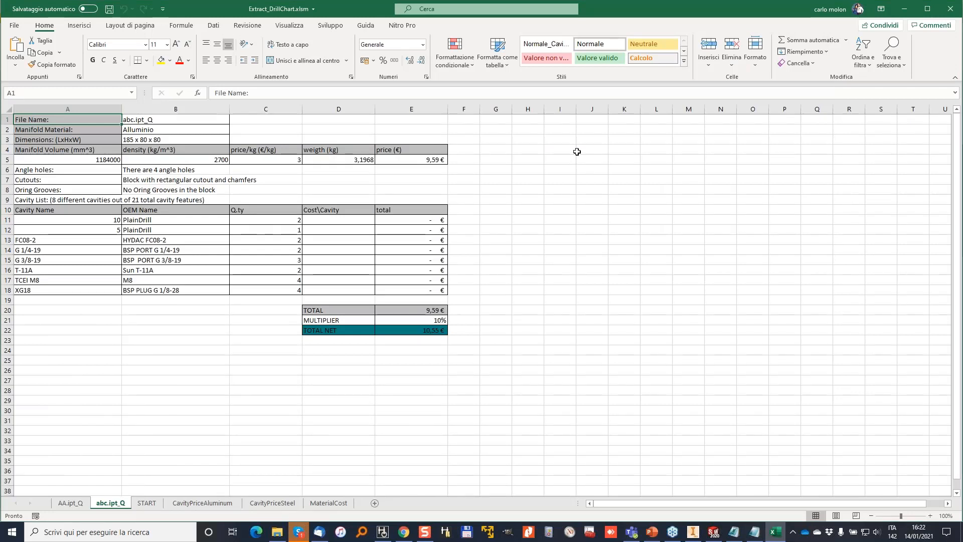
Examine the dimensions, angle holes, cutouts, O-ring grooves and cavity list summary on the abc.ipt_Q sheet.
{"action": "left_click", "coordinate": [211, 141]}
{"action": "left_click", "coordinate": [142, 172]}
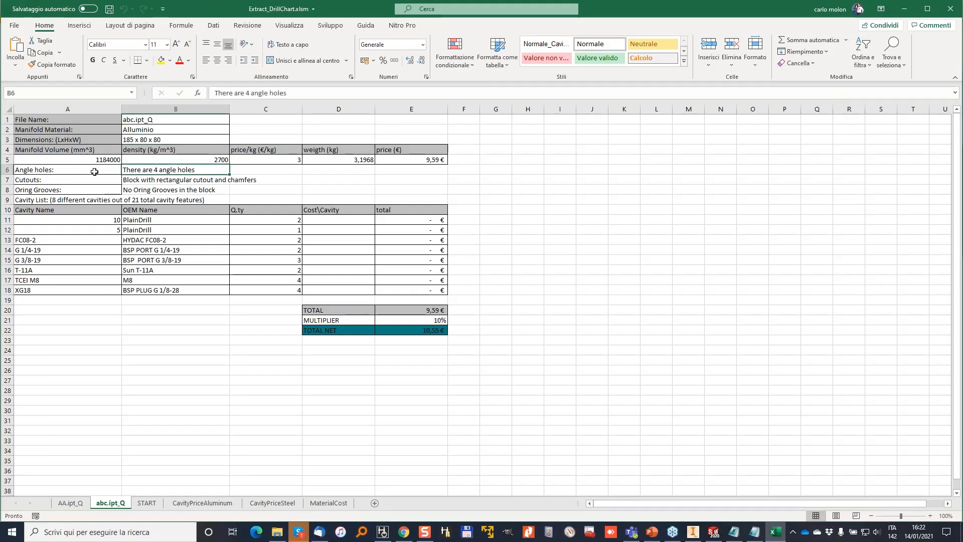
{"action": "left_click", "coordinate": [164, 181]}
{"action": "left_click_drag", "start_coordinate": [38, 181], "coordinate": [180, 181]}
{"action": "left_click", "coordinate": [184, 181]}
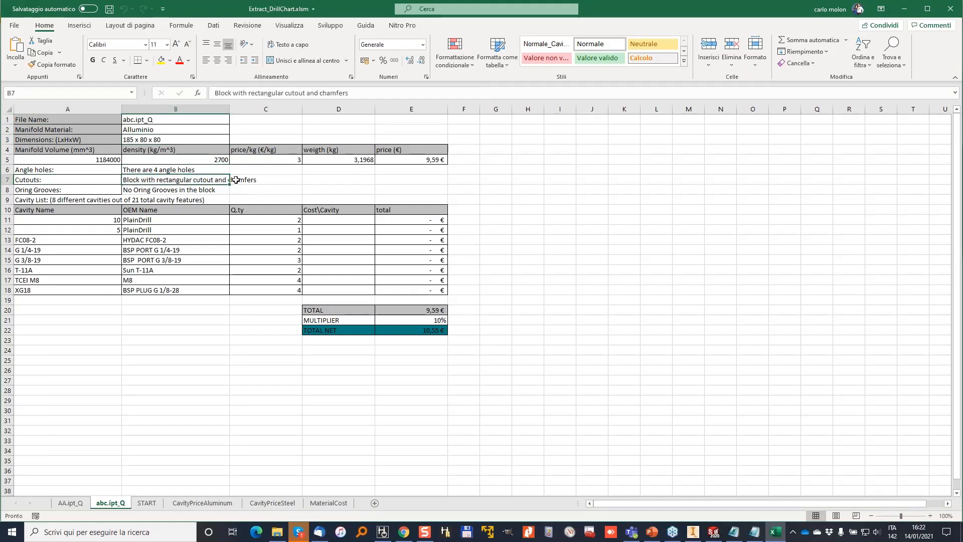
{"action": "left_click", "coordinate": [144, 190]}
{"action": "left_click", "coordinate": [273, 183]}
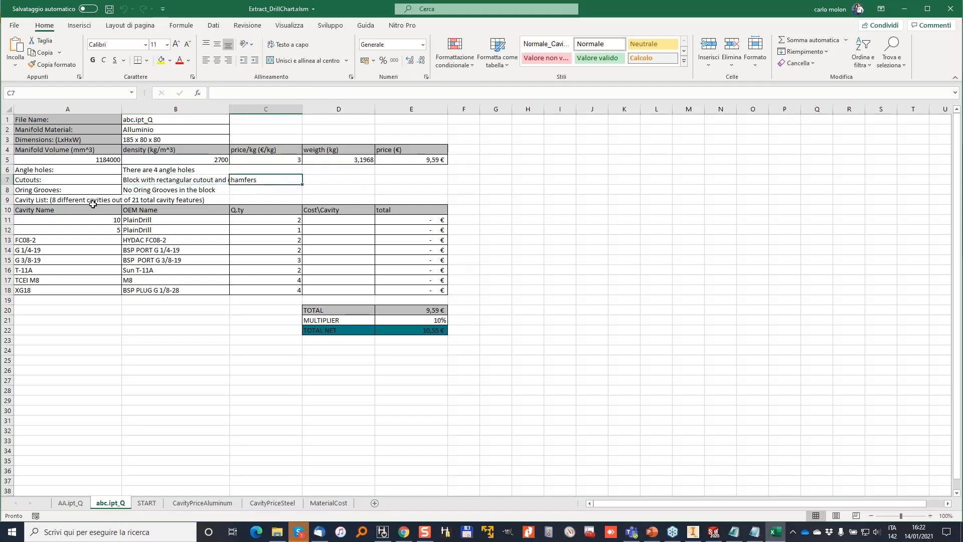
{"action": "left_click", "coordinate": [178, 199]}
{"action": "left_click", "coordinate": [153, 141]}
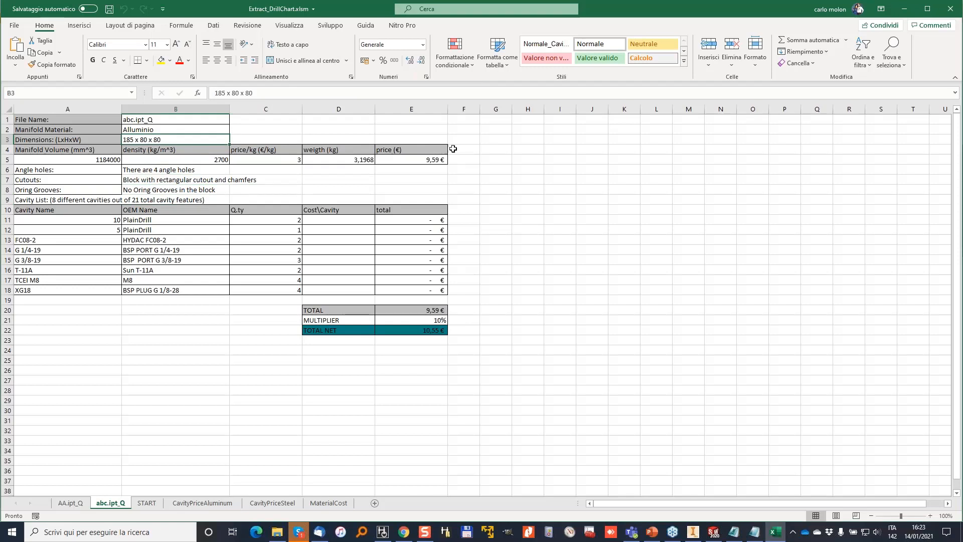
Check the cost-per-cavity entries for the cavities listed on the abc.ipt_Q sheet.
{"action": "left_click", "coordinate": [337, 220]}
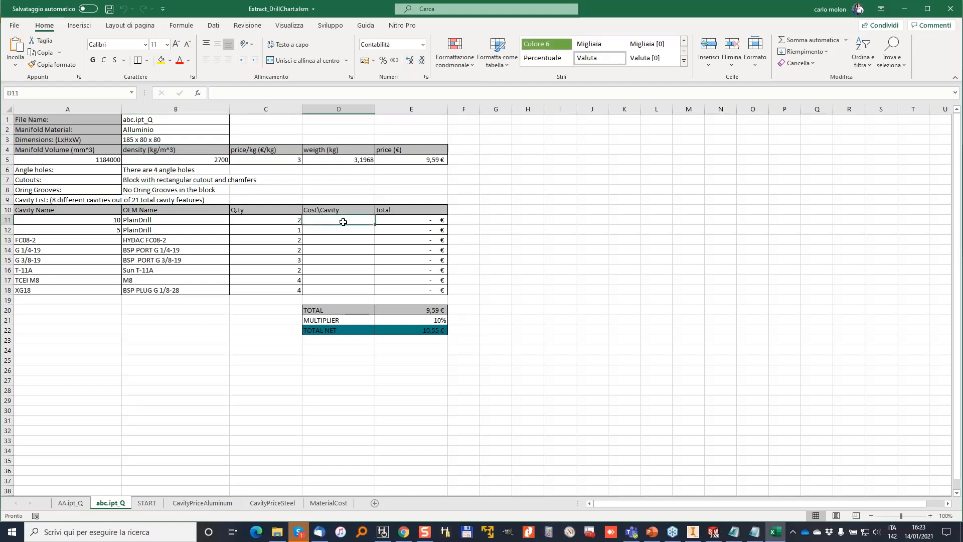
{"action": "left_click", "coordinate": [352, 240]}
{"action": "left_click", "coordinate": [350, 257]}
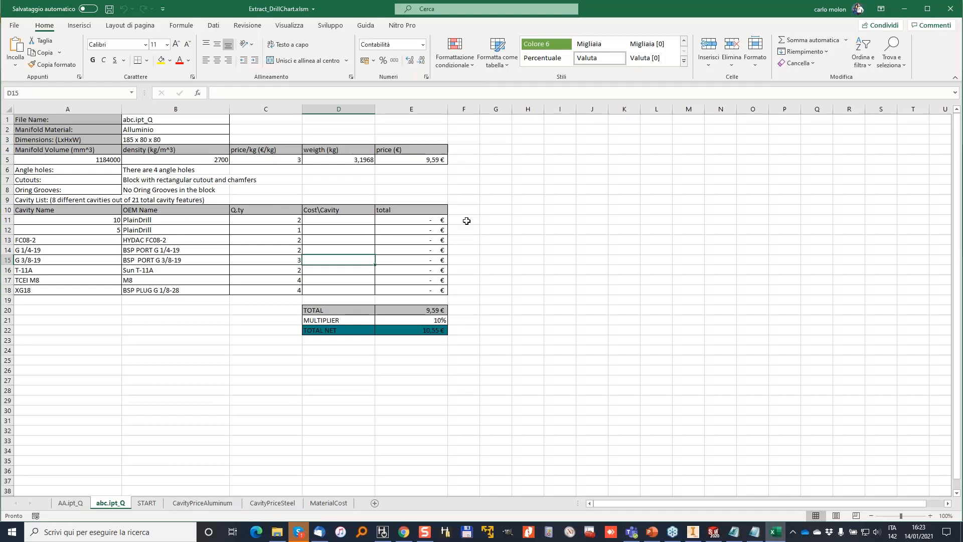
{"action": "left_click", "coordinate": [513, 209]}
{"action": "left_click", "coordinate": [354, 229]}
{"action": "left_click", "coordinate": [572, 274]}
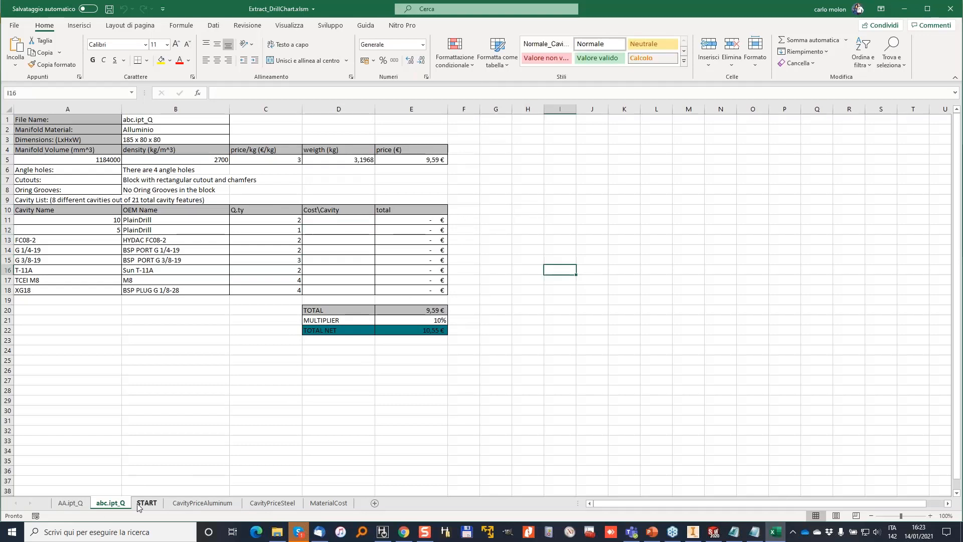
Generate a manifold quote from the MatingManifold_TopBLock.mbxml file.
{"action": "left_click", "coordinate": [146, 502]}
{"action": "left_click", "coordinate": [122, 176]}
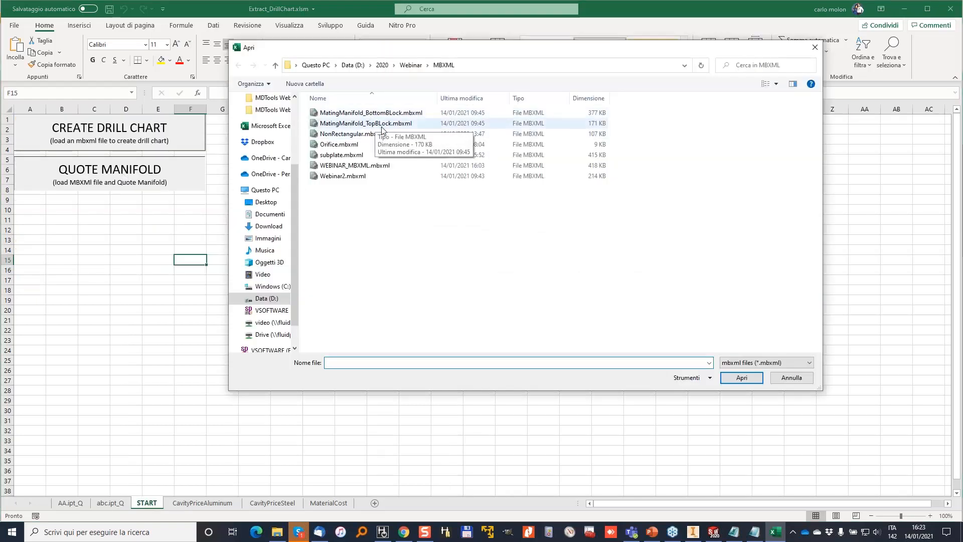
{"action": "double_click", "coordinate": [369, 123]}
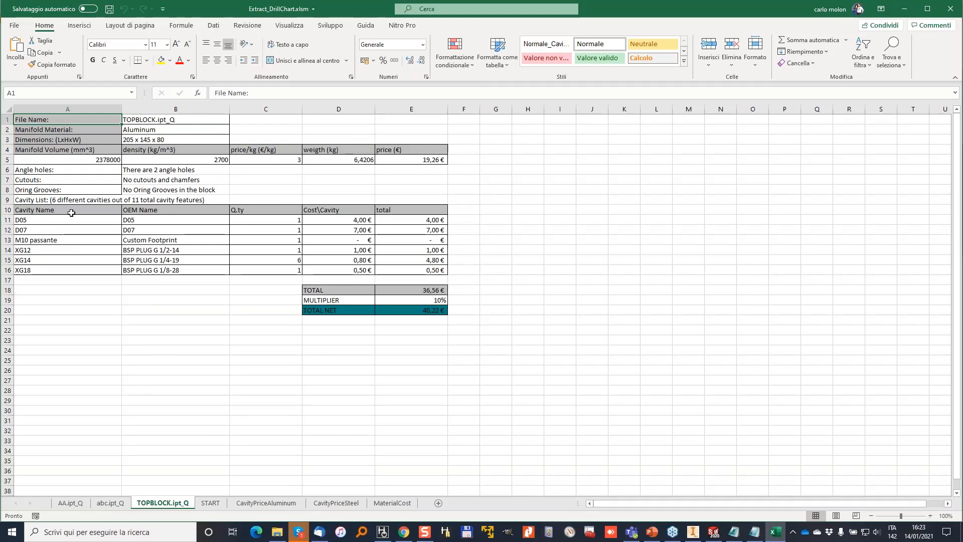
Review the cost per cavity for D05, D07, XG14 and XG18 on the TOPBLOCK.ipt_Q sheet.
{"action": "left_click", "coordinate": [331, 222]}
{"action": "left_click", "coordinate": [363, 231]}
{"action": "left_click", "coordinate": [361, 220]}
{"action": "left_click", "coordinate": [364, 232]}
{"action": "left_click", "coordinate": [362, 260]}
{"action": "left_click", "coordinate": [360, 271]}
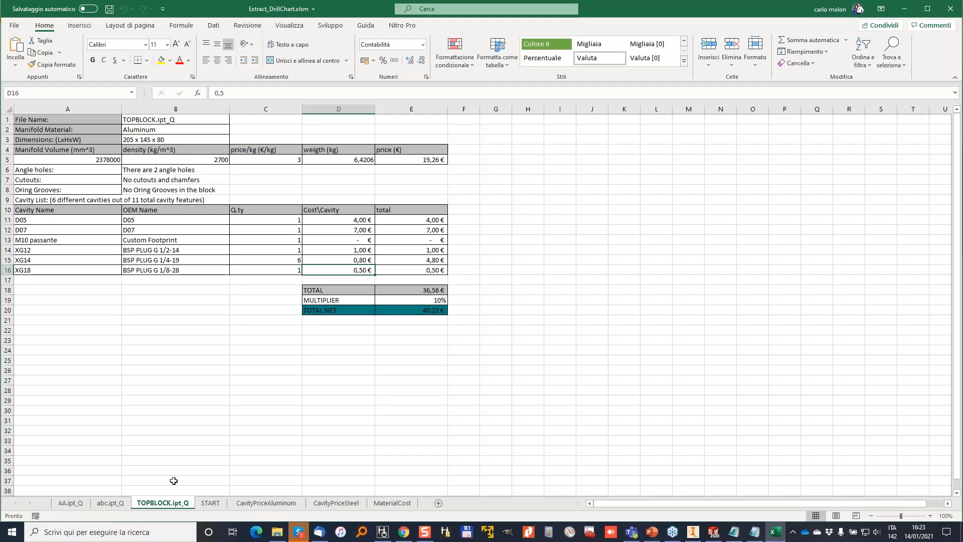
Generate a manifold quote from the MatingManifold_BottomBLock.mbxml file.
{"action": "left_click", "coordinate": [210, 503]}
{"action": "left_click", "coordinate": [133, 175]}
{"action": "left_click", "coordinate": [407, 115]}
{"action": "double_click", "coordinate": [406, 114]}
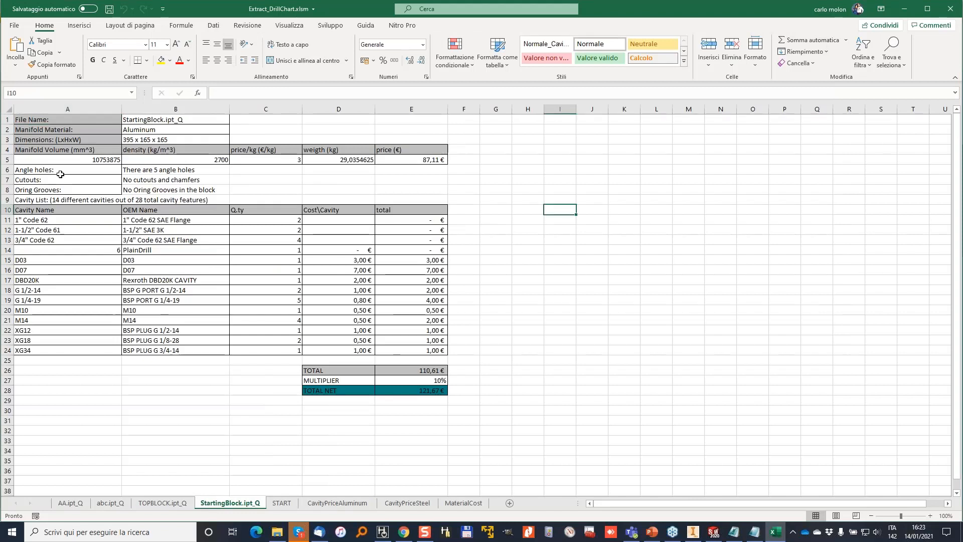
Review the StartingBlock.ipt_Q quote and compare it with the TOPBLOCK.ipt_Q quote.
{"action": "left_click", "coordinate": [592, 189]}
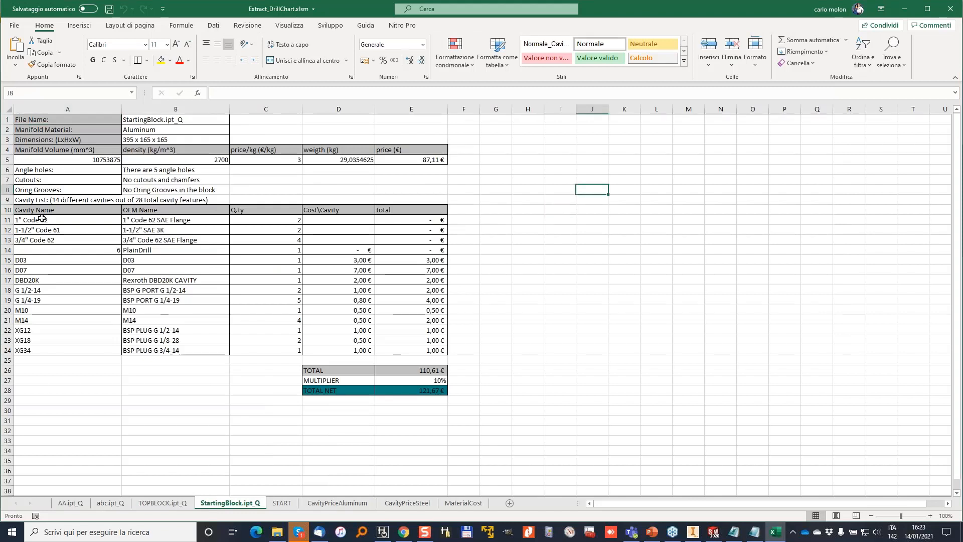
{"action": "left_click", "coordinate": [508, 178]}
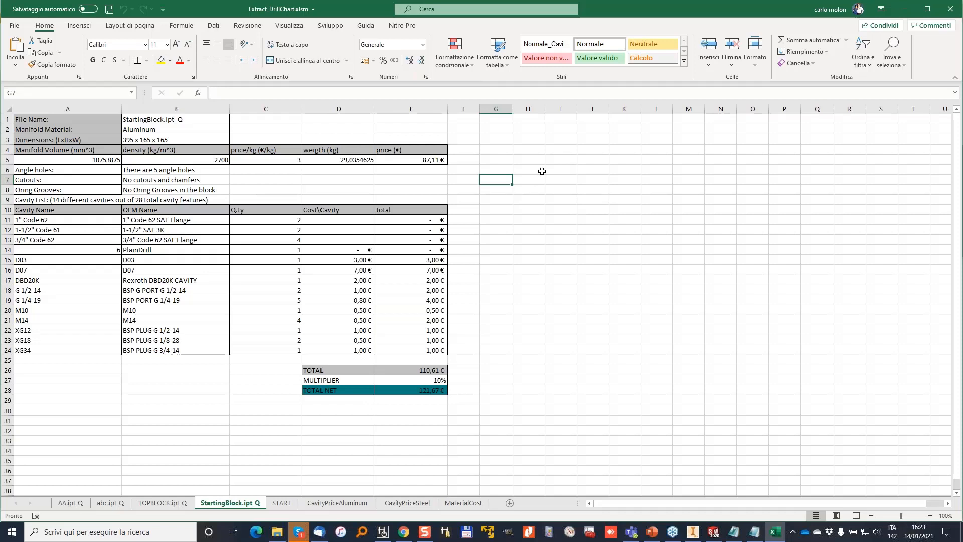
{"action": "left_click", "coordinate": [303, 188]}
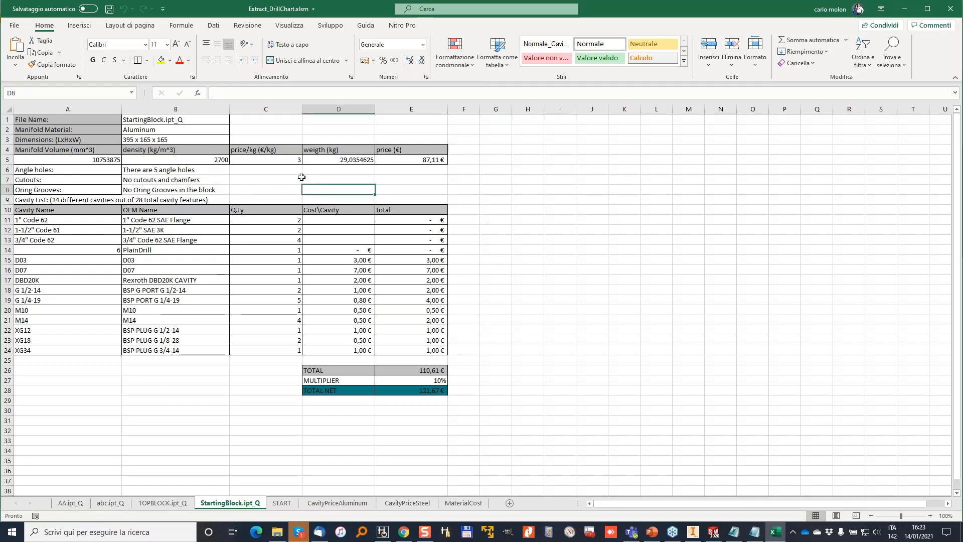
{"action": "left_click", "coordinate": [281, 503]}
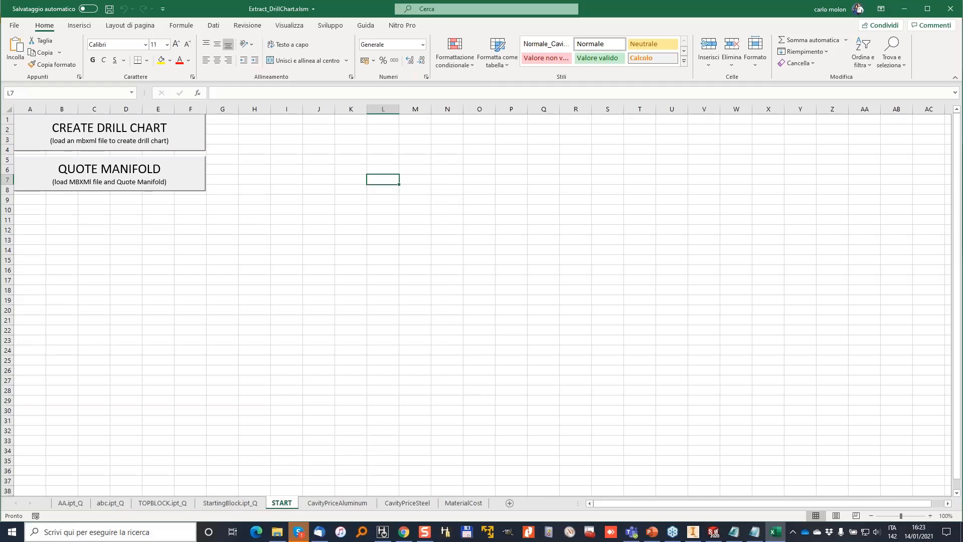
{"action": "left_click", "coordinate": [180, 506]}
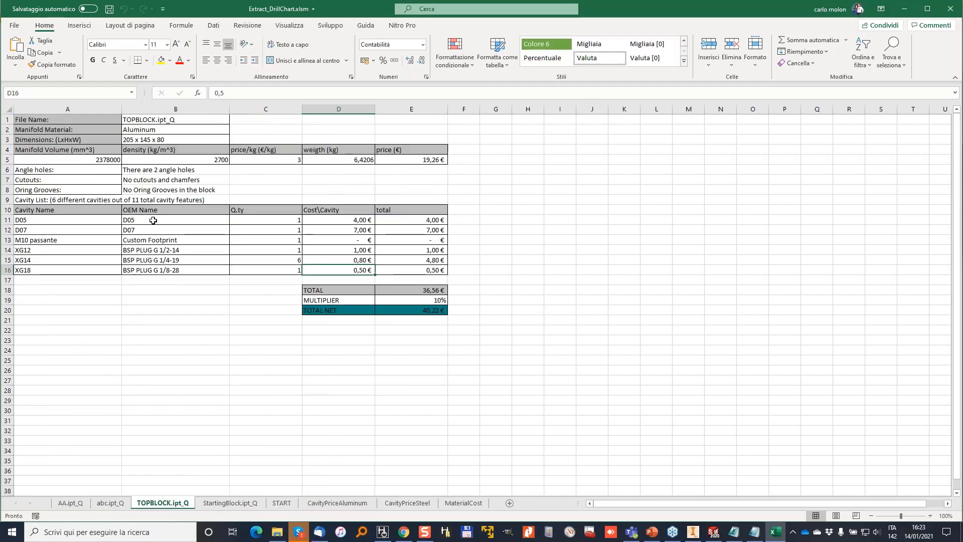
{"action": "left_click", "coordinate": [258, 503]}
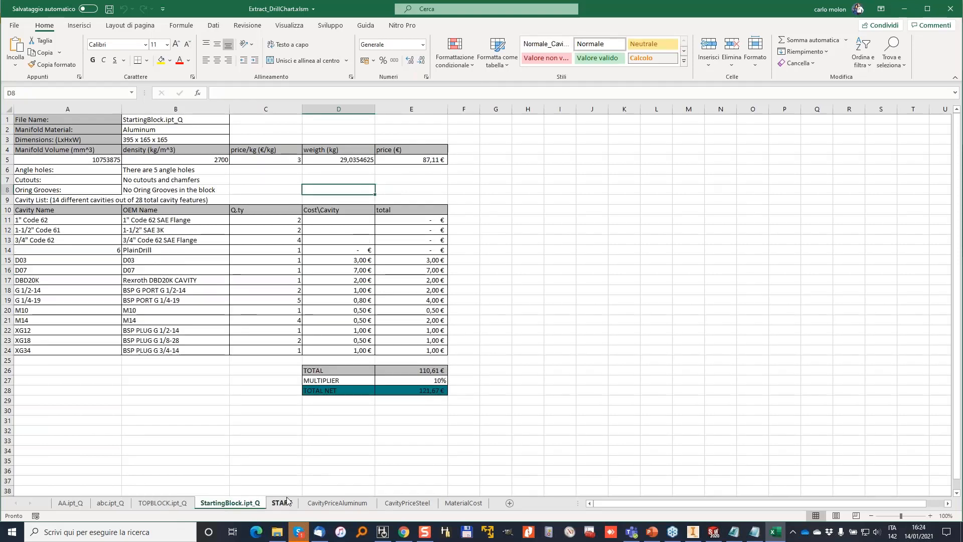
Create a drill chart from the WEBINAR_MBXML.mbxml file.
{"action": "left_click", "coordinate": [282, 503]}
{"action": "left_click", "coordinate": [148, 135]}
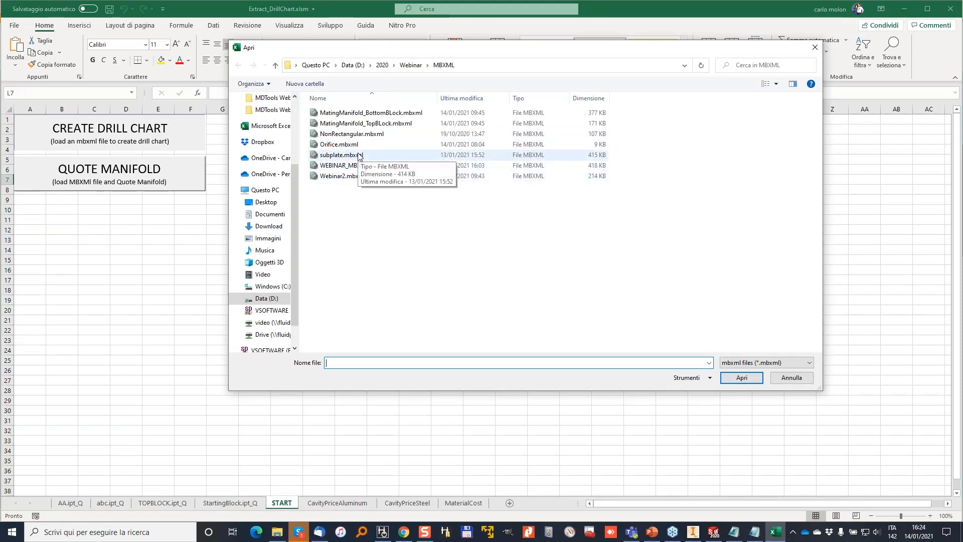
{"action": "double_click", "coordinate": [336, 165]}
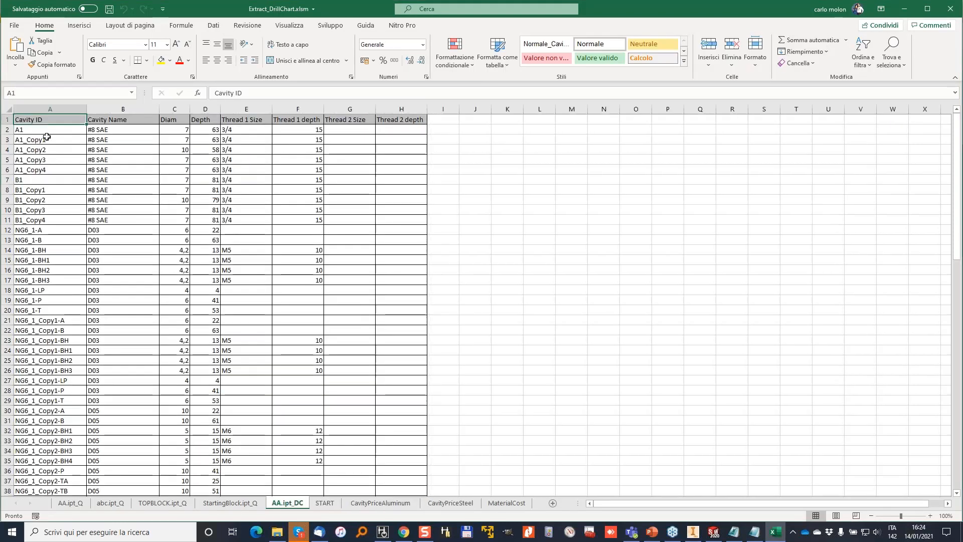
Examine the cavity IDs, names, diameters, depths and thread 1 data of the #8 SAE rows on the AA.ipt_DC sheet.
{"action": "left_click_drag", "start_coordinate": [45, 139], "coordinate": [44, 240]}
{"action": "left_click_drag", "start_coordinate": [105, 141], "coordinate": [122, 229]}
{"action": "left_click", "coordinate": [184, 132]}
{"action": "left_click_drag", "start_coordinate": [184, 131], "coordinate": [210, 219]}
{"action": "left_click_drag", "start_coordinate": [254, 129], "coordinate": [274, 225]}
{"action": "left_click_drag", "start_coordinate": [301, 129], "coordinate": [308, 210]}
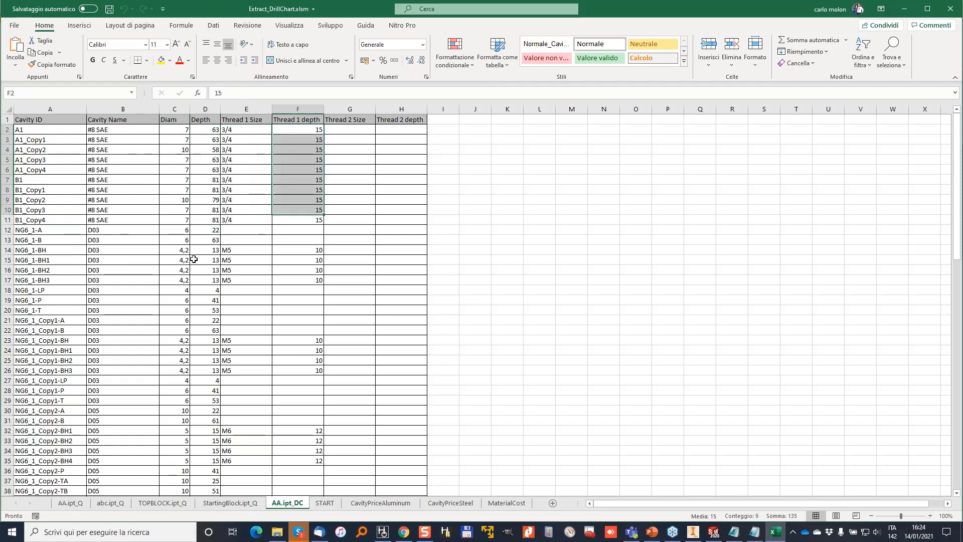
Look through the remaining rows of the AA.ipt_DC drill chart down to the mounting holes and back.
{"action": "scroll", "coordinate": [193, 259], "scroll_direction": "down", "scroll_amount": 6}
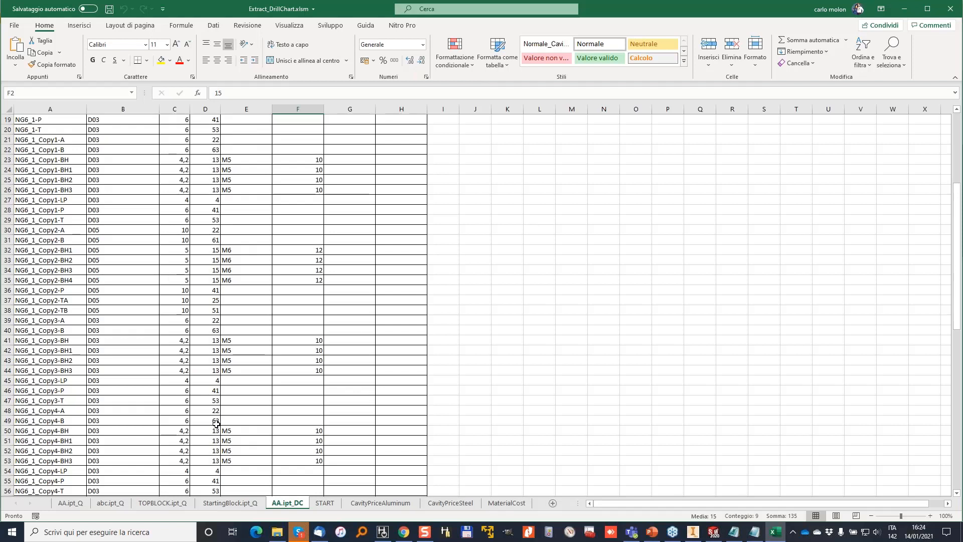
{"action": "scroll", "coordinate": [226, 407], "scroll_direction": "down", "scroll_amount": 3}
{"action": "scroll", "coordinate": [226, 407], "scroll_direction": "down", "scroll_amount": 13}
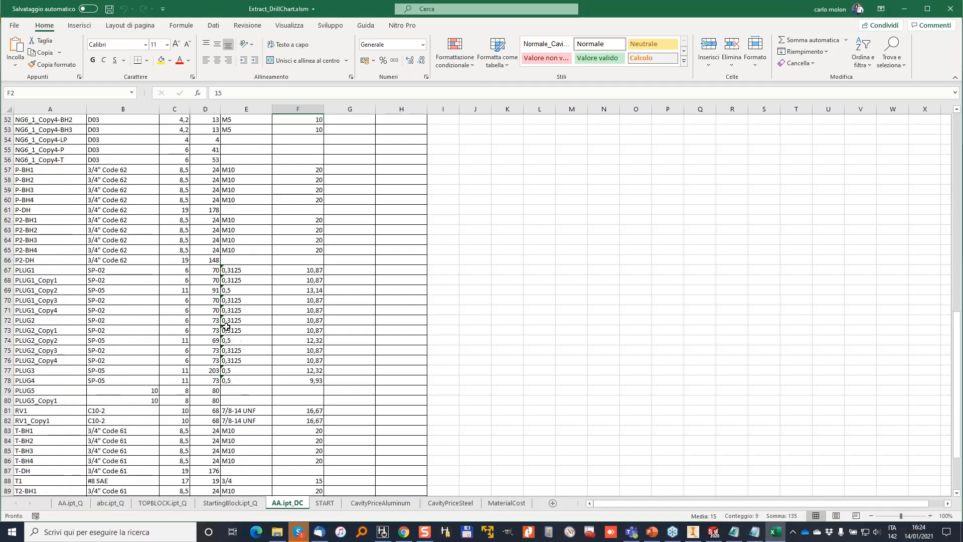
{"action": "scroll", "coordinate": [84, 415], "scroll_direction": "up", "scroll_amount": 5}
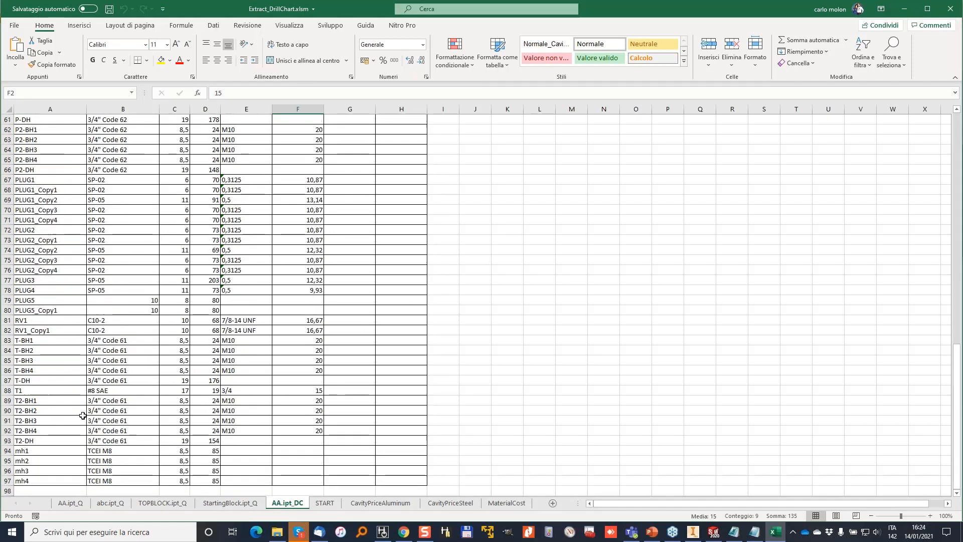
{"action": "scroll", "coordinate": [92, 408], "scroll_direction": "up", "scroll_amount": 17}
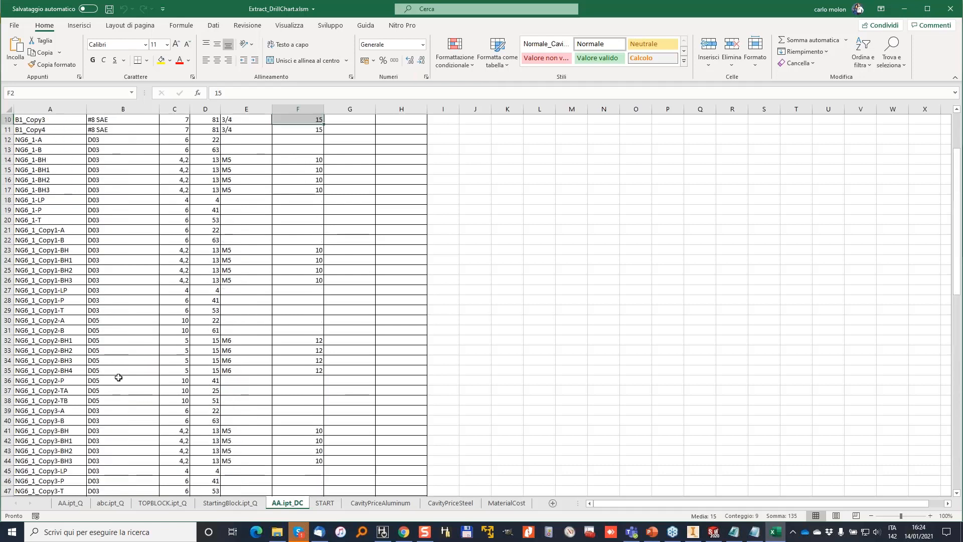
{"action": "left_click", "coordinate": [538, 213]}
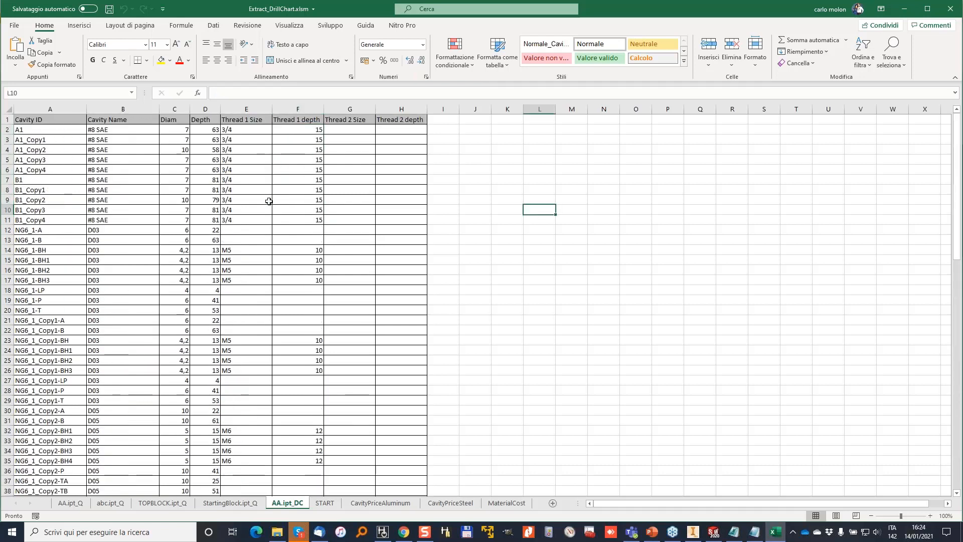
Create a drill chart from the MatingManifold_TopBLock.mbxml file.
{"action": "left_click", "coordinate": [335, 506]}
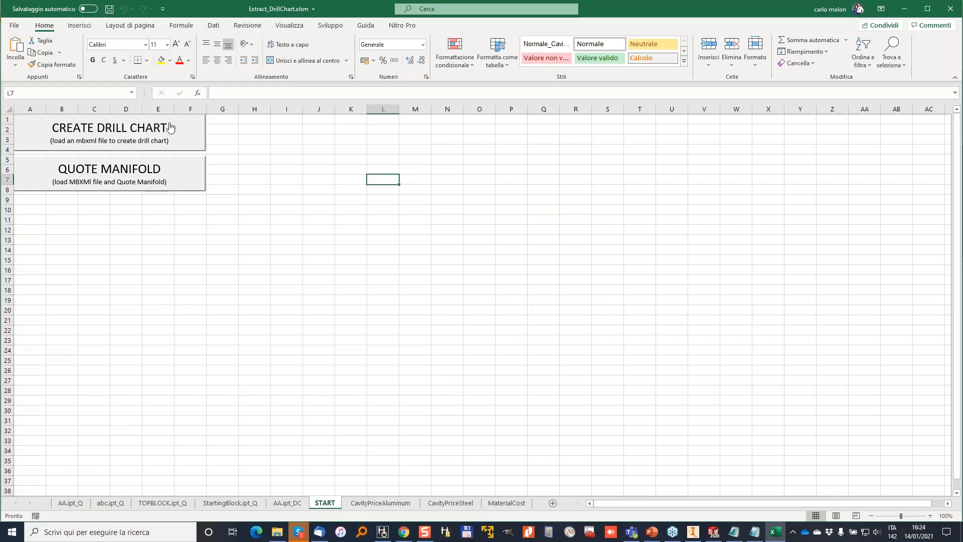
{"action": "left_click", "coordinate": [118, 149]}
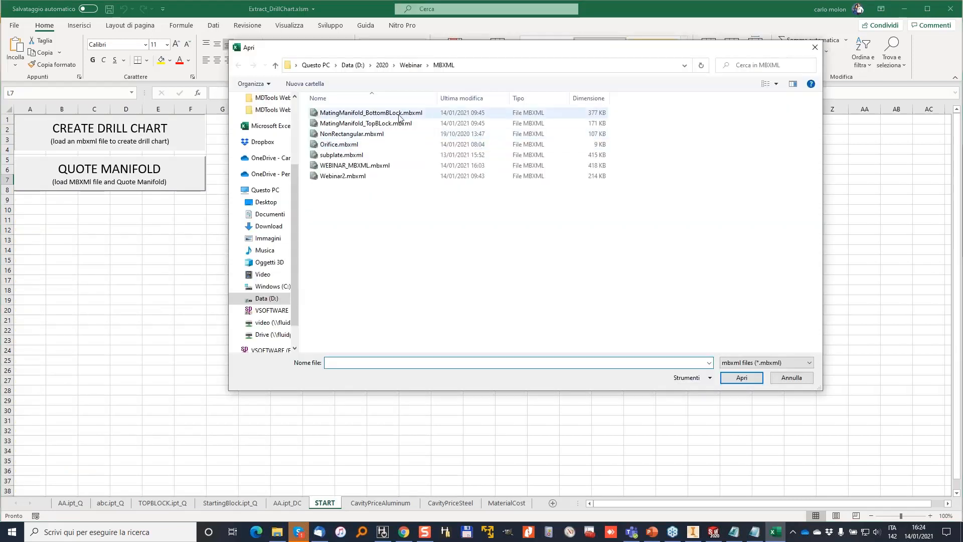
{"action": "left_click", "coordinate": [366, 123]}
{"action": "left_click", "coordinate": [758, 381]}
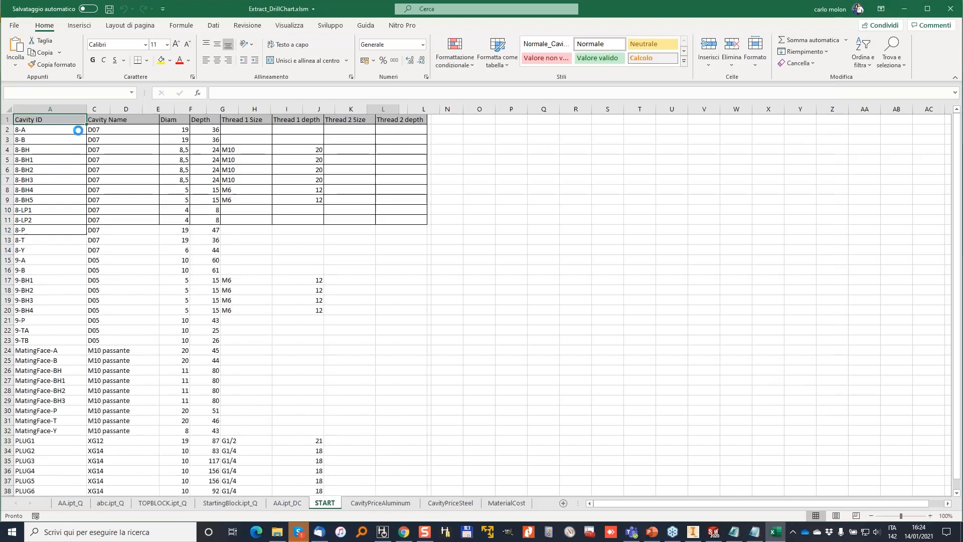
Examine the cavity names listed in the TOPBLOCK.ipt_DC drill chart.
{"action": "left_click", "coordinate": [130, 138]}
{"action": "left_click_drag", "start_coordinate": [114, 132], "coordinate": [125, 441]}
{"action": "scroll", "coordinate": [121, 206], "scroll_direction": "down", "scroll_amount": 2}
{"action": "scroll", "coordinate": [314, 336], "scroll_direction": "up", "scroll_amount": 2}
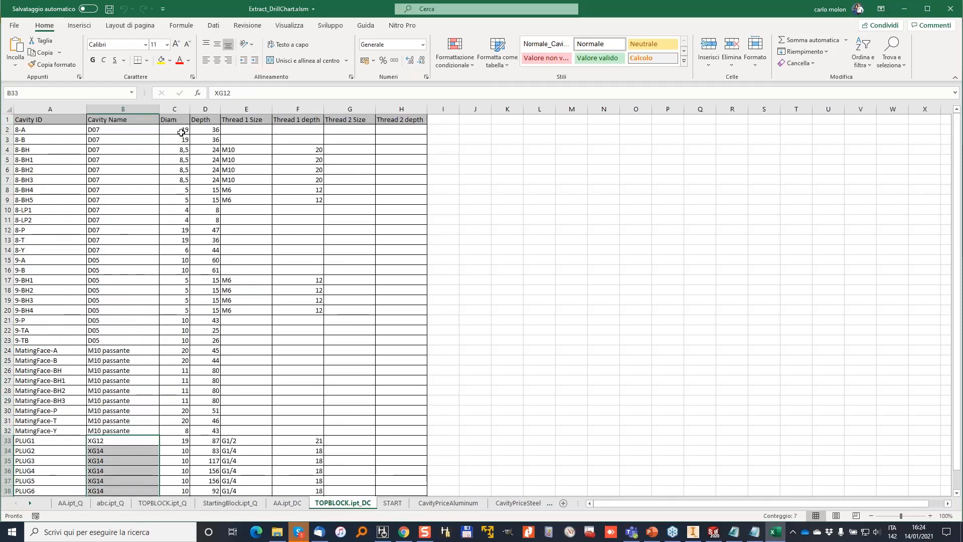
Examine the diameters and depths in the TOPBLOCK.ipt_DC drill chart, including the 8-LP1 and 8-LP2 locating pin rows.
{"action": "left_click", "coordinate": [183, 176]}
{"action": "left_click", "coordinate": [212, 209]}
{"action": "left_click", "coordinate": [184, 260]}
{"action": "left_click", "coordinate": [207, 310]}
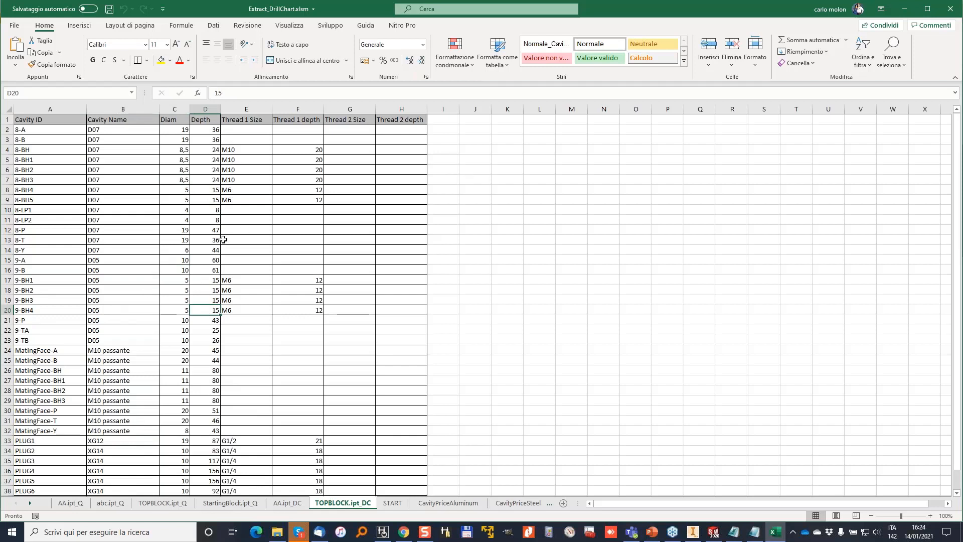
{"action": "left_click", "coordinate": [552, 181]}
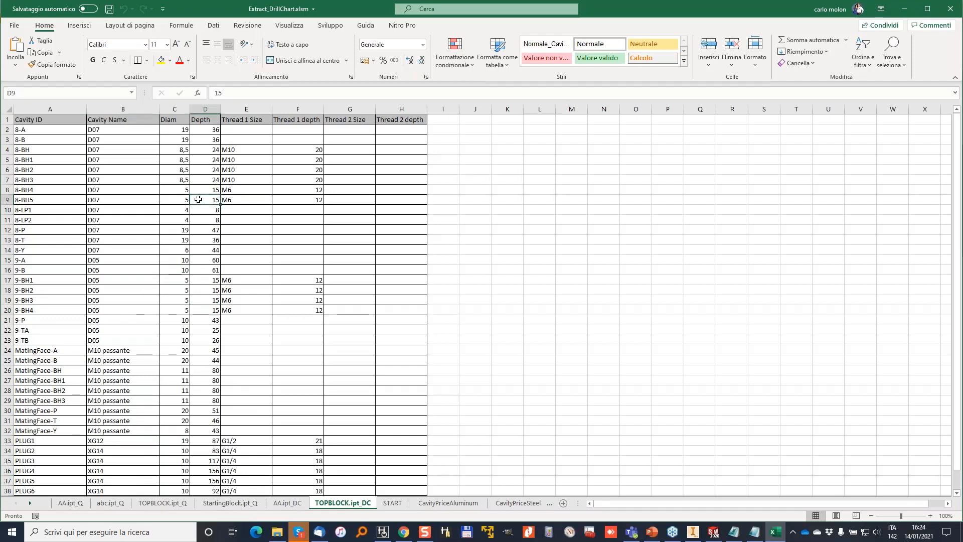
{"action": "left_click", "coordinate": [7, 220]}
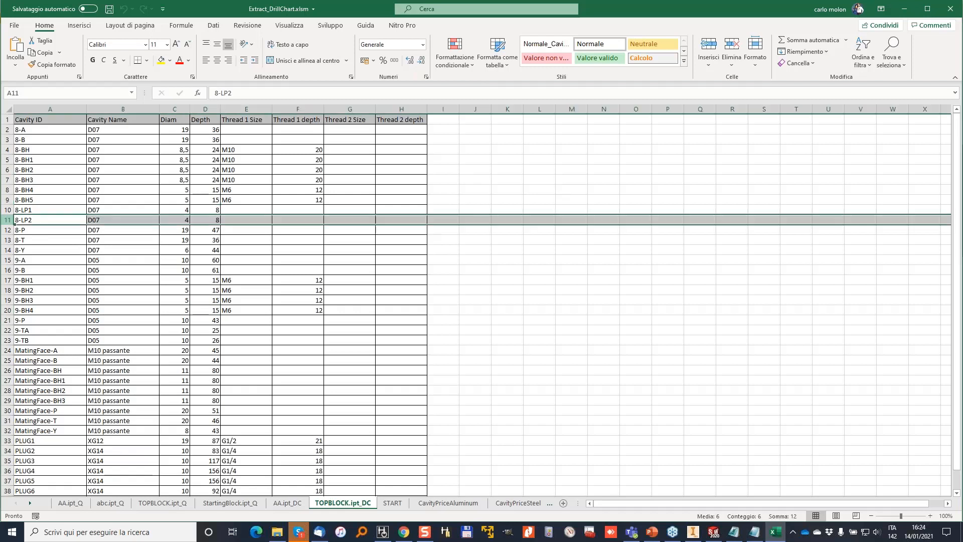
{"action": "left_click", "coordinate": [475, 211]}
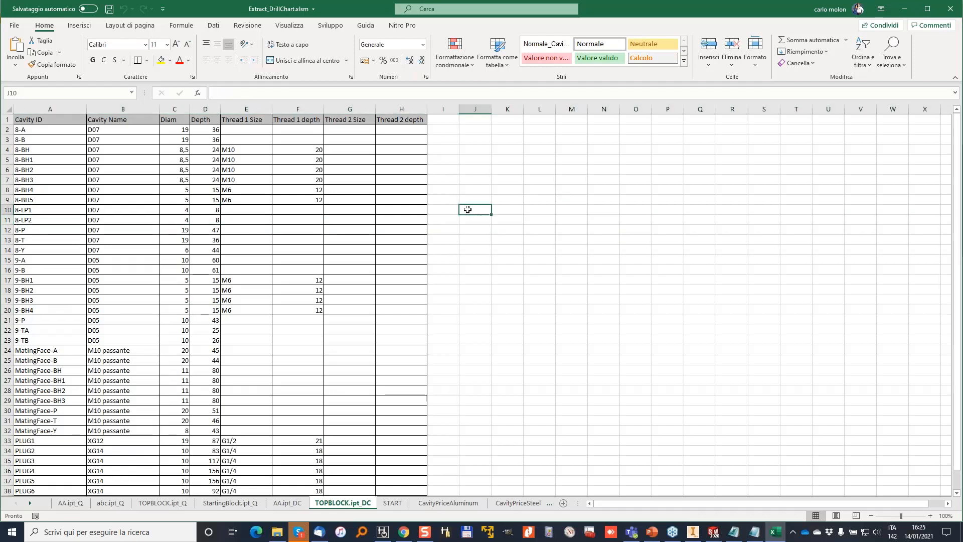
{"action": "left_click", "coordinate": [7, 209]}
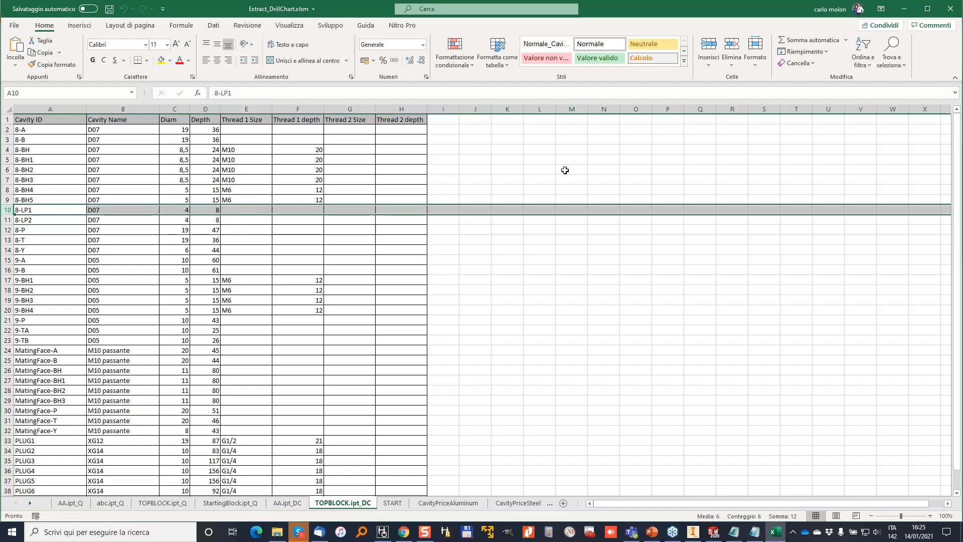
{"action": "left_click", "coordinate": [501, 176]}
{"action": "left_click", "coordinate": [55, 209]}
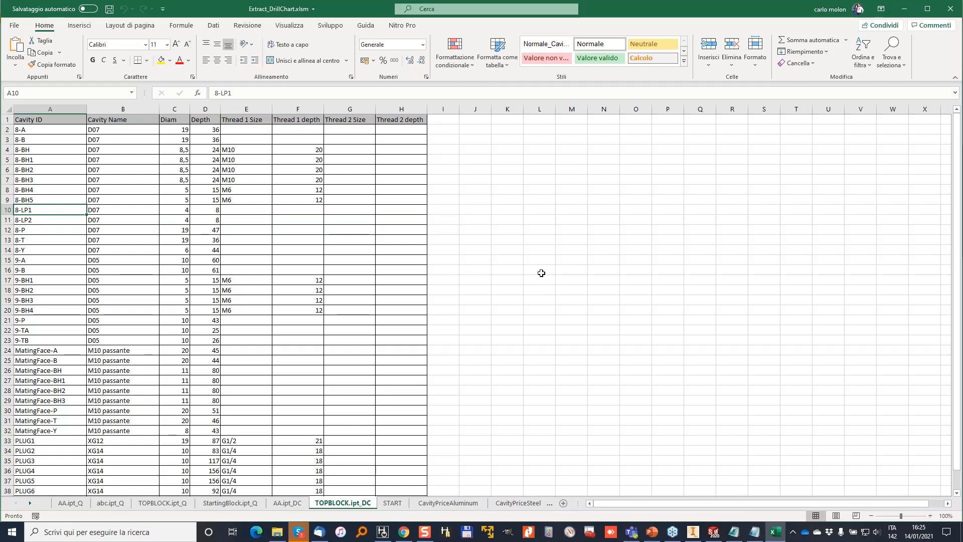
Review the DrillChart_MBXML macro code in the Visual Basic editor, from opening the mbxml file to loading the steps, and return to the worksheet.
{"action": "key", "text": "alt+F11"}
{"action": "left_click_drag", "start_coordinate": [957, 72], "coordinate": [300, 78]}
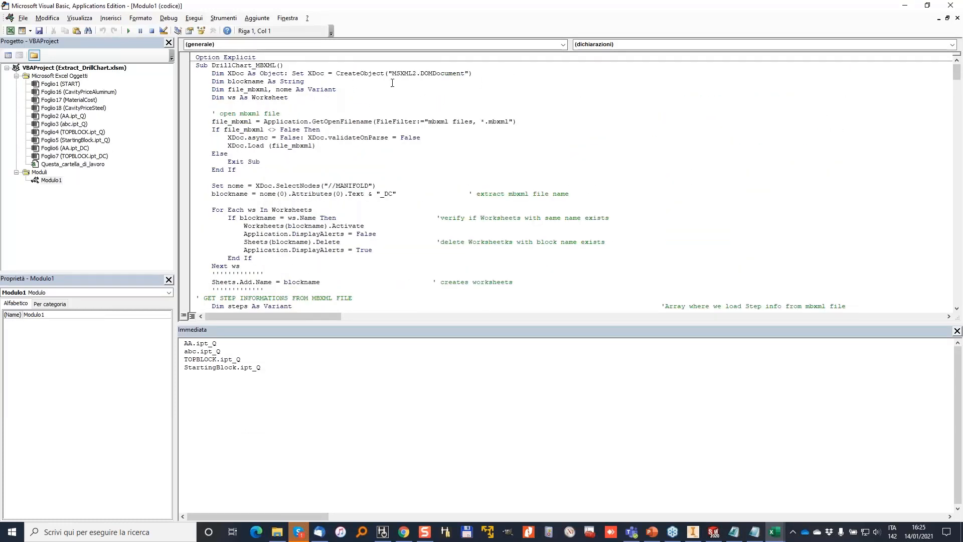
{"action": "scroll", "coordinate": [350, 174], "scroll_direction": "down", "scroll_amount": 5}
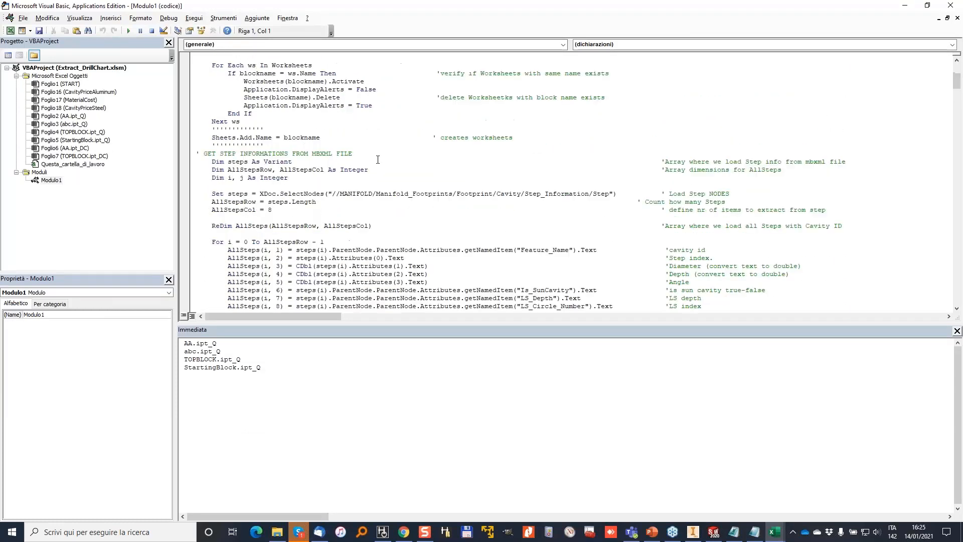
{"action": "scroll", "coordinate": [378, 158], "scroll_direction": "up", "scroll_amount": 5}
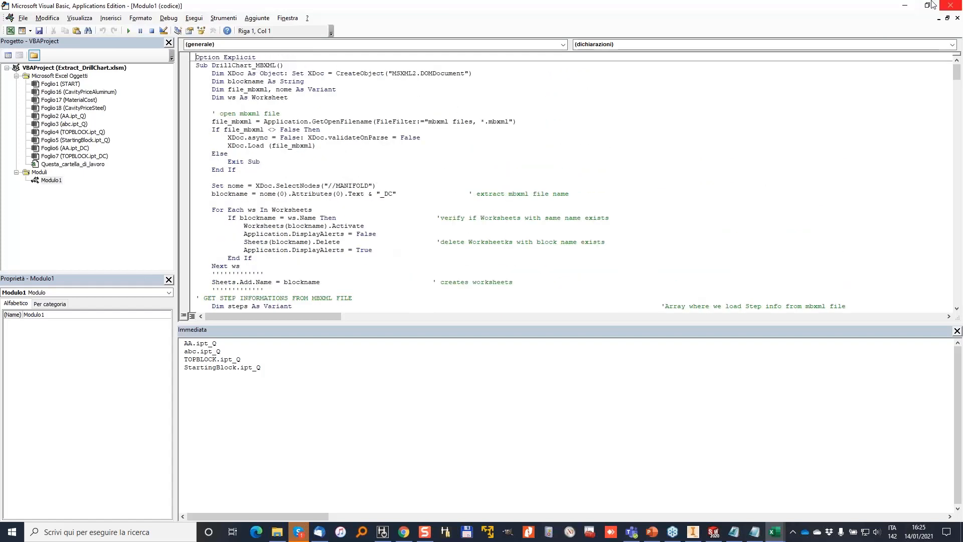
{"action": "left_click", "coordinate": [906, 8]}
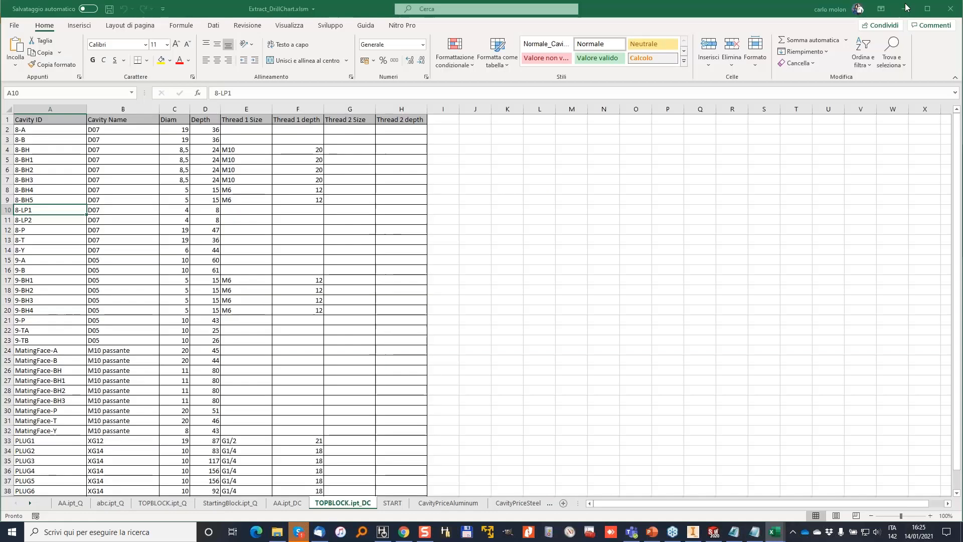
Look through the TOPBLOCK.ipt_DC rows down to the plugs and back, checking the D07 and D05 cavities and their thread columns.
{"action": "left_click", "coordinate": [123, 249]}
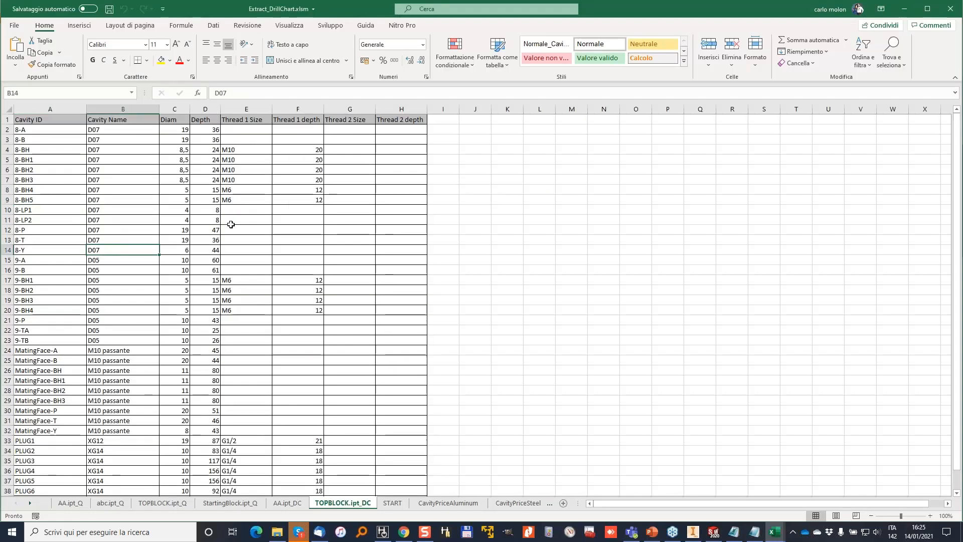
{"action": "left_click", "coordinate": [392, 220]}
{"action": "scroll", "coordinate": [271, 250], "scroll_direction": "down", "scroll_amount": 1}
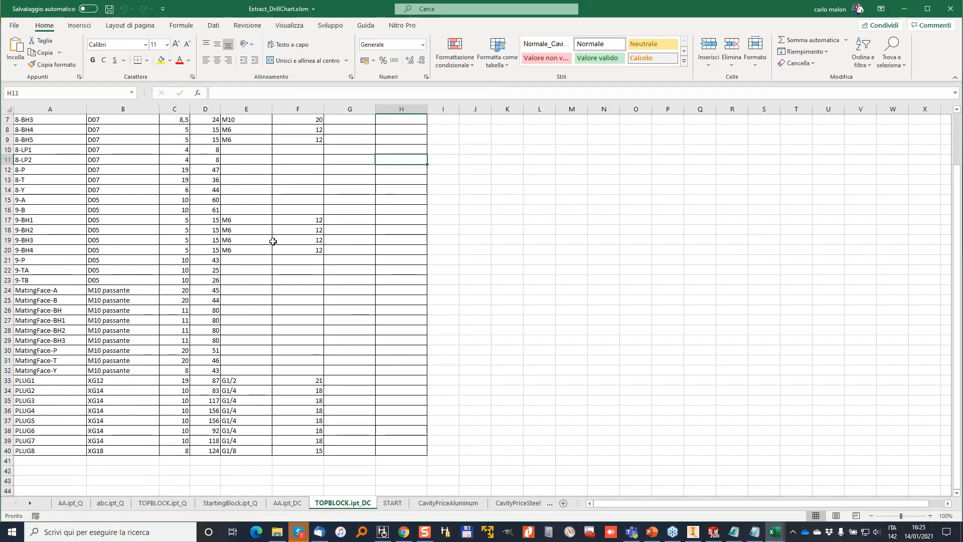
{"action": "scroll", "coordinate": [266, 241], "scroll_direction": "up", "scroll_amount": 1}
{"action": "left_click", "coordinate": [229, 241]}
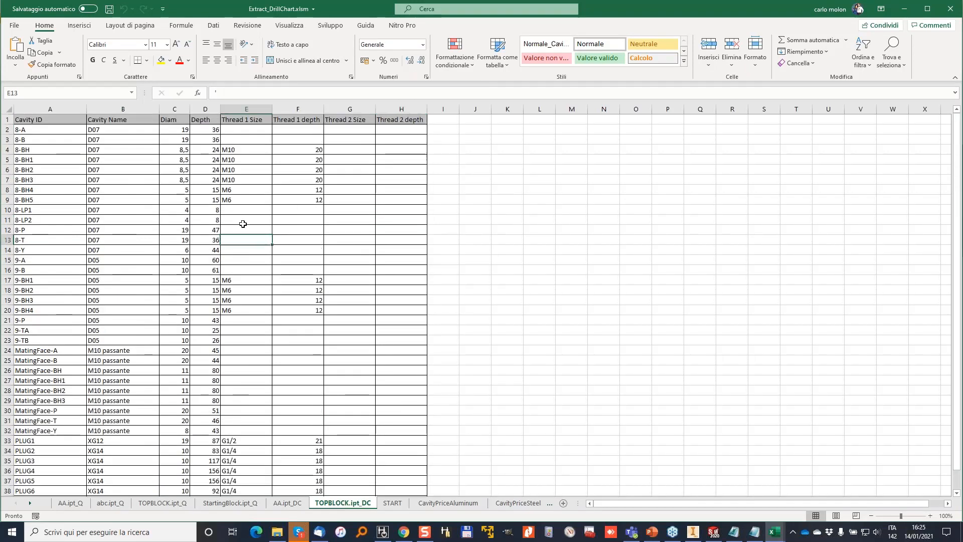
{"action": "left_click", "coordinate": [351, 210]}
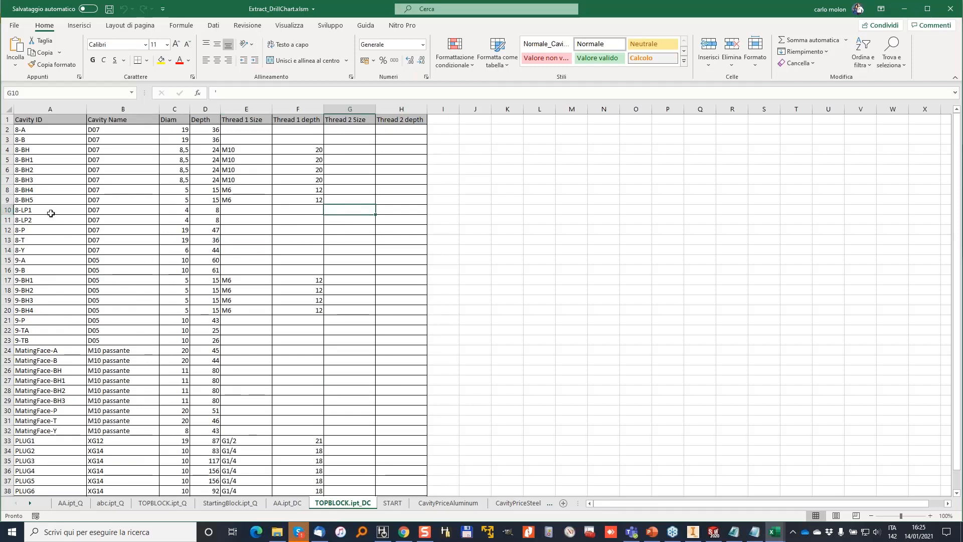
{"action": "left_click", "coordinate": [125, 269]}
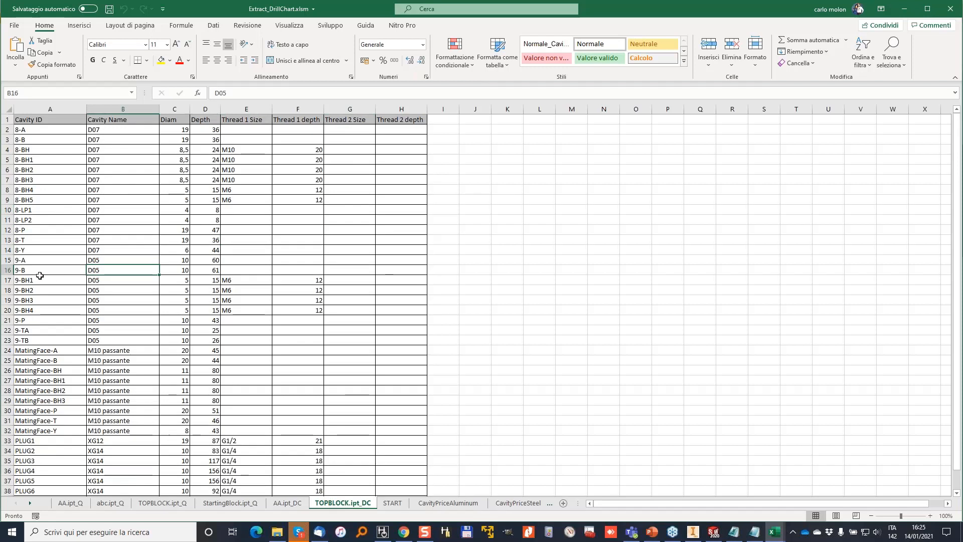
{"action": "left_click", "coordinate": [134, 250]}
{"action": "left_click_drag", "start_coordinate": [436, 237], "coordinate": [30, 251]}
{"action": "scroll", "coordinate": [141, 307], "scroll_direction": "down", "scroll_amount": 3}
{"action": "scroll", "coordinate": [140, 307], "scroll_direction": "up", "scroll_amount": 3}
{"action": "left_click", "coordinate": [128, 200]}
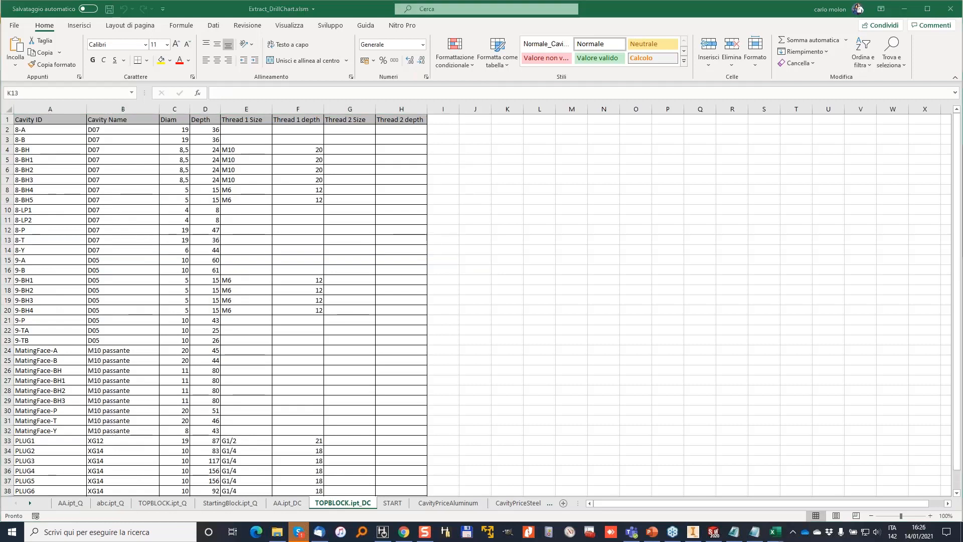
Generate a manifold quote from the Parte1 mbxml file and check the material price formula on its quote sheet.
{"action": "left_click", "coordinate": [394, 502]}
{"action": "left_click", "coordinate": [393, 503]}
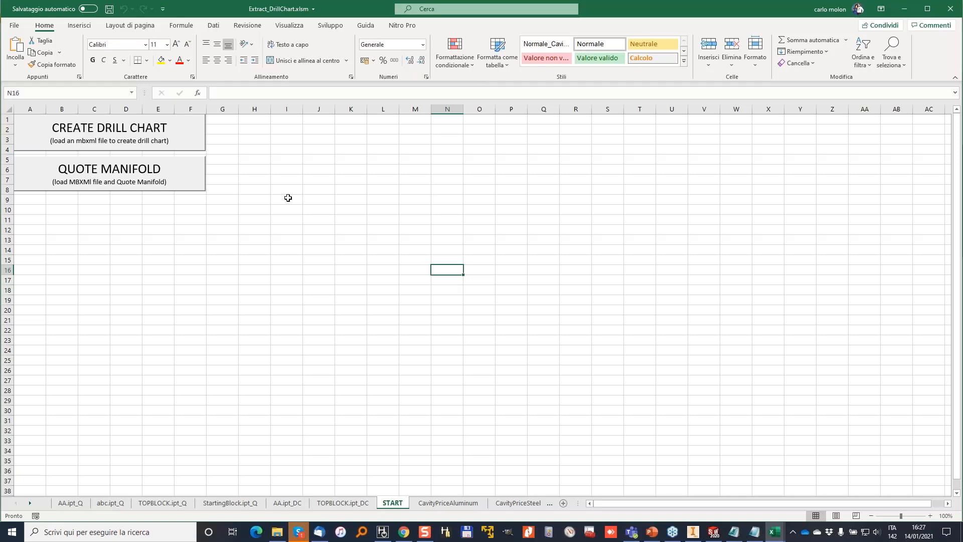
{"action": "left_click", "coordinate": [145, 186]}
{"action": "double_click", "coordinate": [348, 146]}
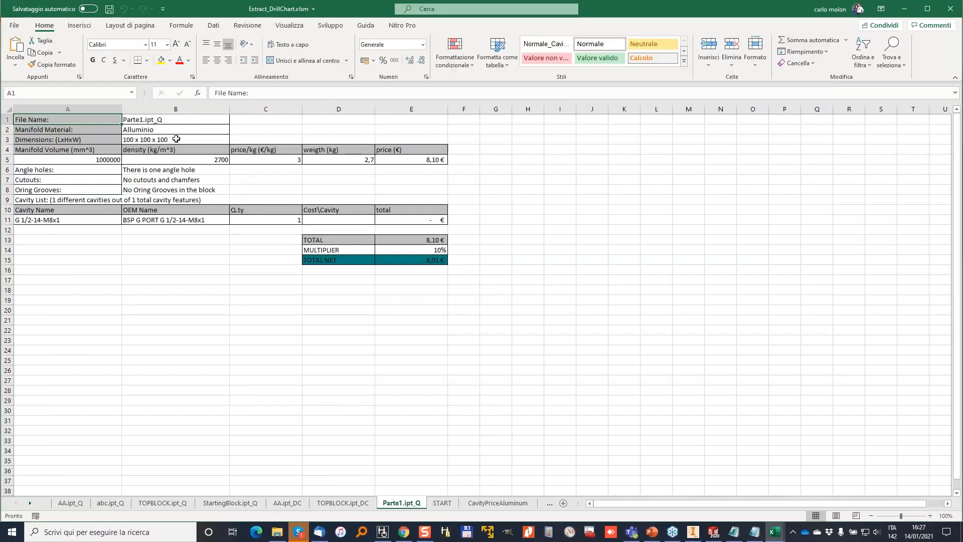
{"action": "left_click", "coordinate": [402, 160]}
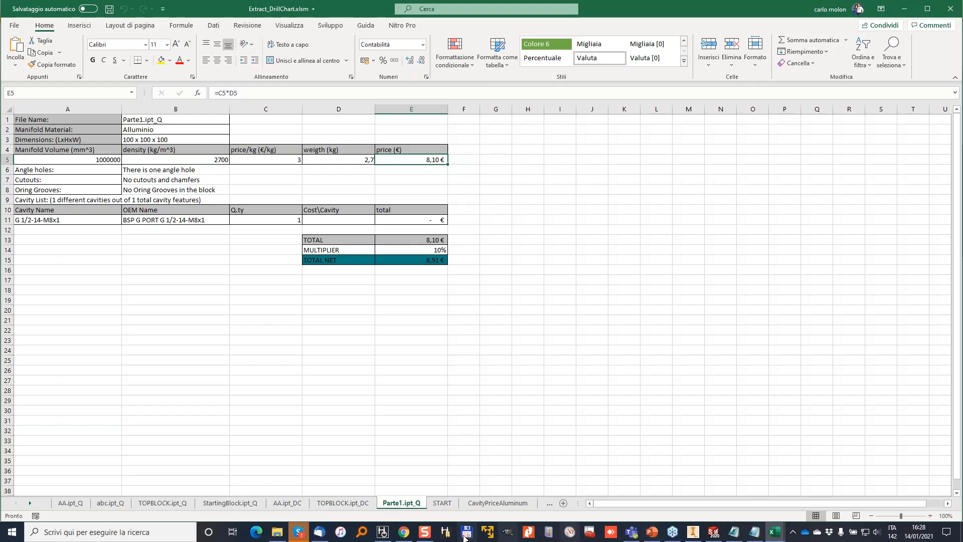
Switch to ManifoldEdge, open the mbxml model of the Non Rectangular block project and inspect its internal cavities from several angles.
{"action": "left_click", "coordinate": [409, 532]}
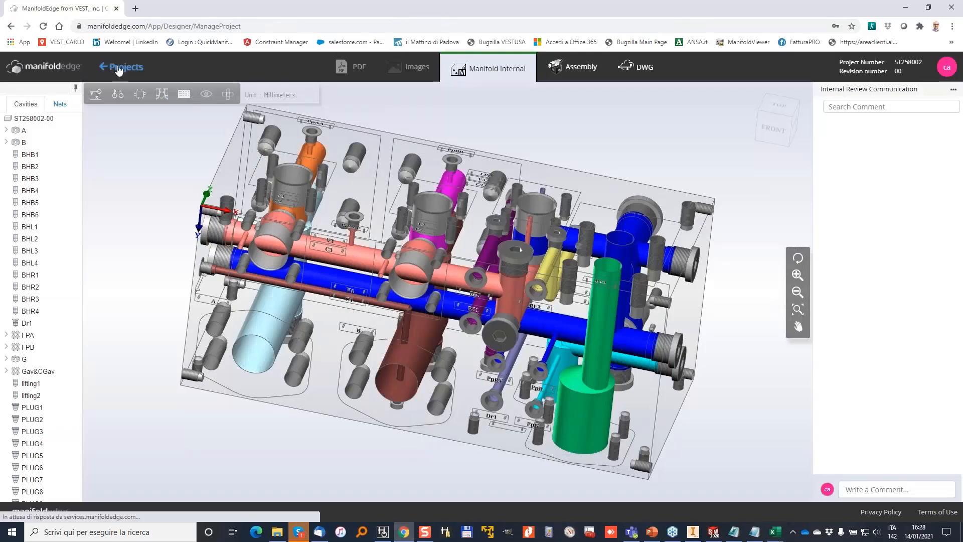
{"action": "left_click", "coordinate": [108, 65]}
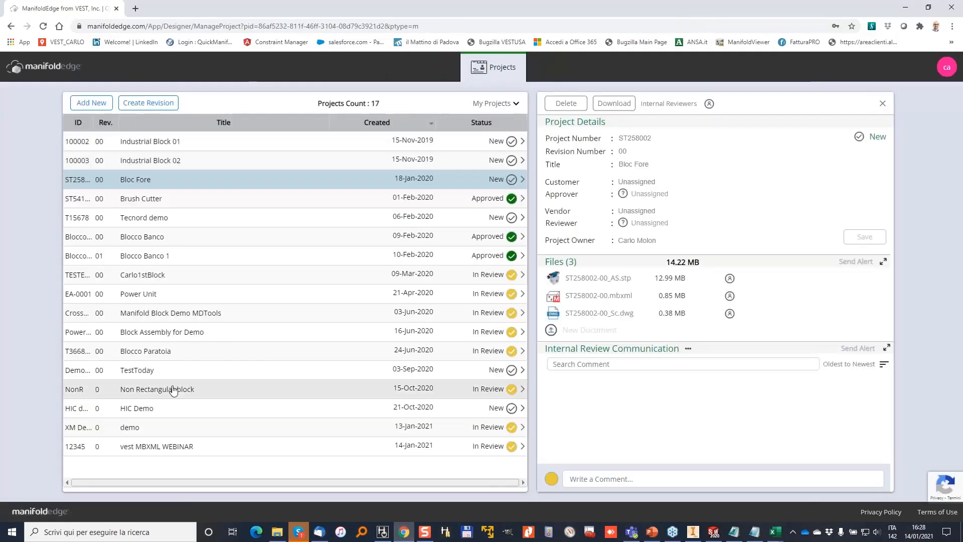
{"action": "left_click", "coordinate": [171, 390]}
{"action": "left_click", "coordinate": [694, 278]}
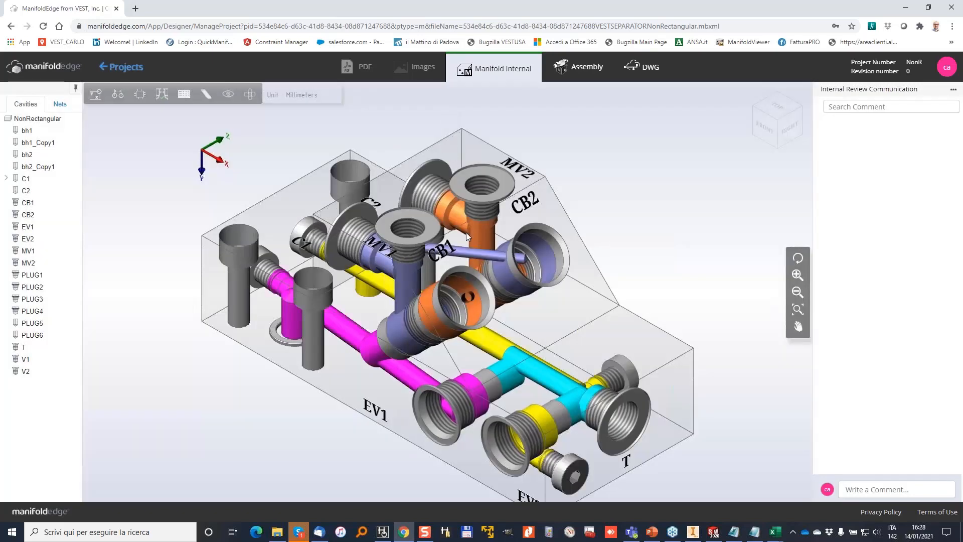
{"action": "left_click_drag", "start_coordinate": [507, 349], "coordinate": [633, 184]}
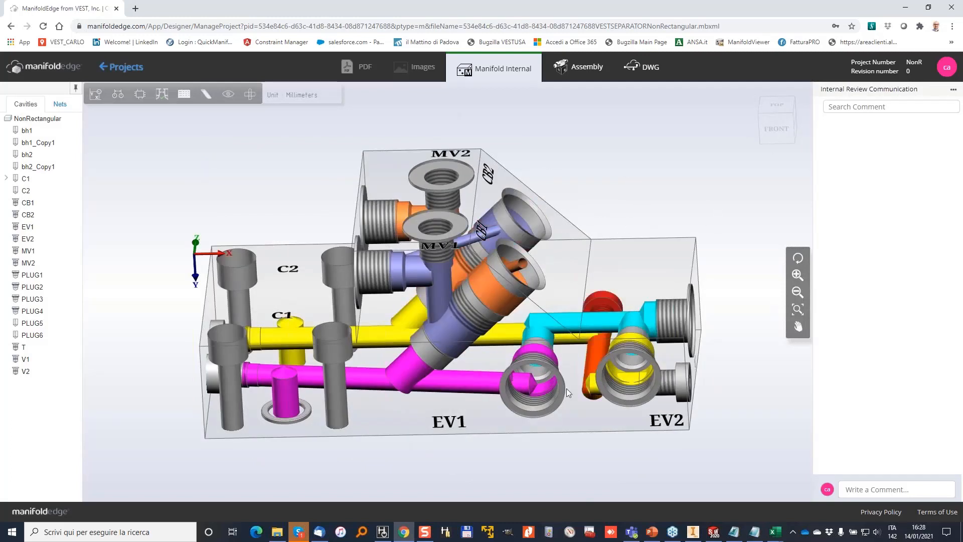
{"action": "left_click_drag", "start_coordinate": [549, 390], "coordinate": [627, 157]}
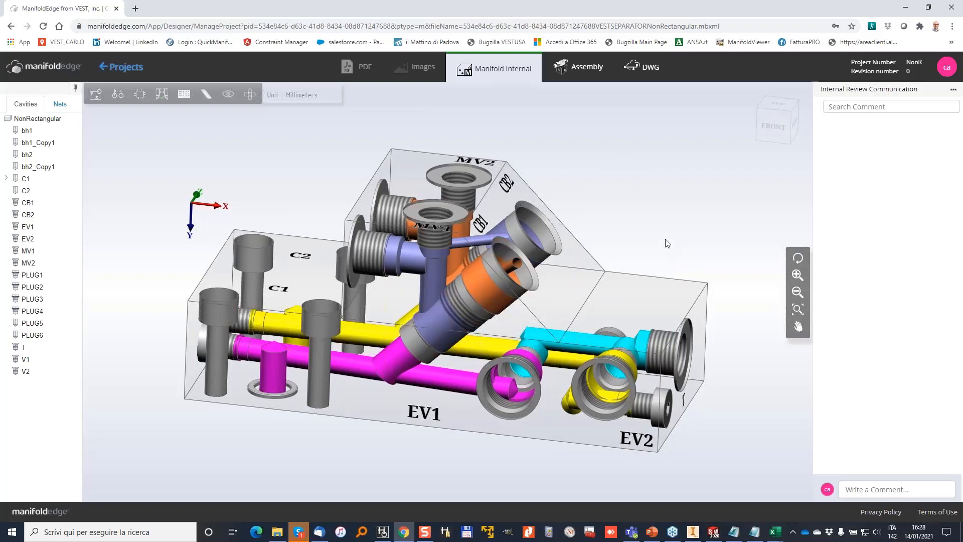
{"action": "mouse_move", "coordinate": [534, 384]}
{"action": "left_mouse_down"}
{"action": "mouse_move", "coordinate": [556, 349]}
{"action": "mouse_move", "coordinate": [525, 406]}
{"action": "mouse_move", "coordinate": [531, 426]}
{"action": "mouse_move", "coordinate": [552, 377]}
{"action": "mouse_move", "coordinate": [543, 402]}
{"action": "mouse_move", "coordinate": [546, 391]}
{"action": "left_mouse_up"}
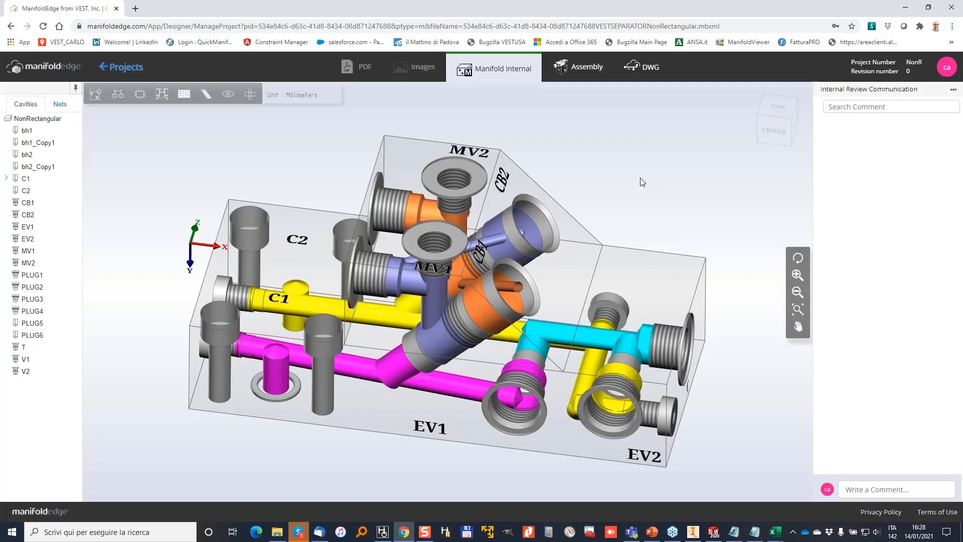